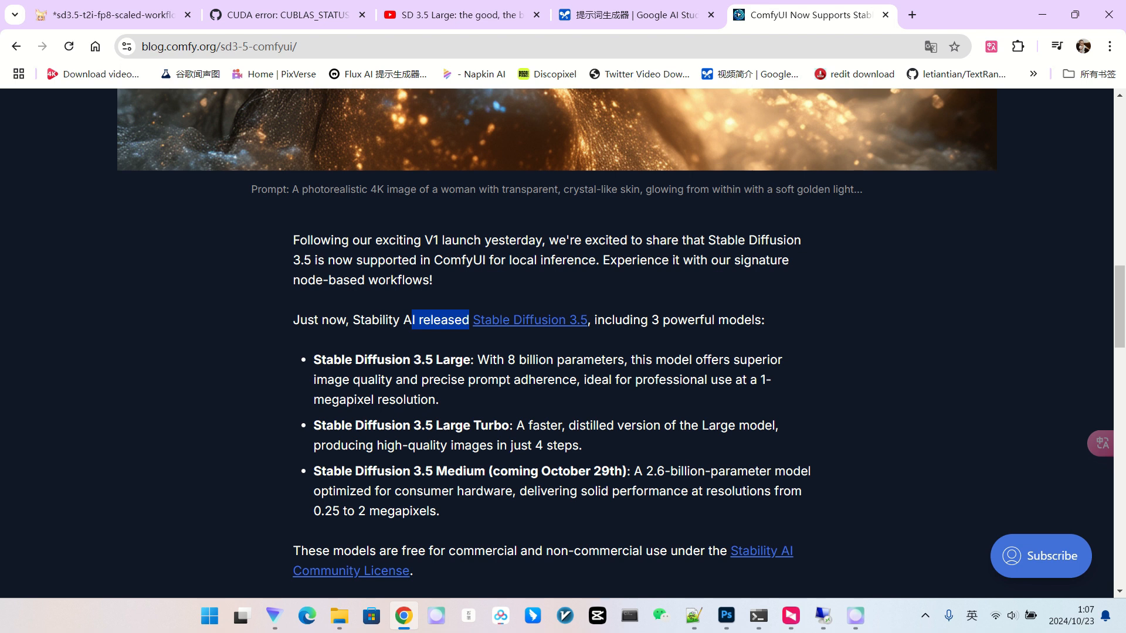
Skim the top of the Stable Diffusion 3.5 article, and examine the generated campus portrait up close in the ComfyUI workflow
scroll(557, 343, "up", 17)
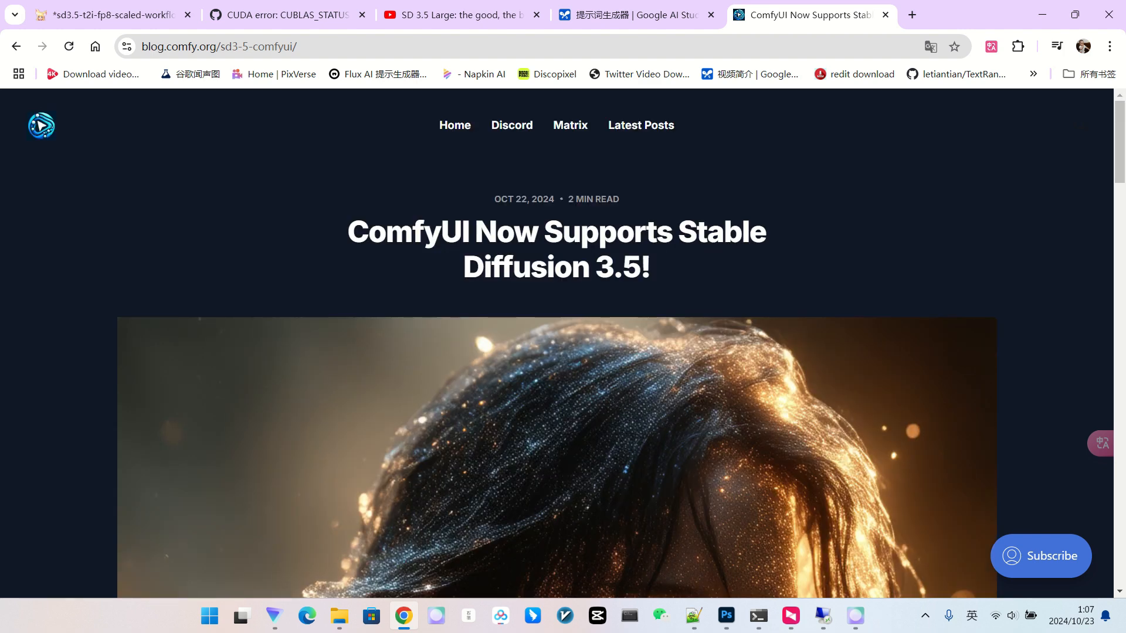
scroll(557, 343, "down", 8)
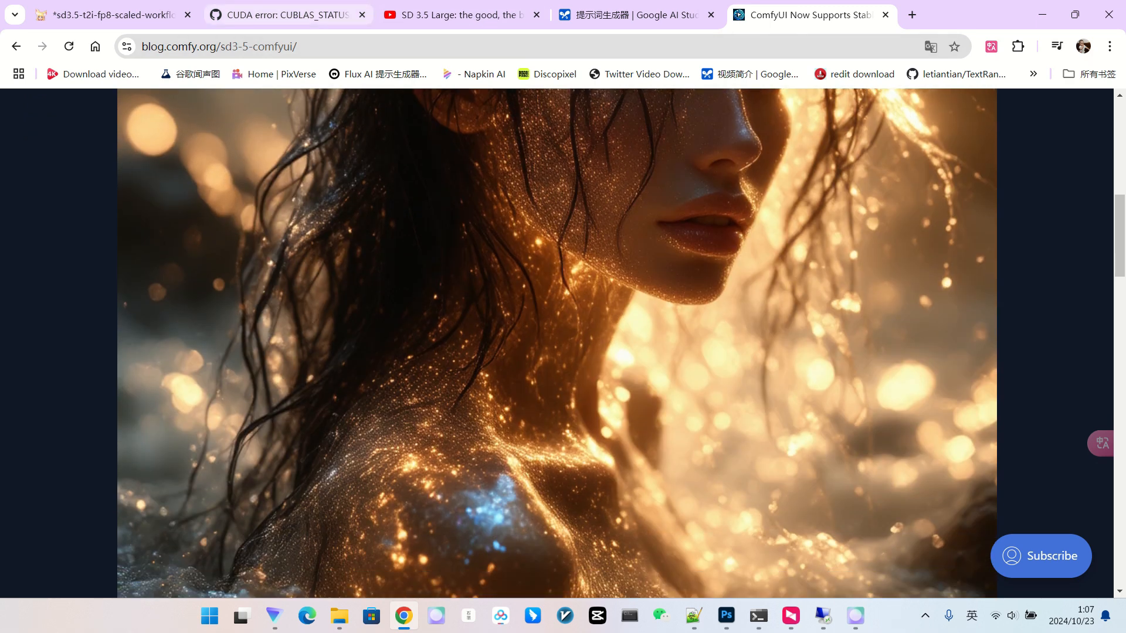
left_click(111, 15)
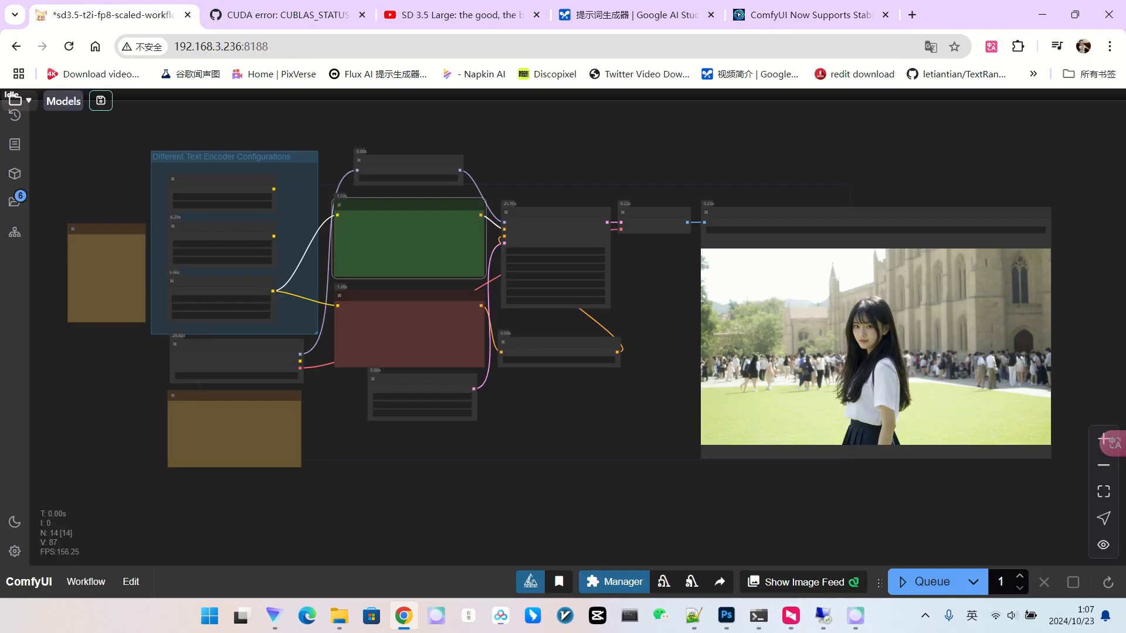
left_click_drag(896, 325, 604, 285)
scroll(604, 285, "up", 6)
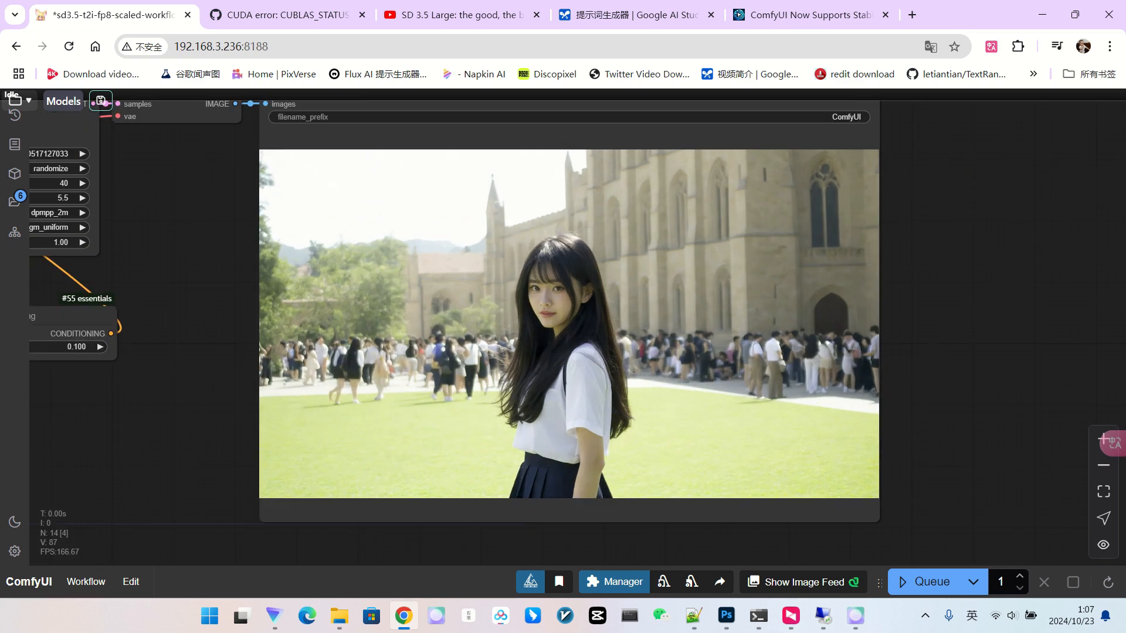
scroll(604, 285, "up", 3)
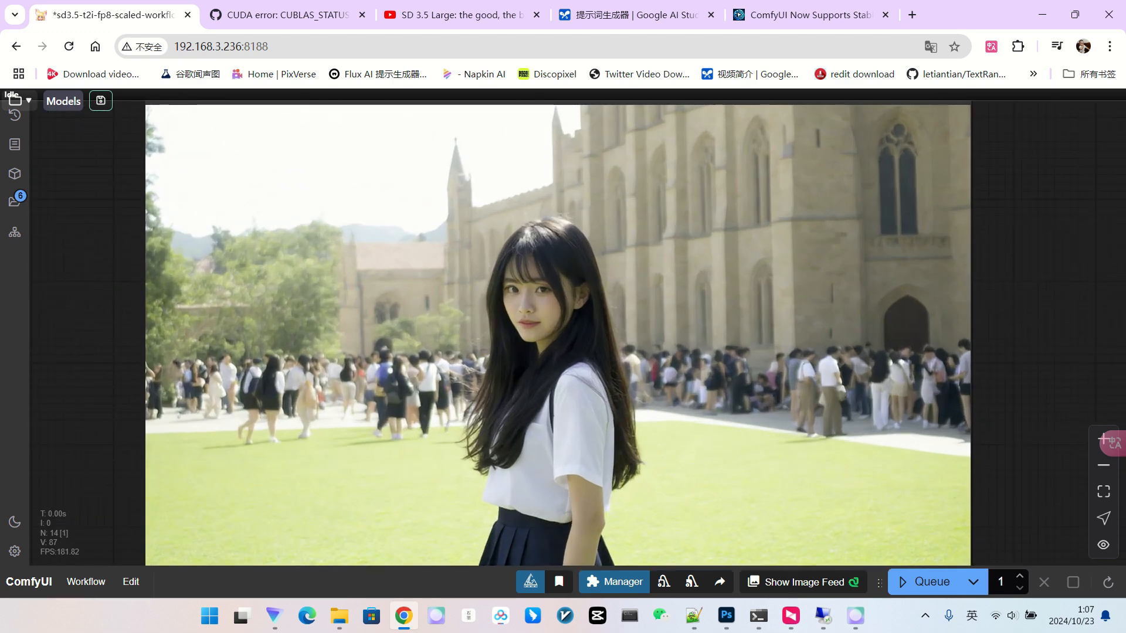
scroll(668, 271, "down", 2)
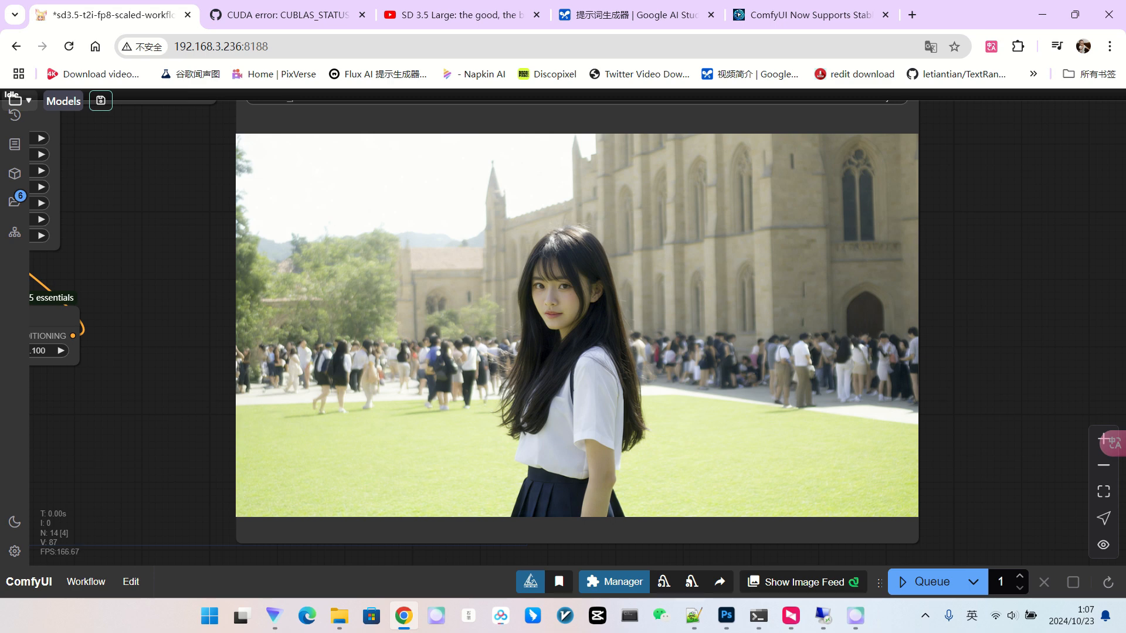
scroll(668, 276, "up", 3)
scroll(667, 276, "down", 2)
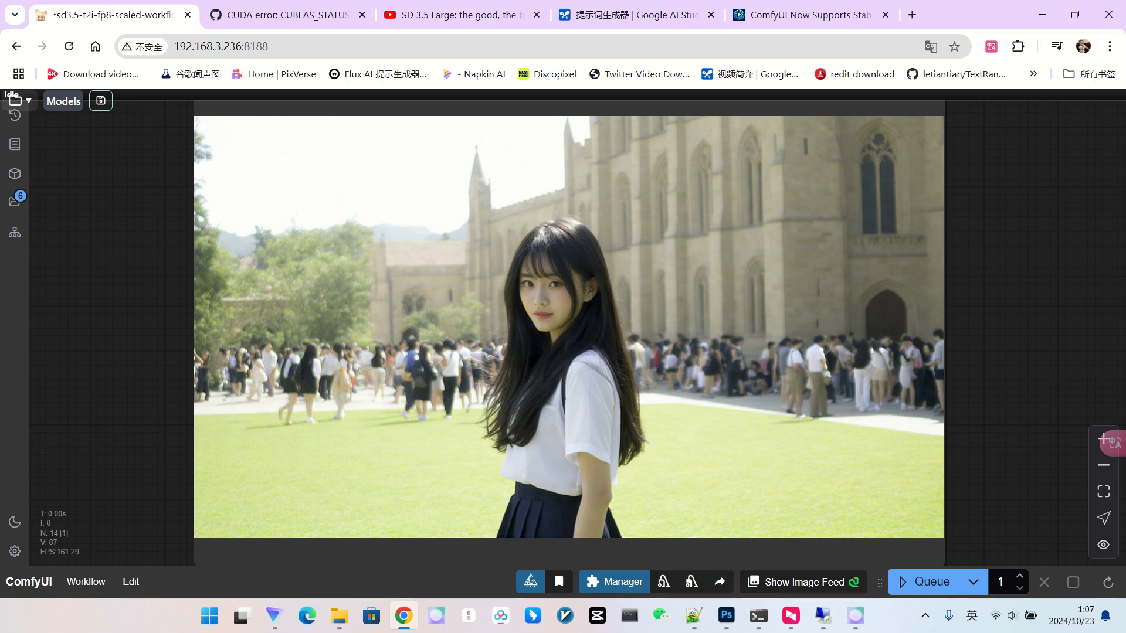
scroll(683, 264, "down", 2)
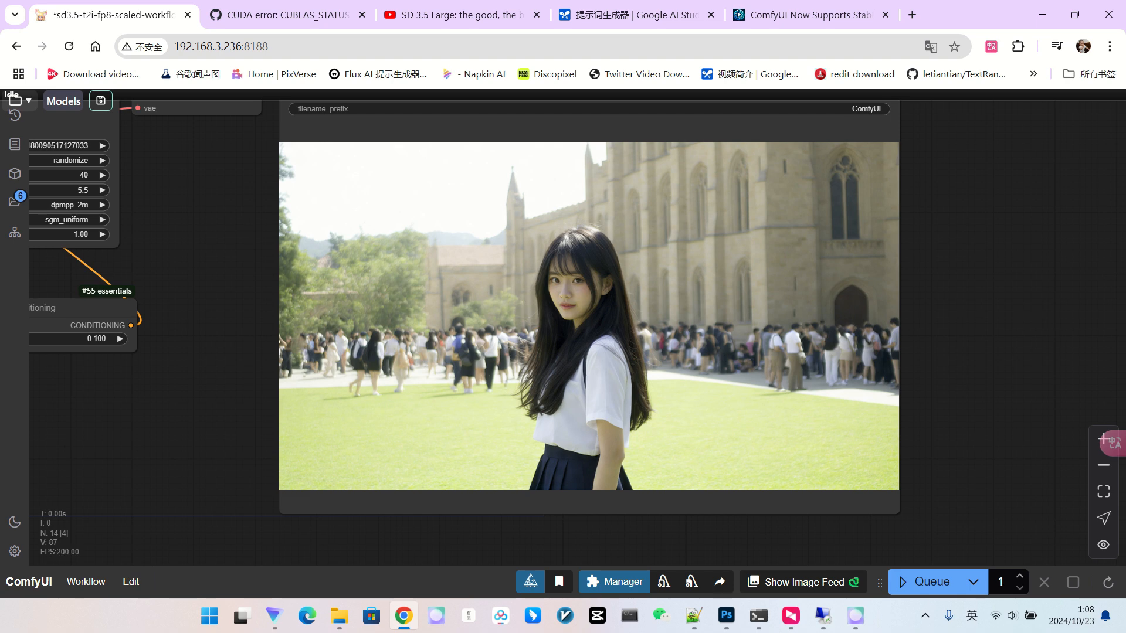
Return to the ComfyUI blog article and read its list of Stable Diffusion 3.5 models and the Day 1 support section
left_click(809, 14)
scroll(557, 343, "down", 10)
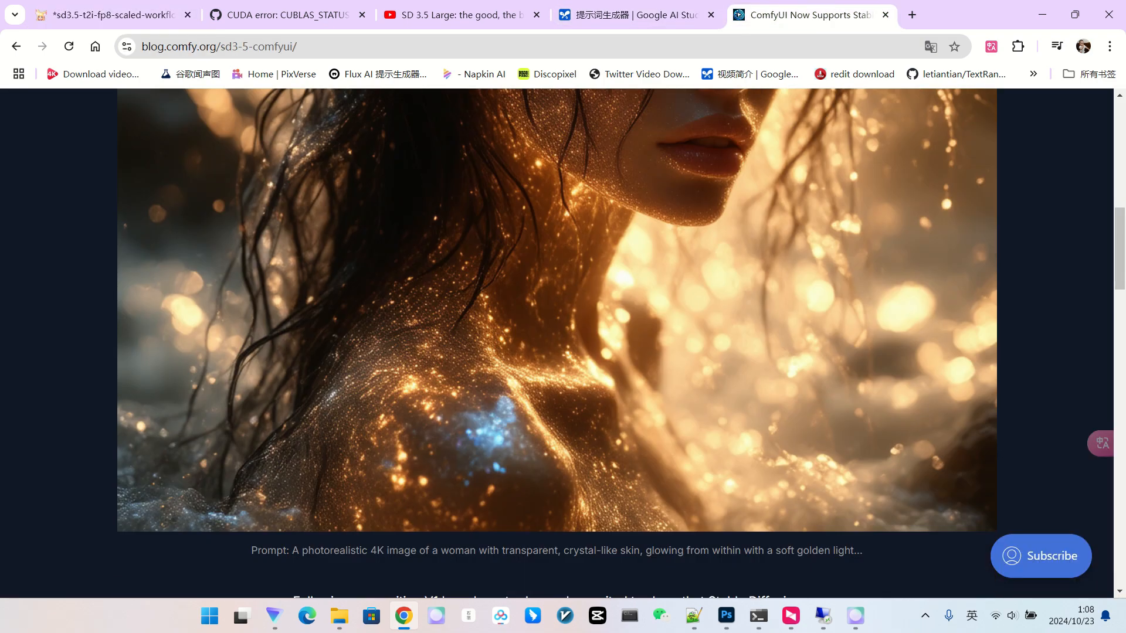
scroll(557, 343, "up", 2)
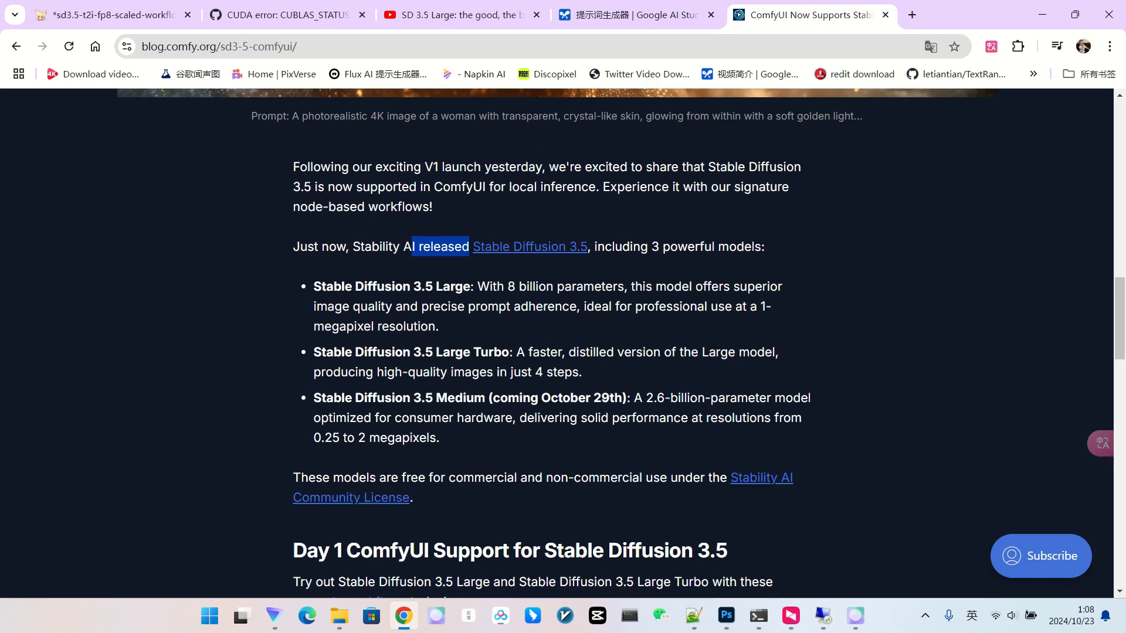
left_click(441, 247)
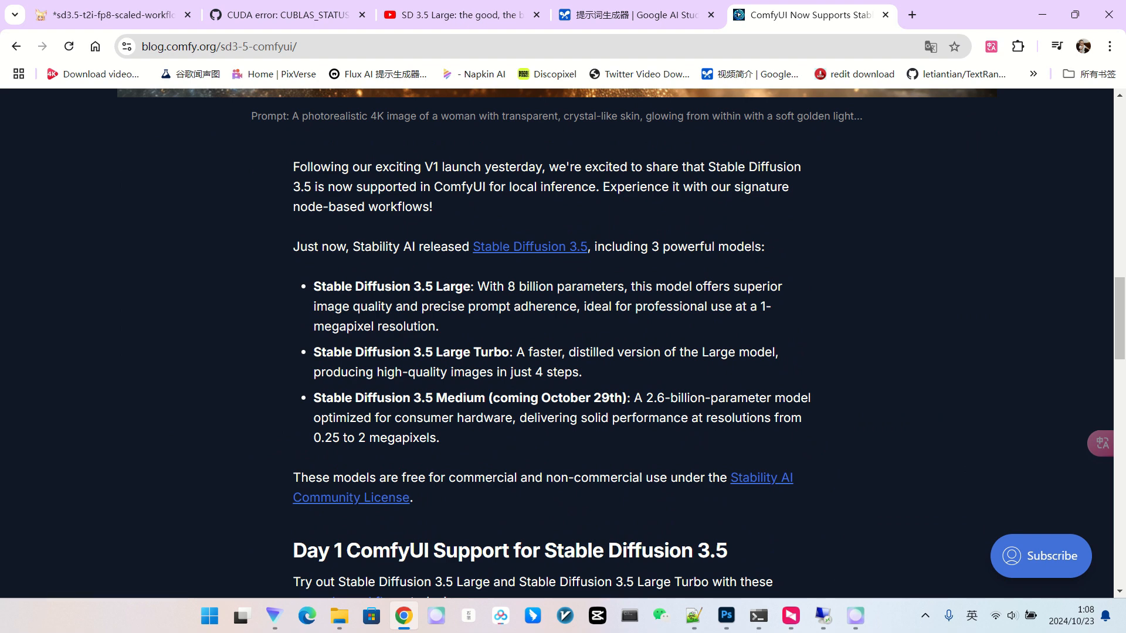
scroll(557, 343, "down", 4)
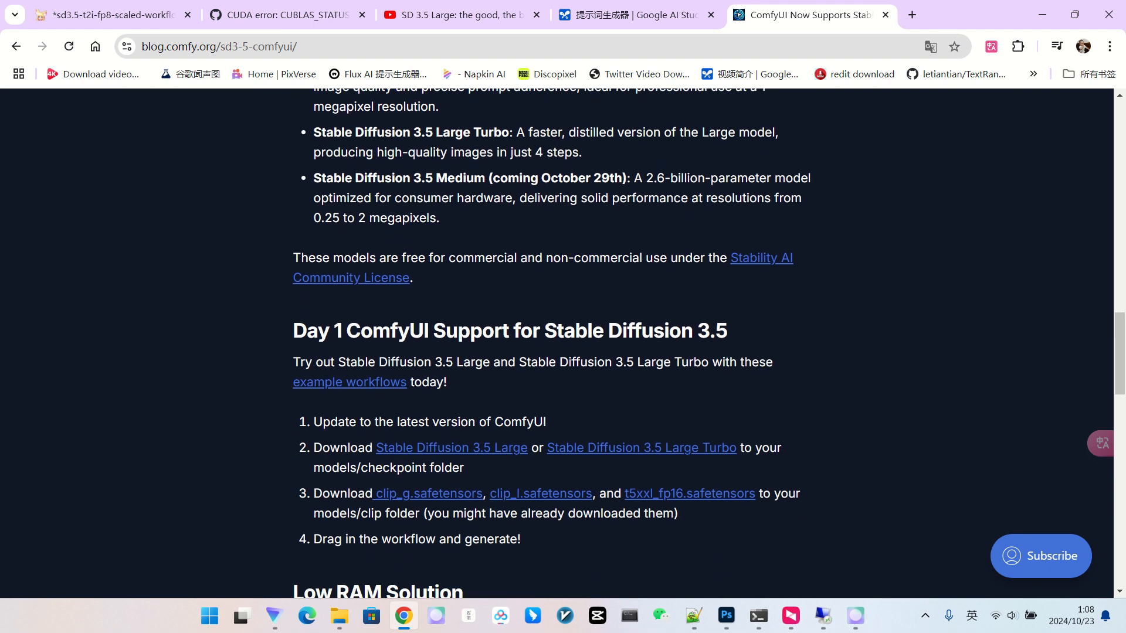
scroll(557, 343, "up", 3)
scroll(557, 343, "up", 1)
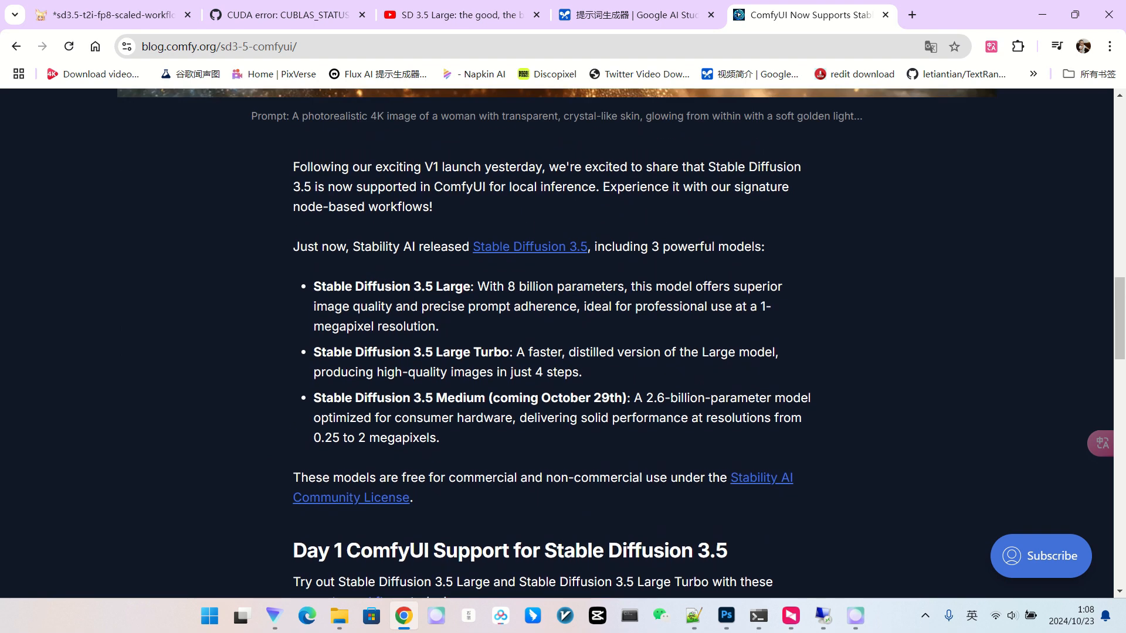
scroll(558, 343, "down", 1)
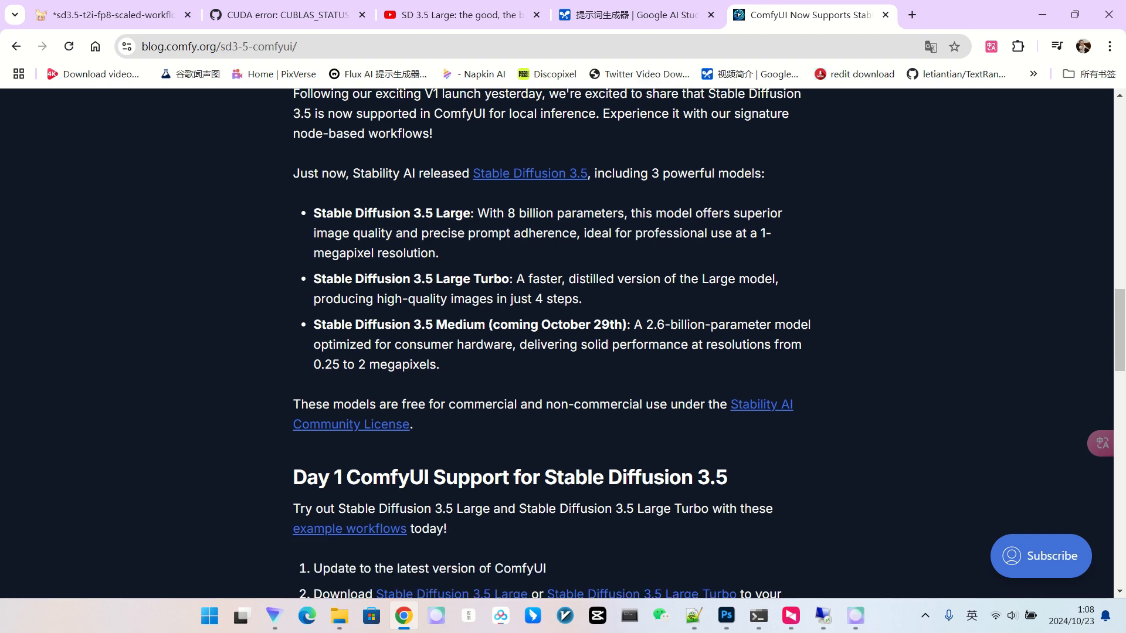
scroll(558, 343, "down", 2)
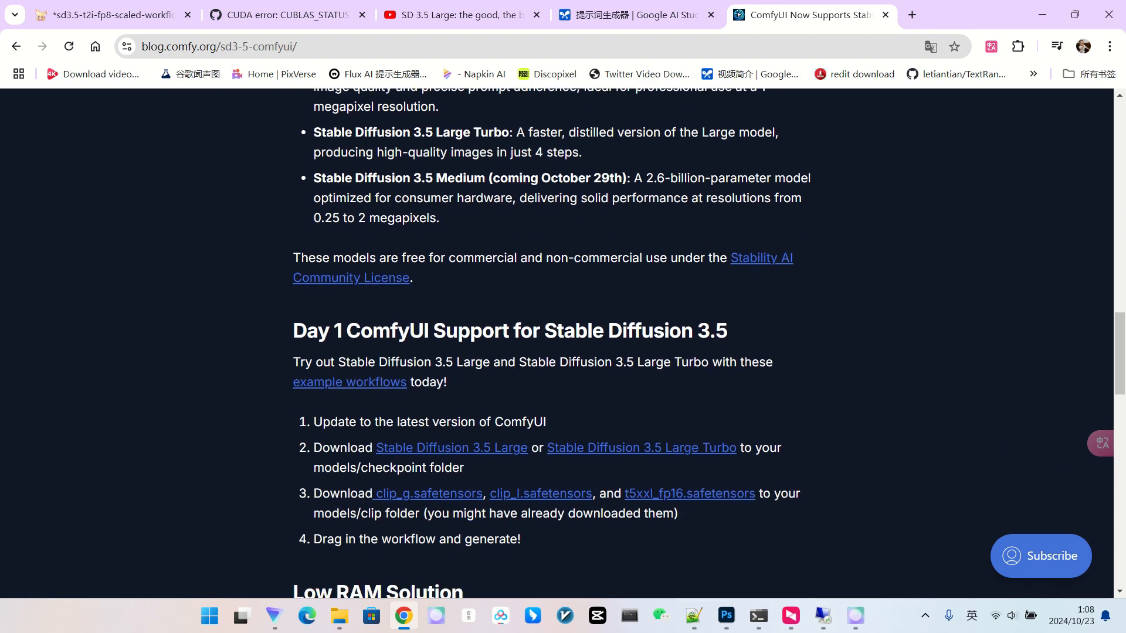
Translate the article into Chinese, with the translation shown beneath the English text
scroll(558, 343, "up", 2)
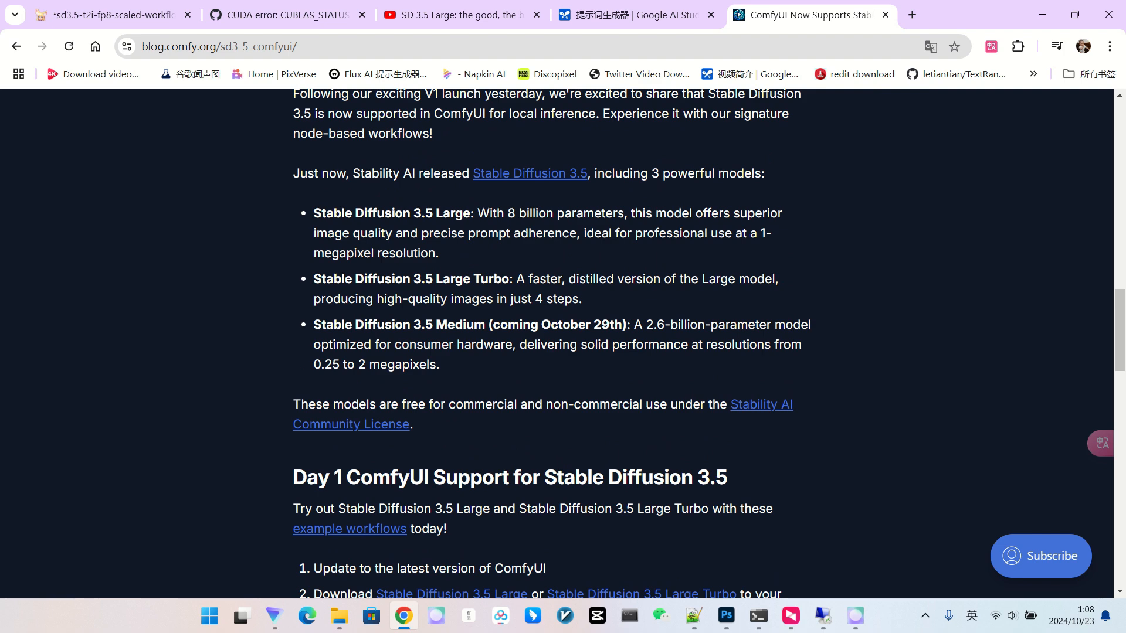
key("alt+a")
scroll(557, 343, "down", 2)
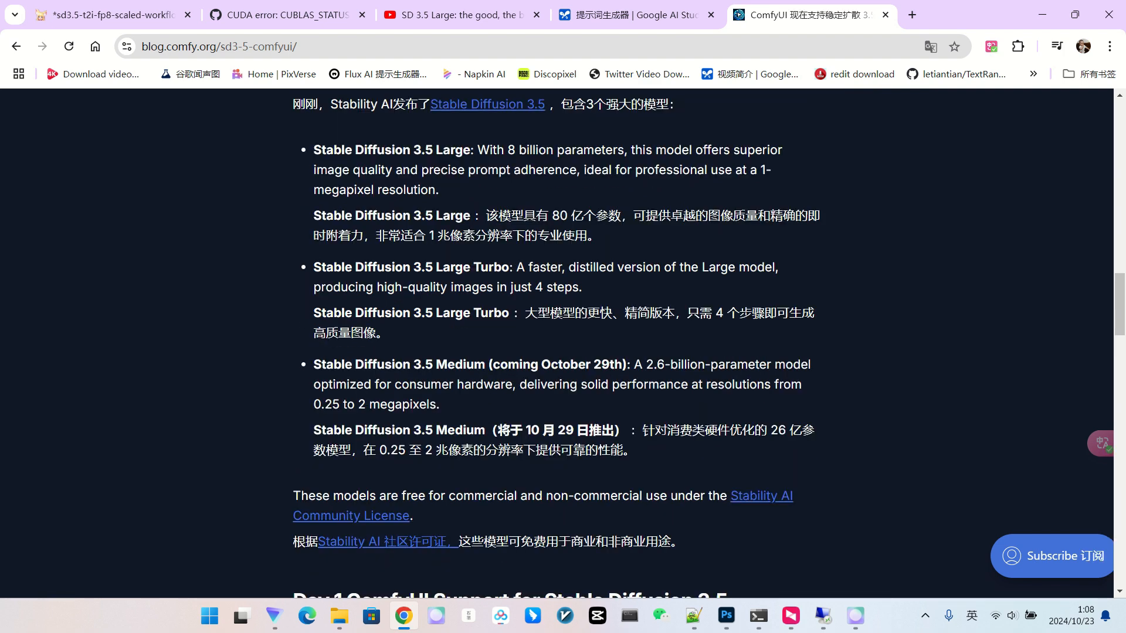
Examine the translated Stable Diffusion 3.5 Large and Large Turbo entries, checking the parameter count and the number of generation steps
left_click_drag(421, 216, 471, 217)
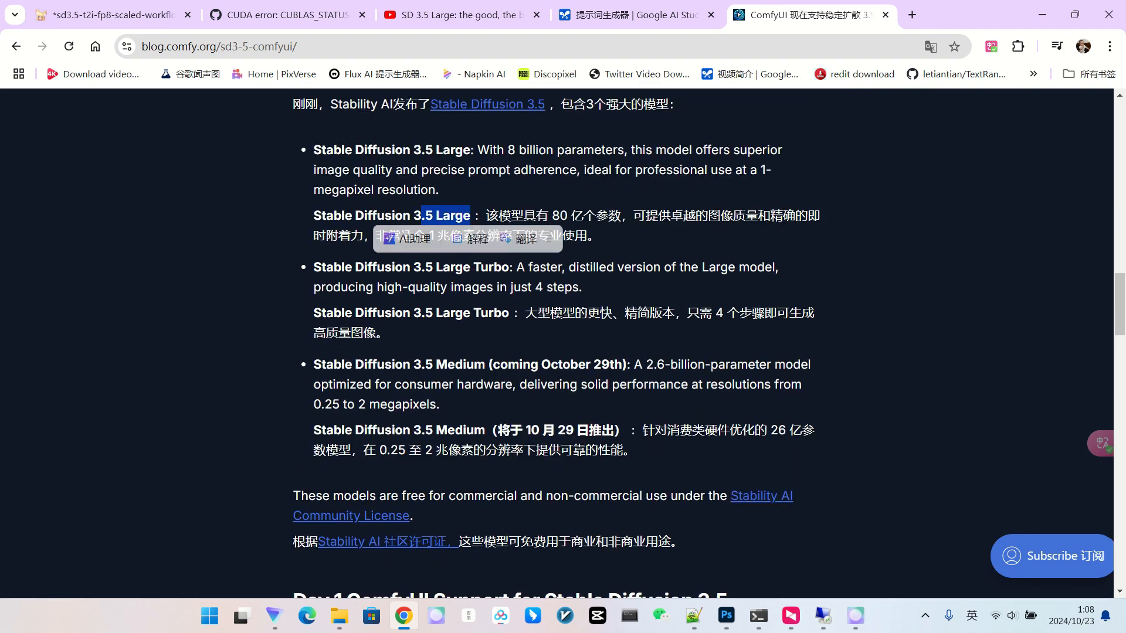
left_click(473, 217)
left_click_drag(549, 216, 596, 216)
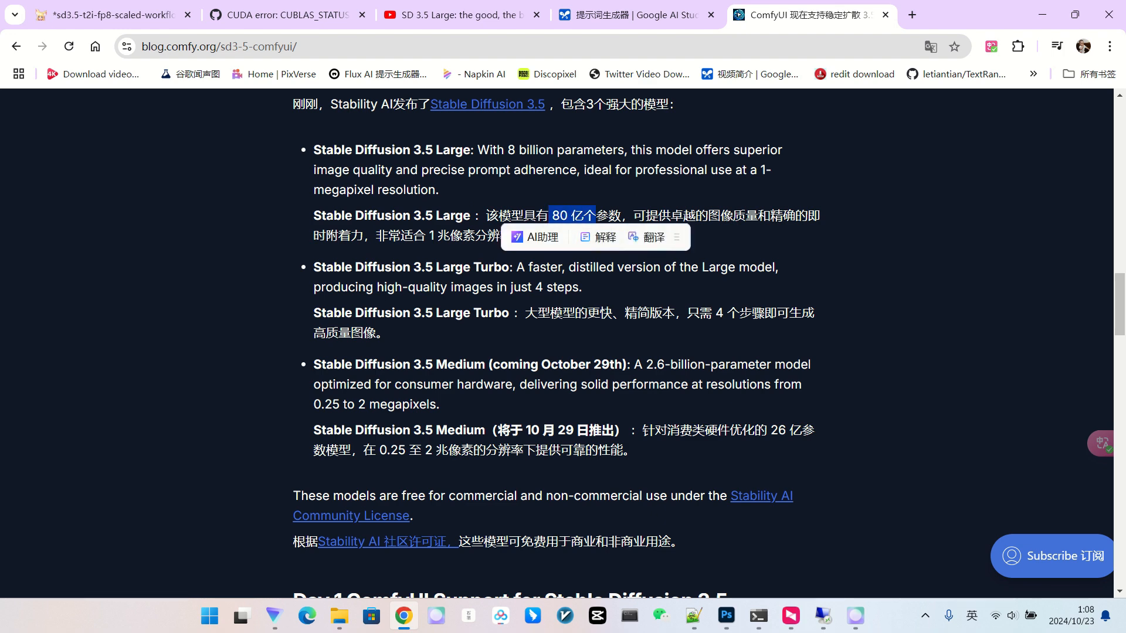
scroll(557, 343, "down", 2)
scroll(557, 343, "up", 2)
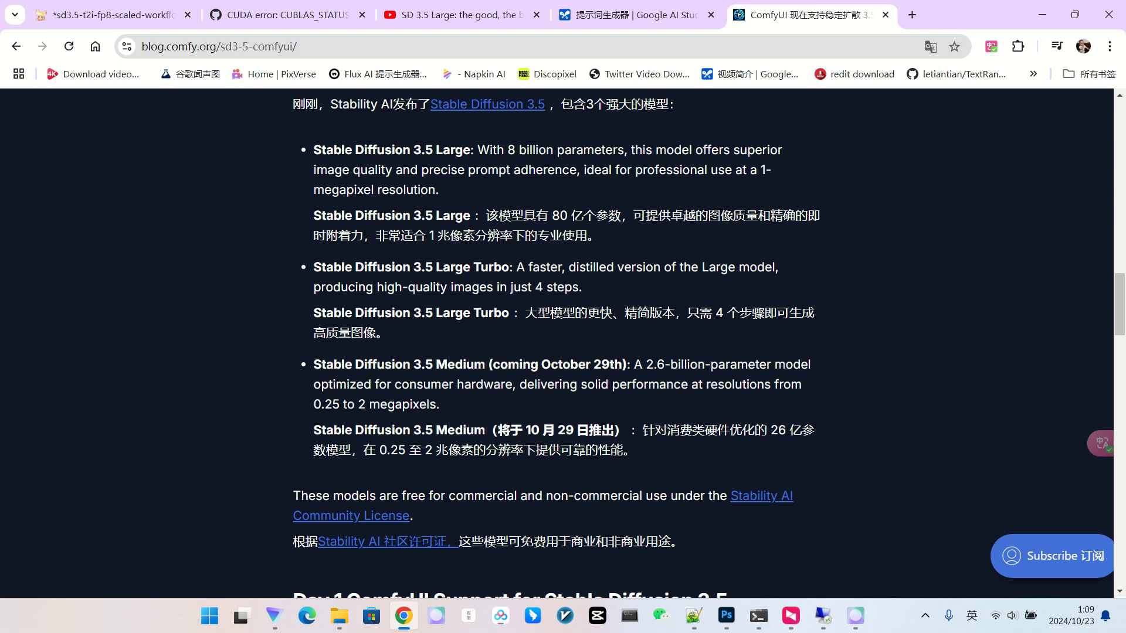
left_click_drag(715, 313, 740, 314)
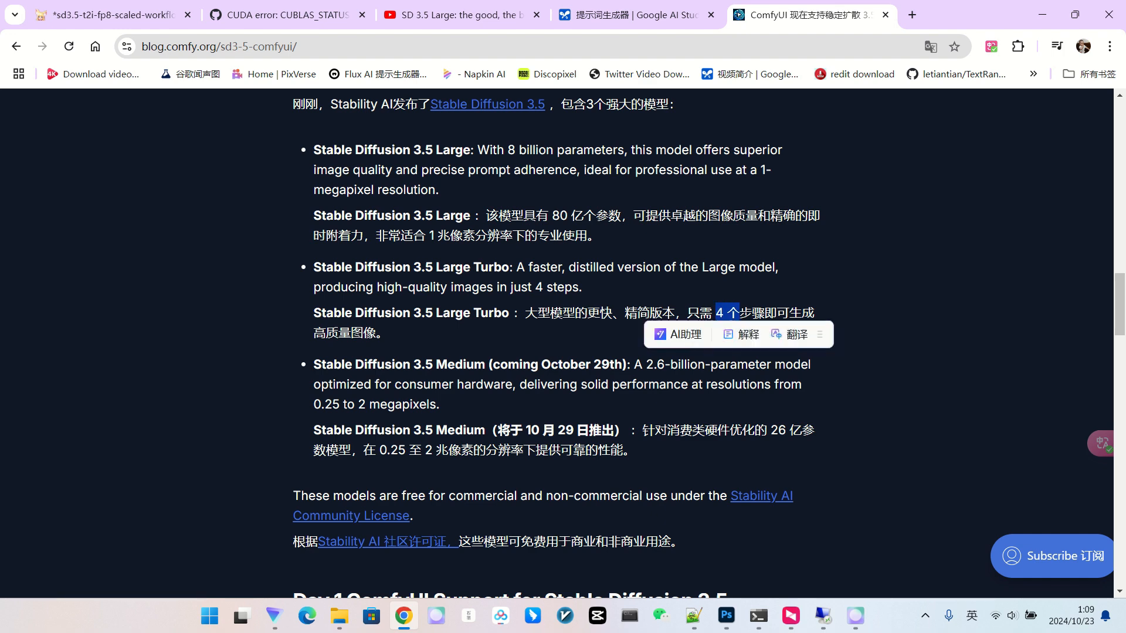
left_click(740, 314)
scroll(558, 343, "down", 1)
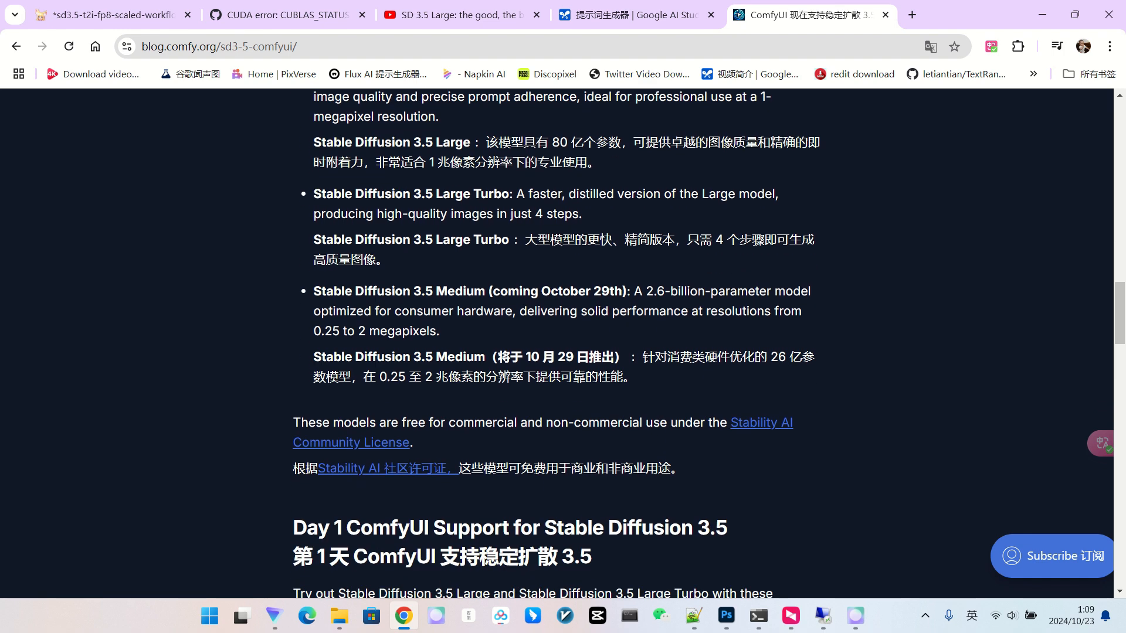
Examine the Stable Diffusion 3.5 Medium entry, checking its release date in the Chinese translation
left_click_drag(437, 291, 466, 291)
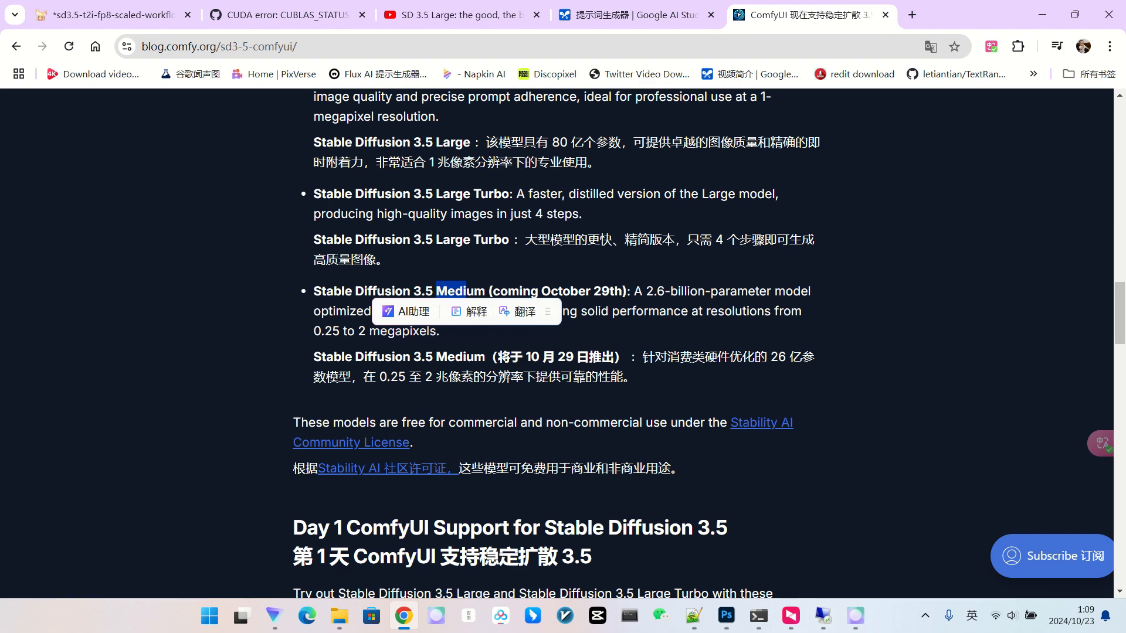
left_click(466, 292)
scroll(557, 343, "down", 1)
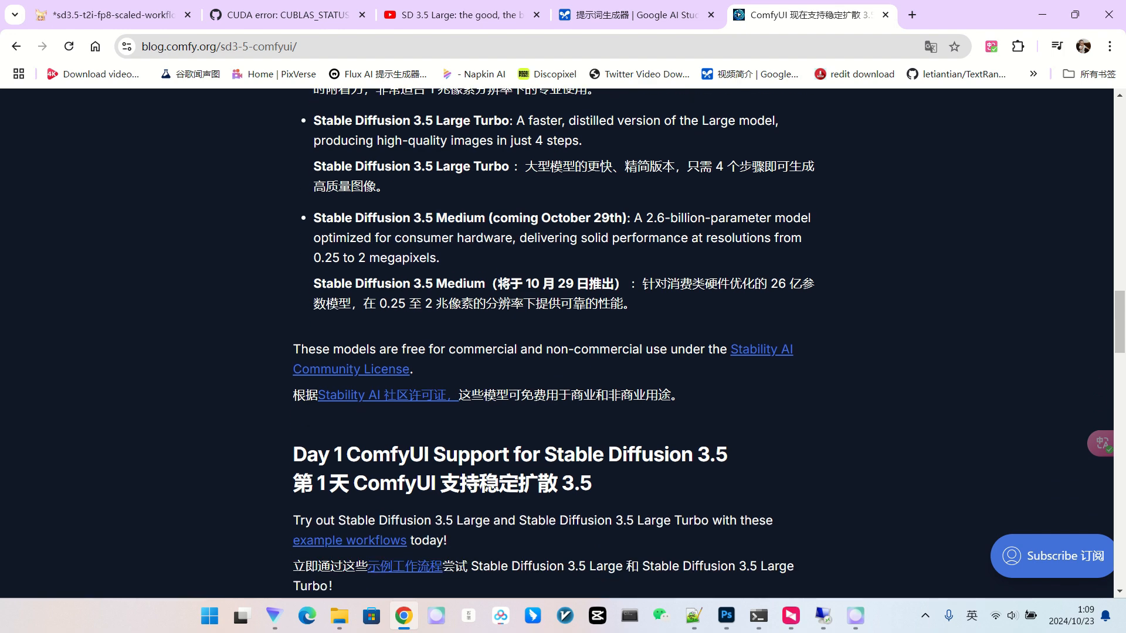
scroll(557, 343, "up", 2)
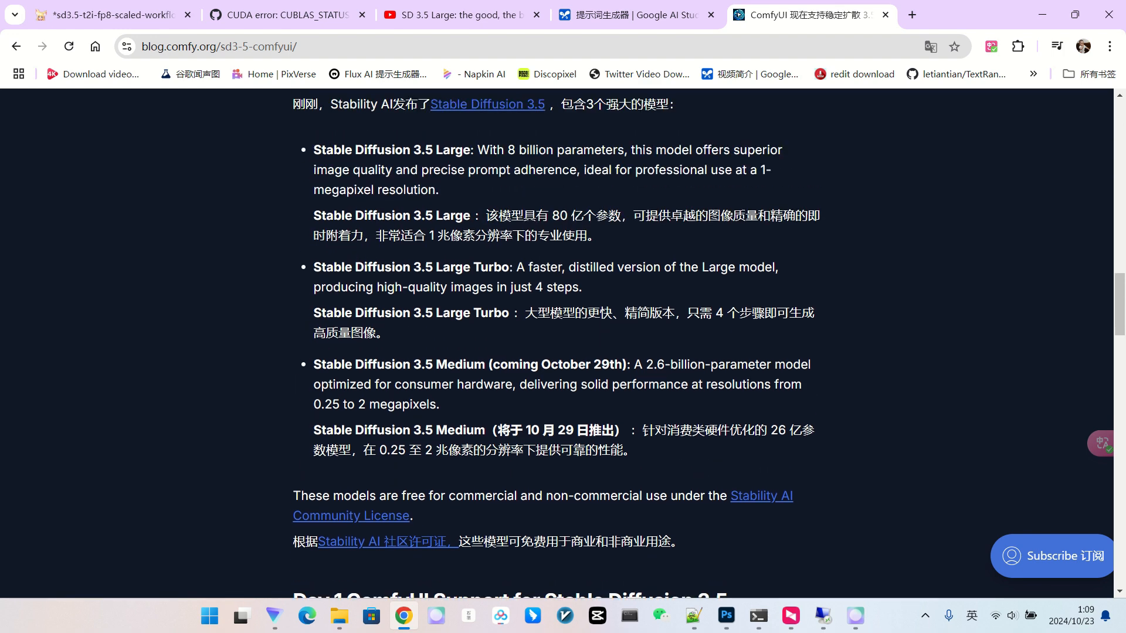
scroll(557, 343, "down", 2)
left_click_drag(498, 283, 589, 283)
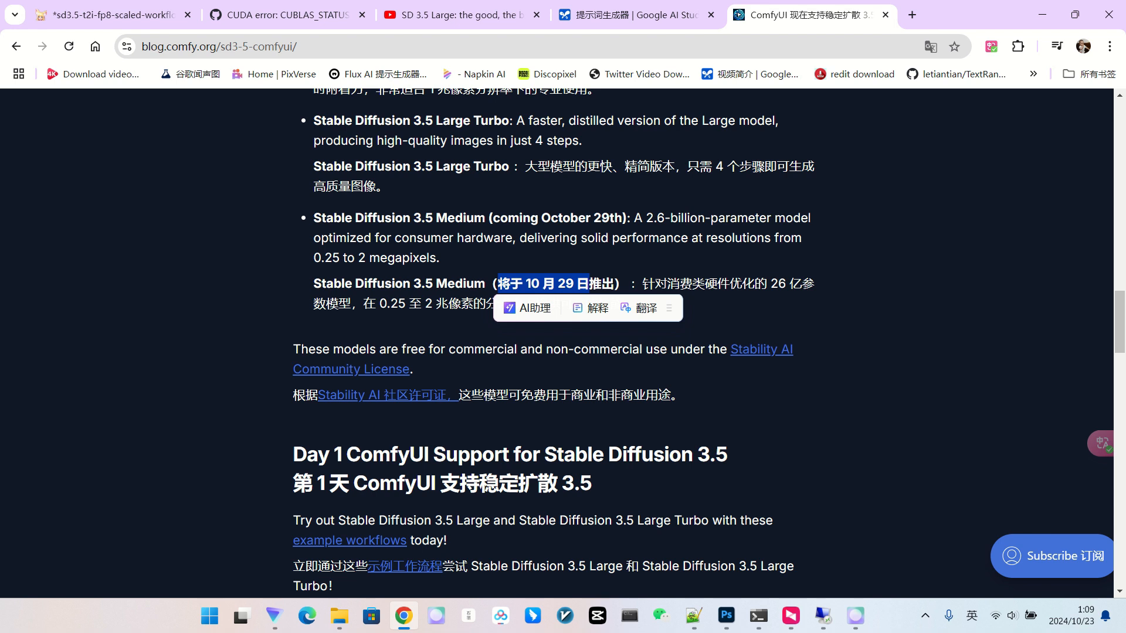
left_click(580, 285)
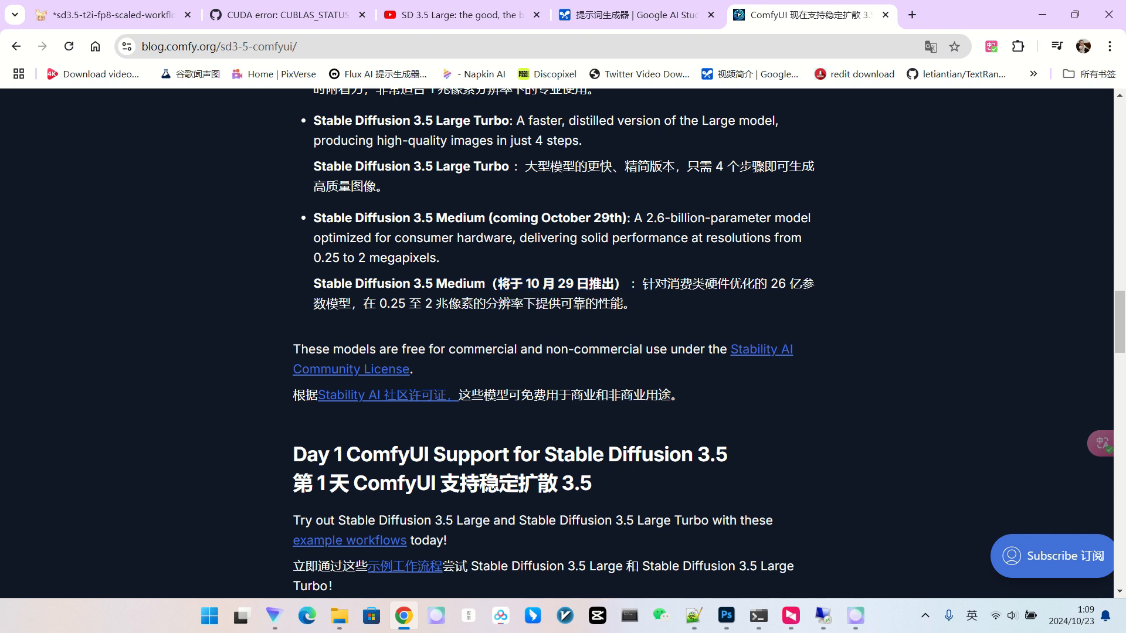
Read the ComfyUI setup instructions for Stable Diffusion 3.5, including the model downloads and the Low RAM Solution section
scroll(557, 343, "down", 3)
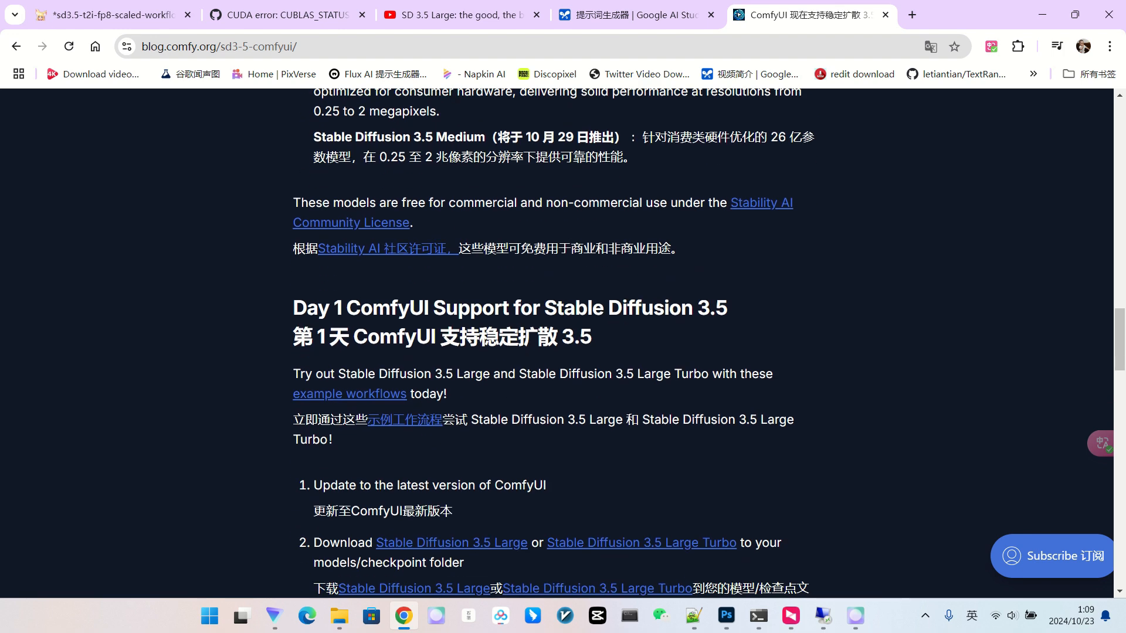
scroll(557, 343, "down", 3)
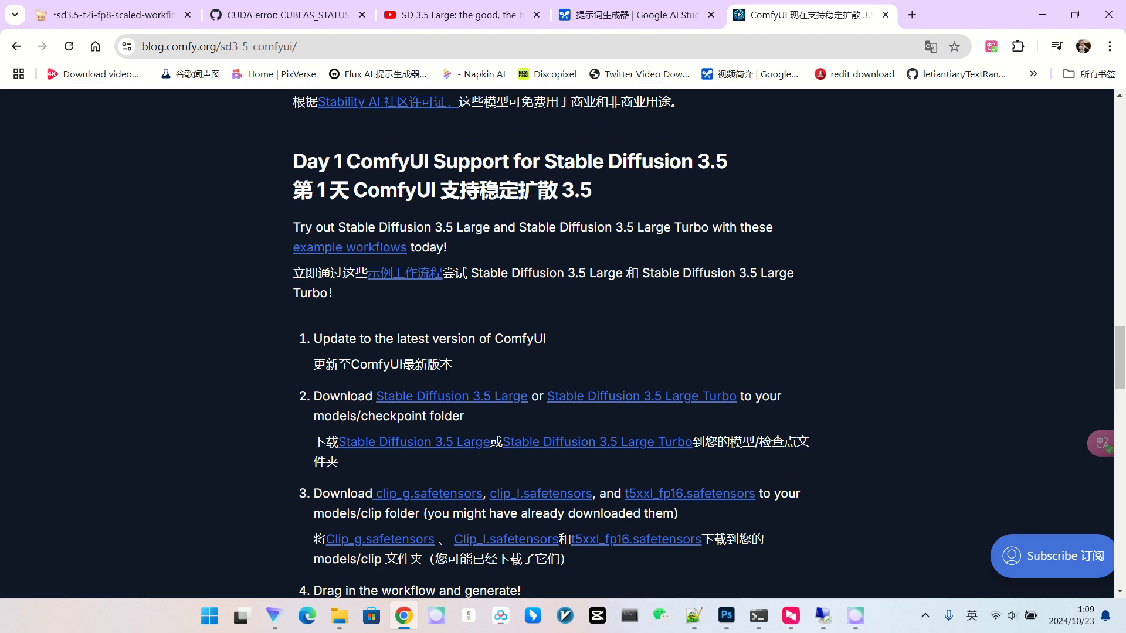
scroll(557, 343, "down", 3)
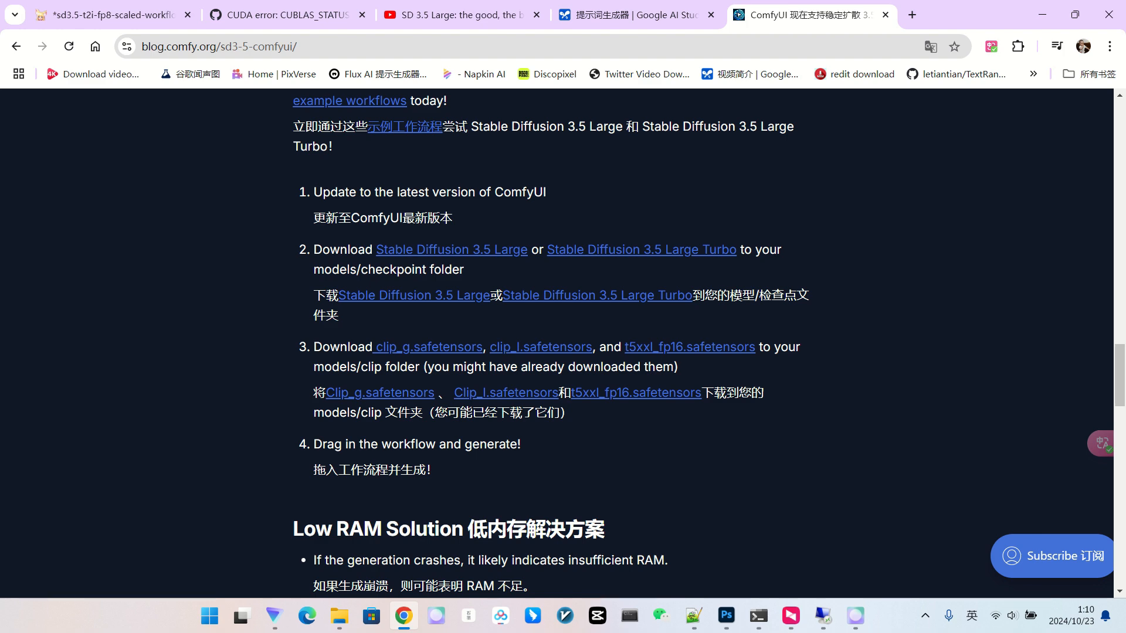
scroll(555, 343, "down", 6)
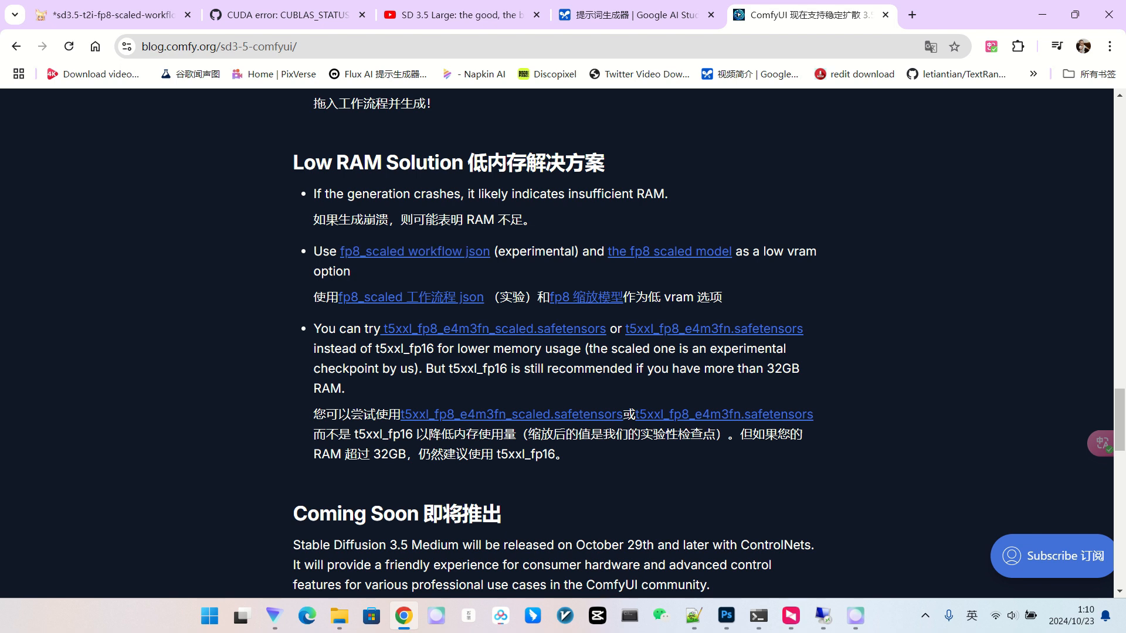
scroll(557, 340, "up", 2)
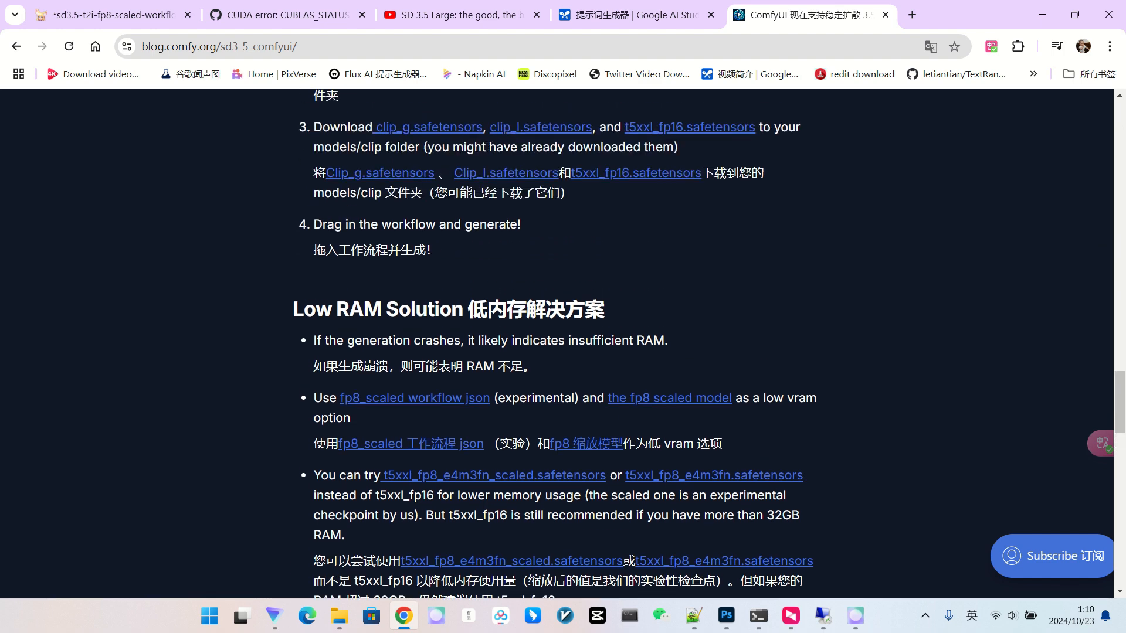
scroll(557, 343, "up", 1)
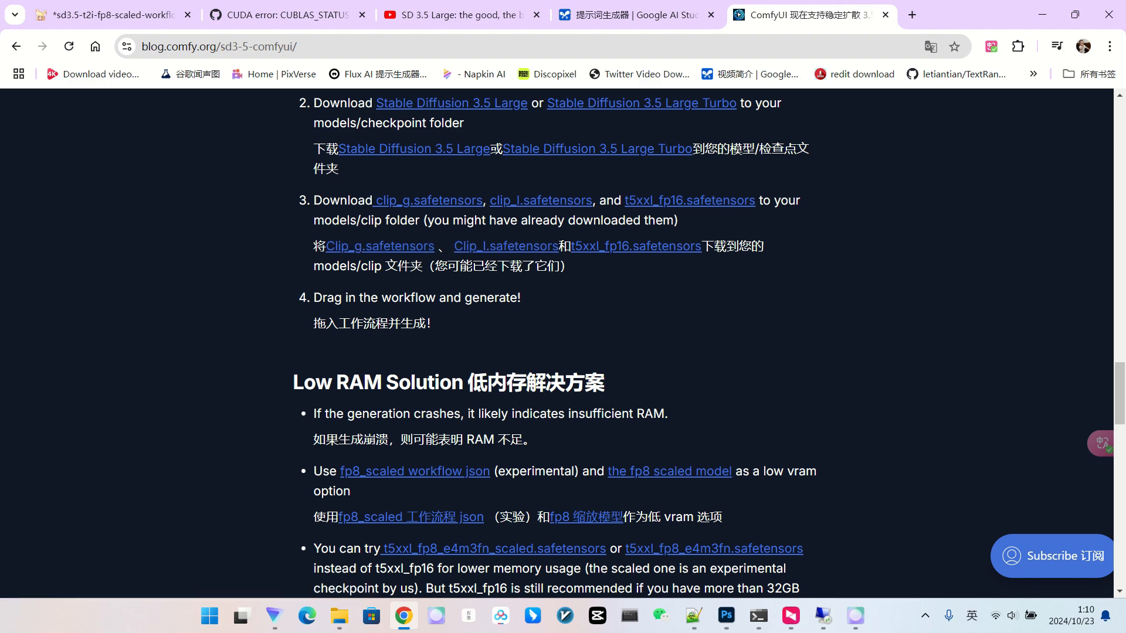
scroll(558, 340, "down", 5)
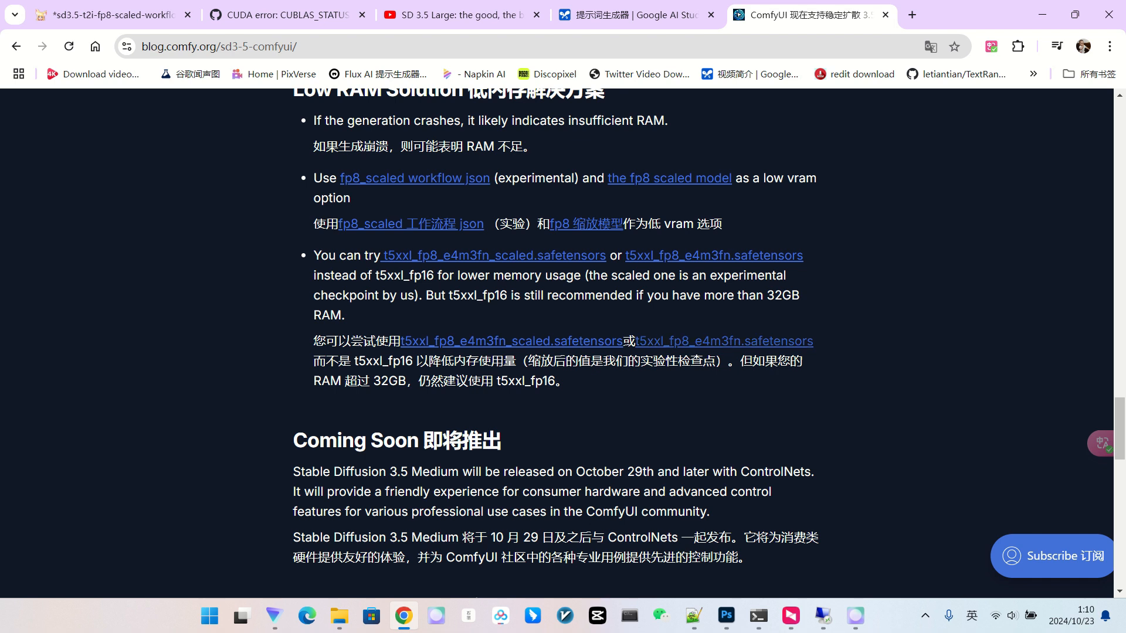
scroll(558, 340, "up", 1)
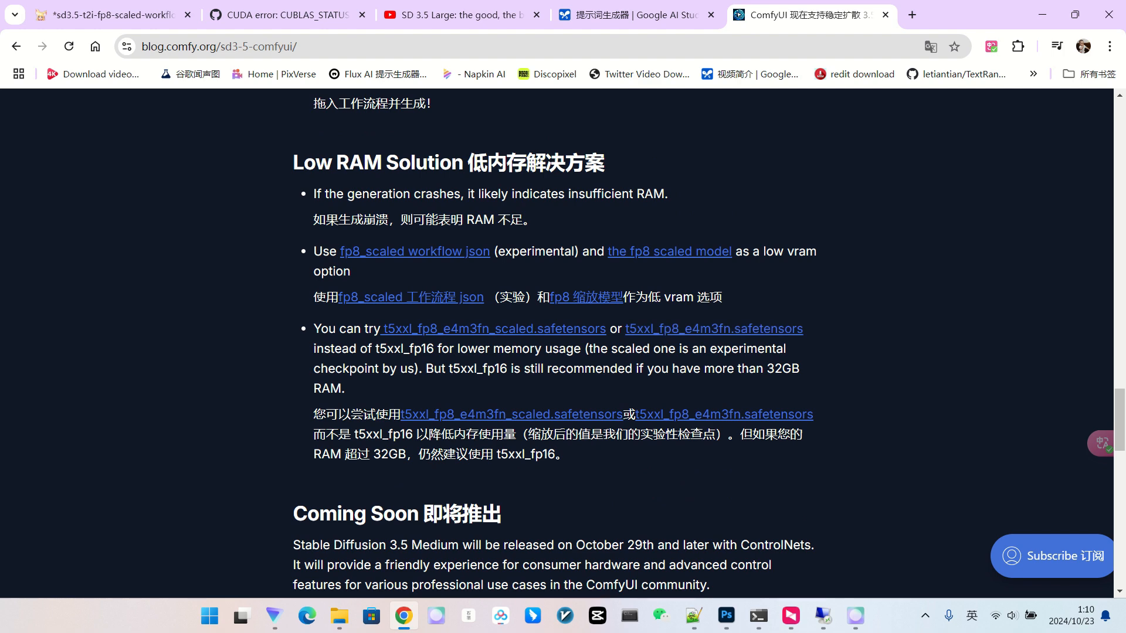
Open the fp8 scaled model's Hugging Face page from the blog's Low RAM Solution section and view its file details
scroll(410, 328, "up", 1)
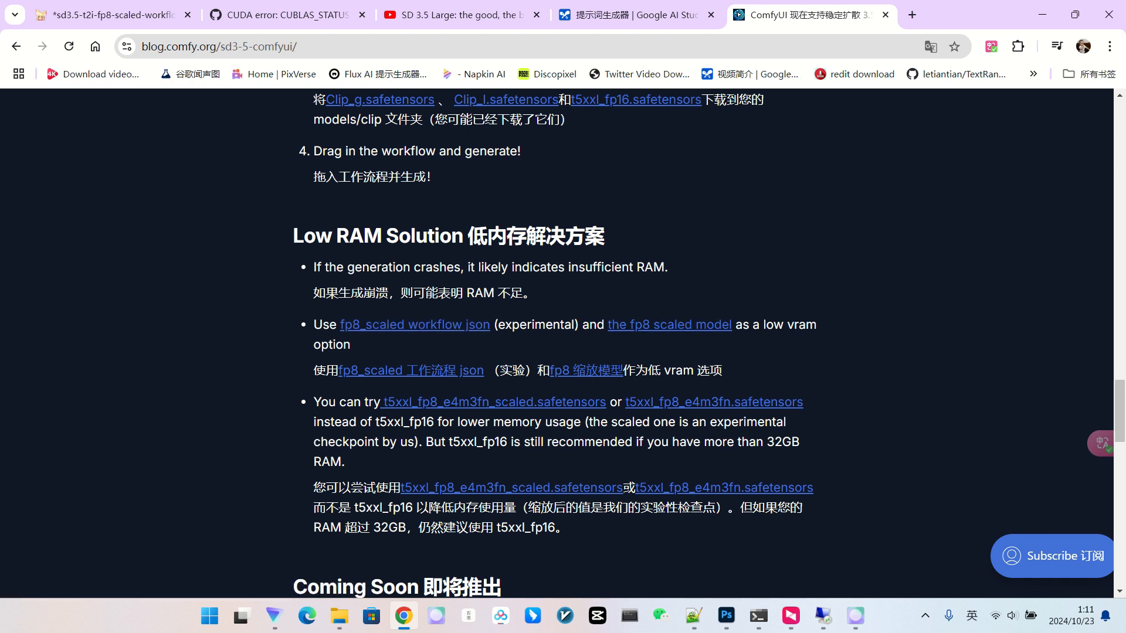
left_click(670, 325)
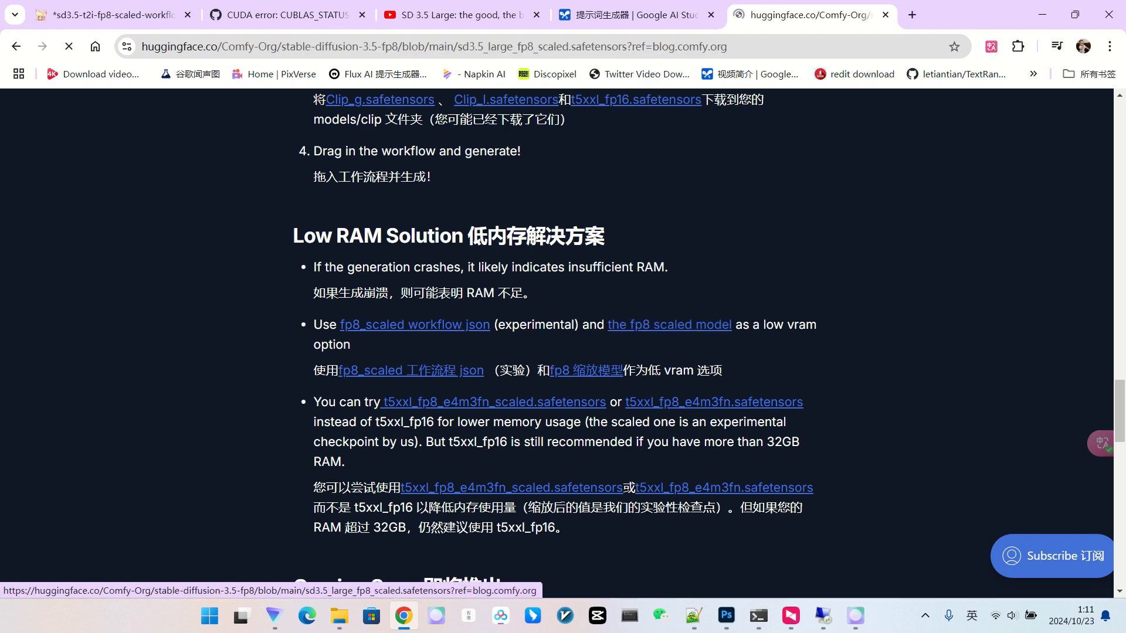
scroll(669, 325, "down", 2)
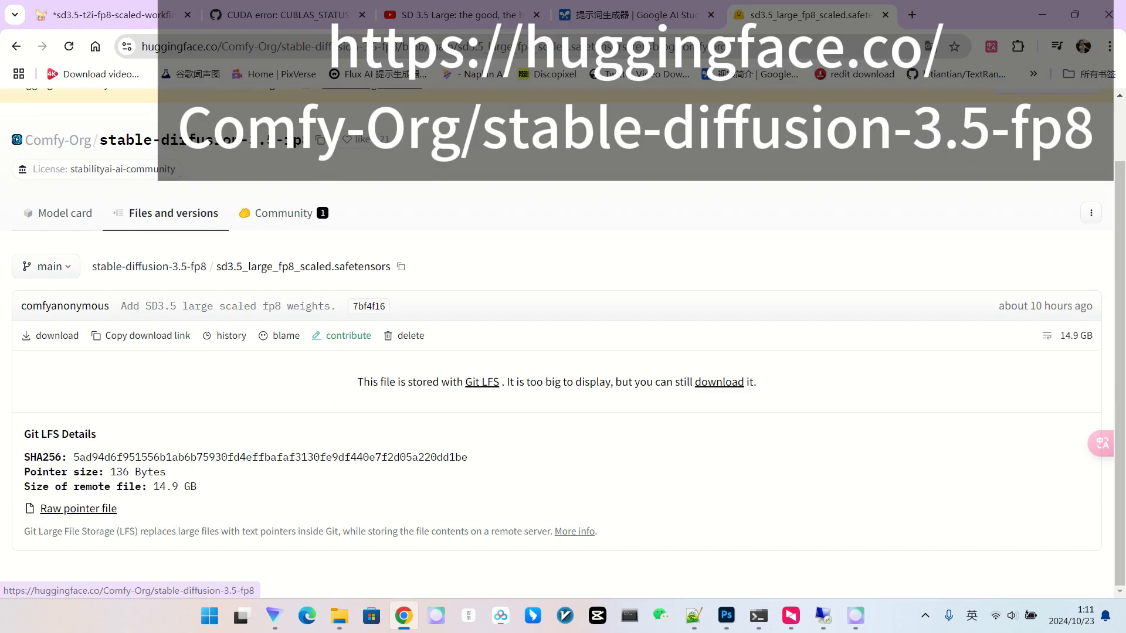
Download sd3.5-t2i-fp8-scaled-workflow.json from the file list of the stable-diffusion-3.5-fp8 repository
left_click(59, 214)
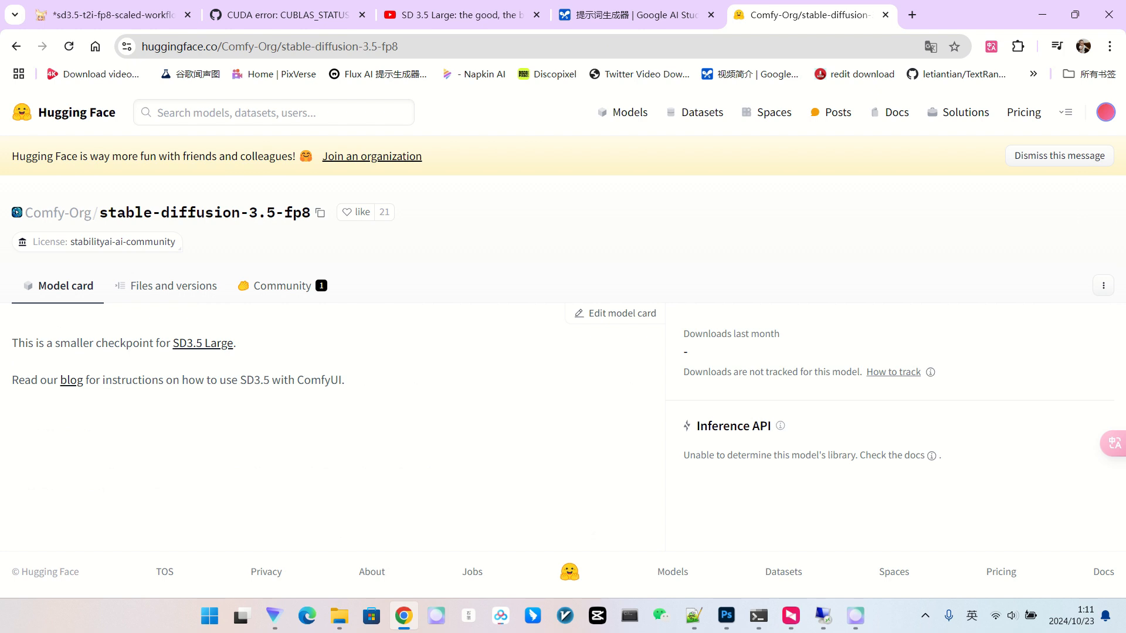
left_click(173, 285)
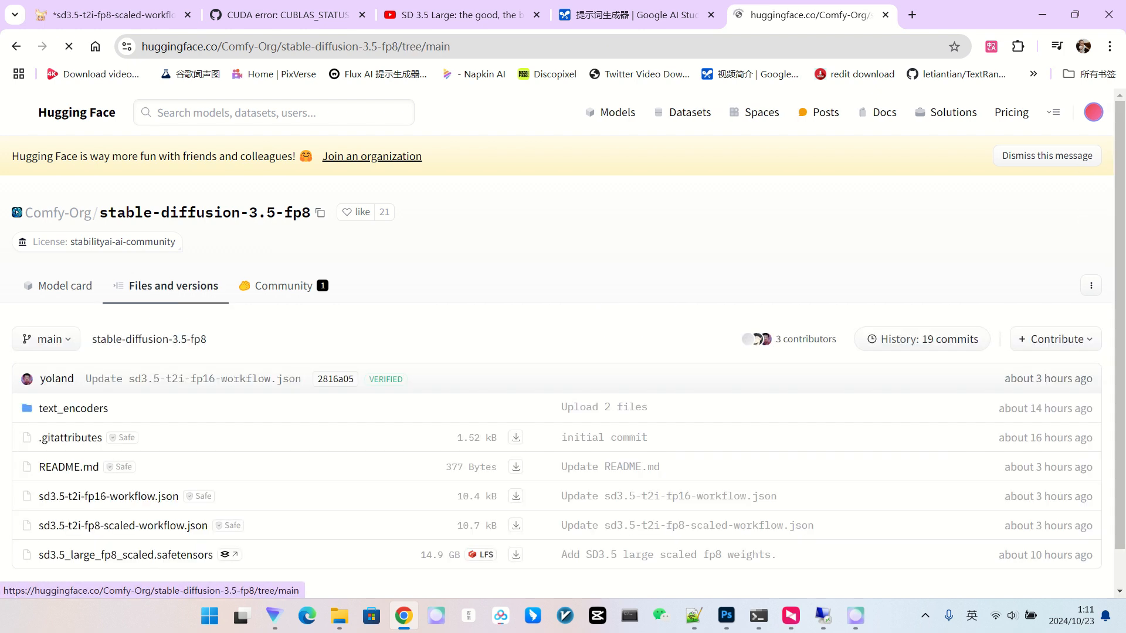
scroll(282, 293, "down", 1)
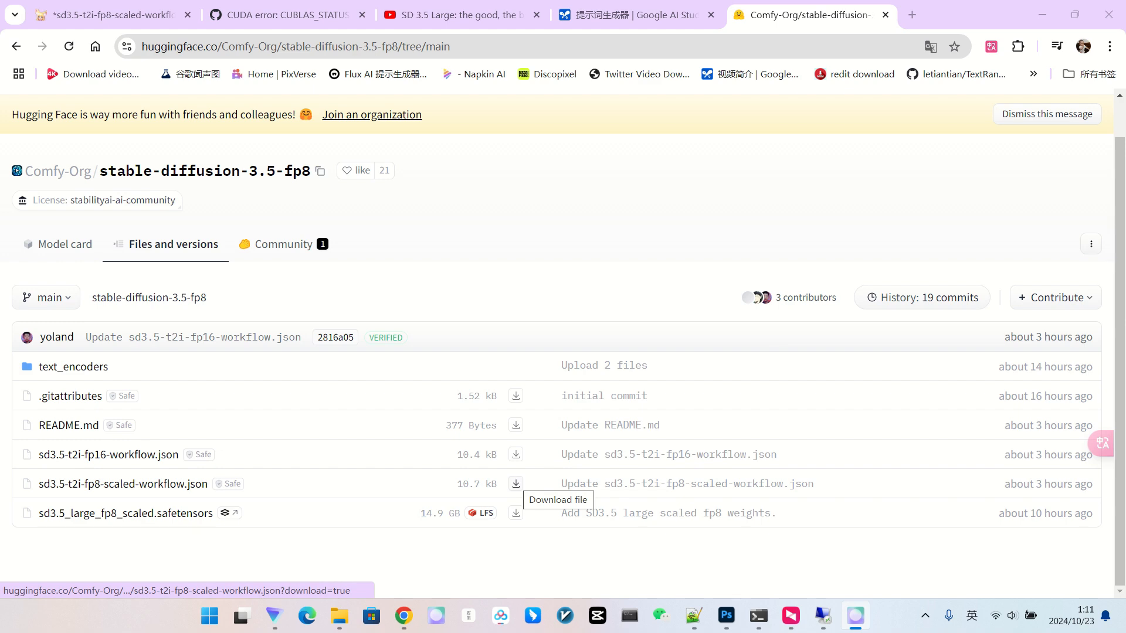
left_click(516, 483)
Switch to ComfyUI and examine the workflow's text encoder loaders and the note on the required clip files
key("ctrl+1")
scroll(614, 293, "down", 1)
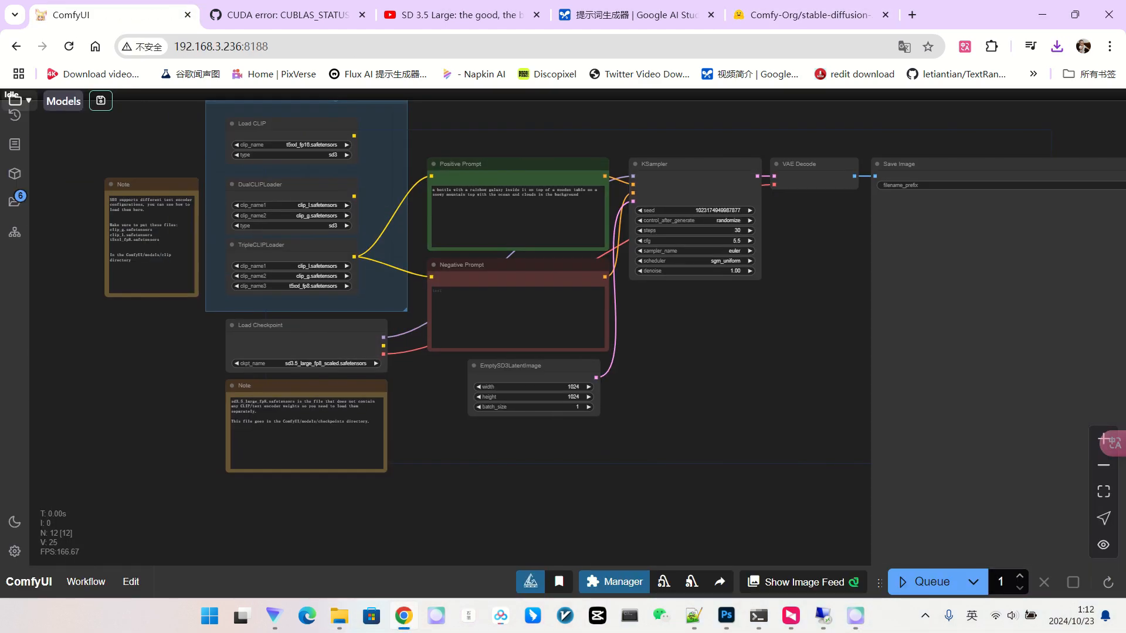
scroll(563, 328, "up", 2)
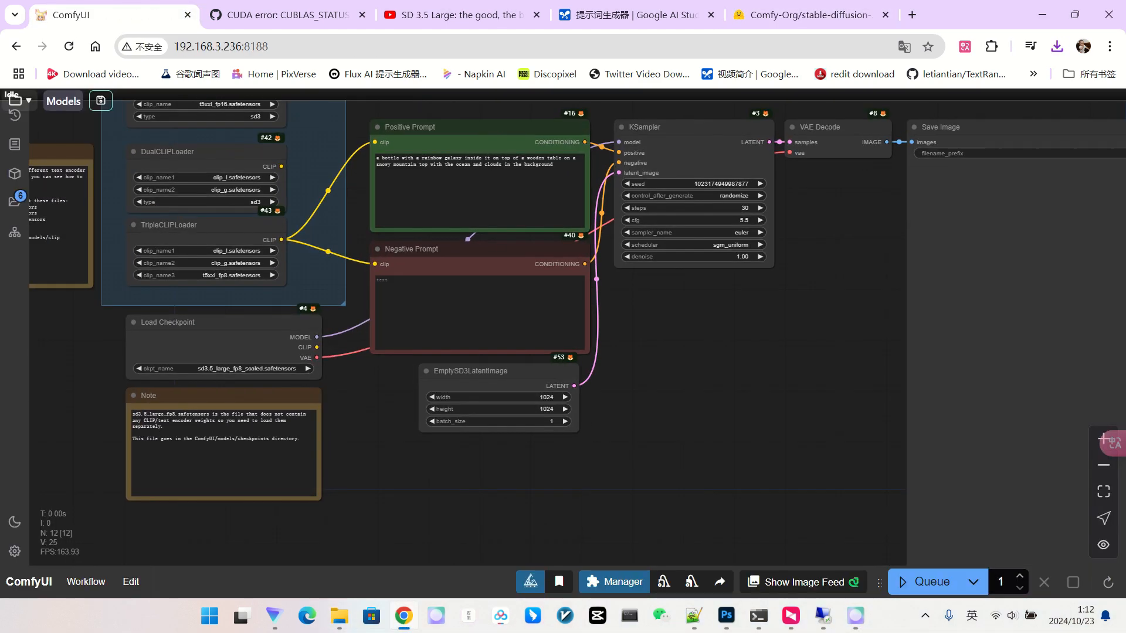
scroll(81, 317, "up", 1)
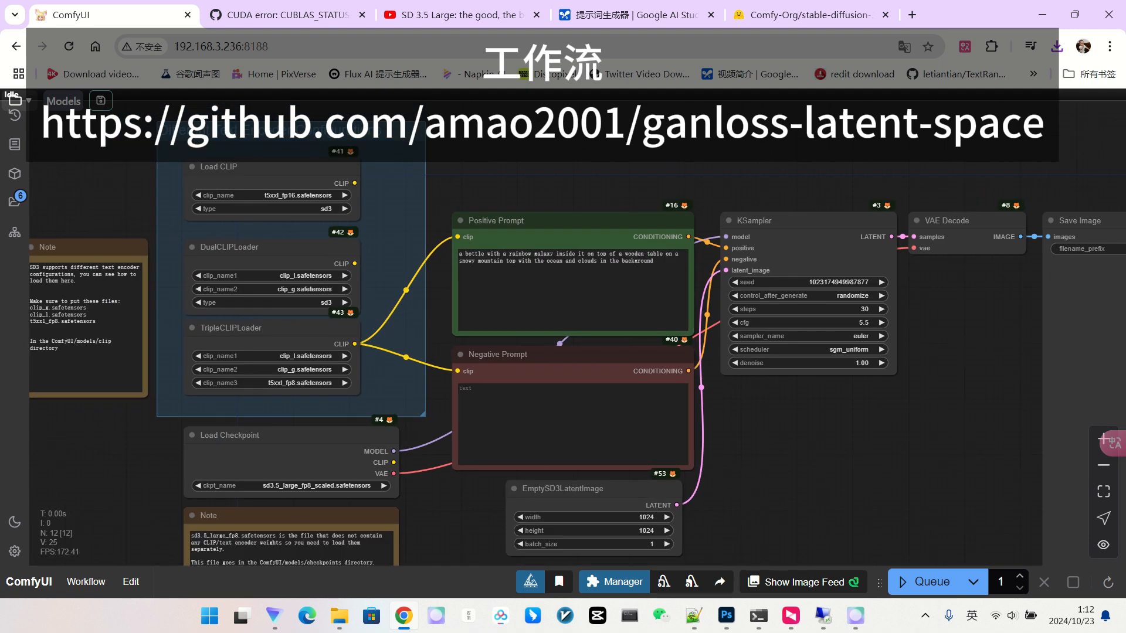
left_click_drag(208, 234, 287, 207)
scroll(287, 207, "up", 2)
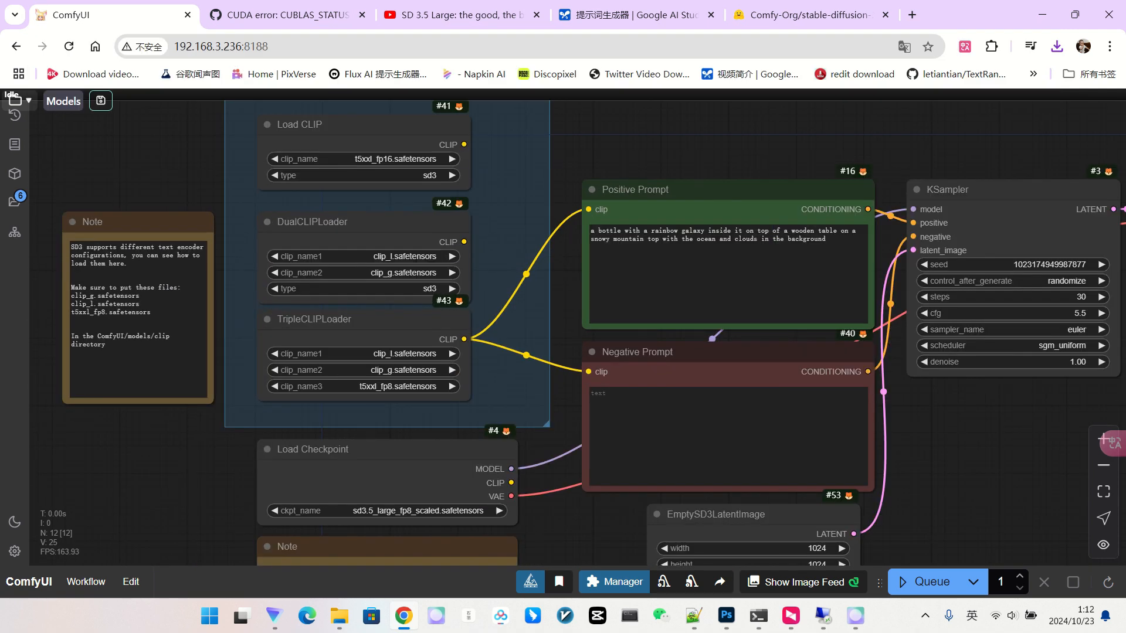
scroll(256, 168, "up", 3)
left_click_drag(254, 169, 273, 144)
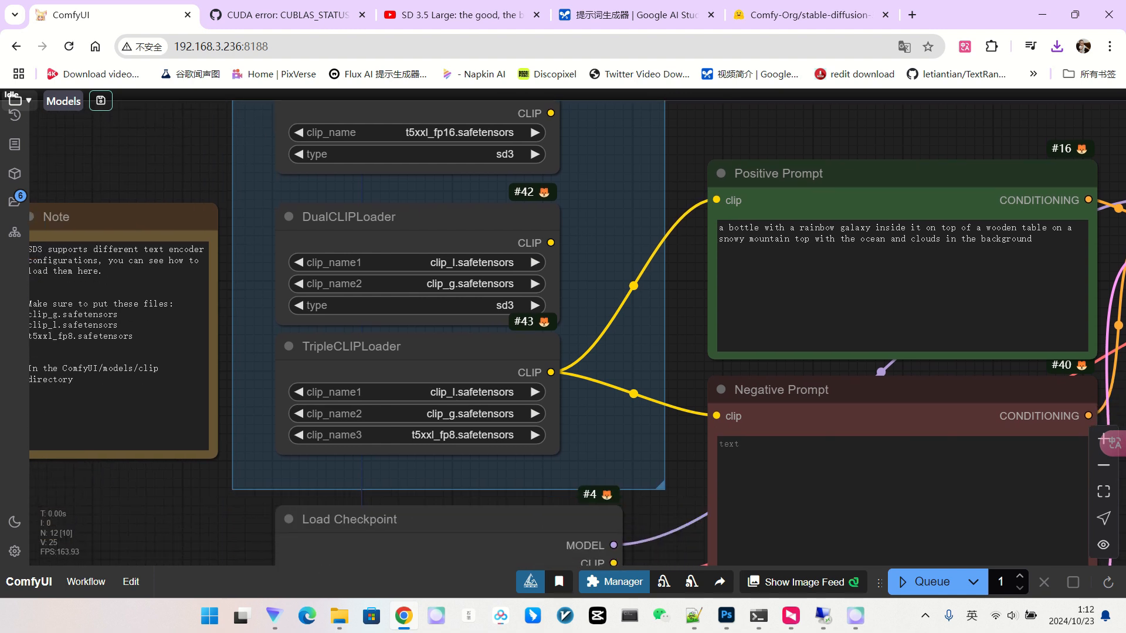
scroll(469, 303, "down", 1)
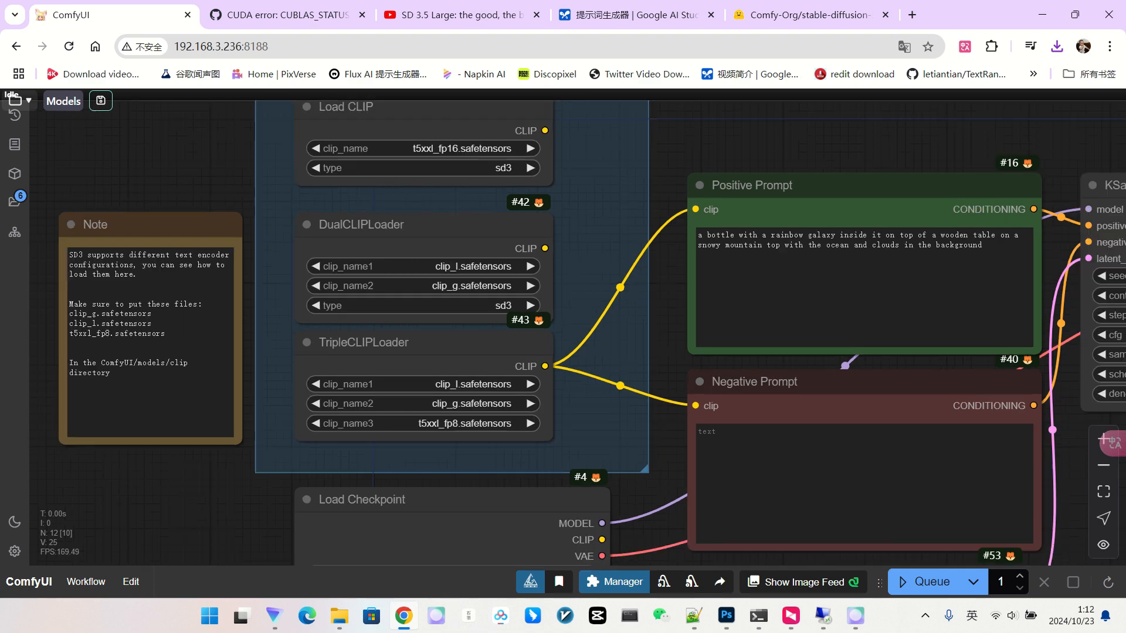
Examine the Load Checkpoint node's model selection and the note on where the checkpoint file goes
left_click_drag(528, 453, 549, 292)
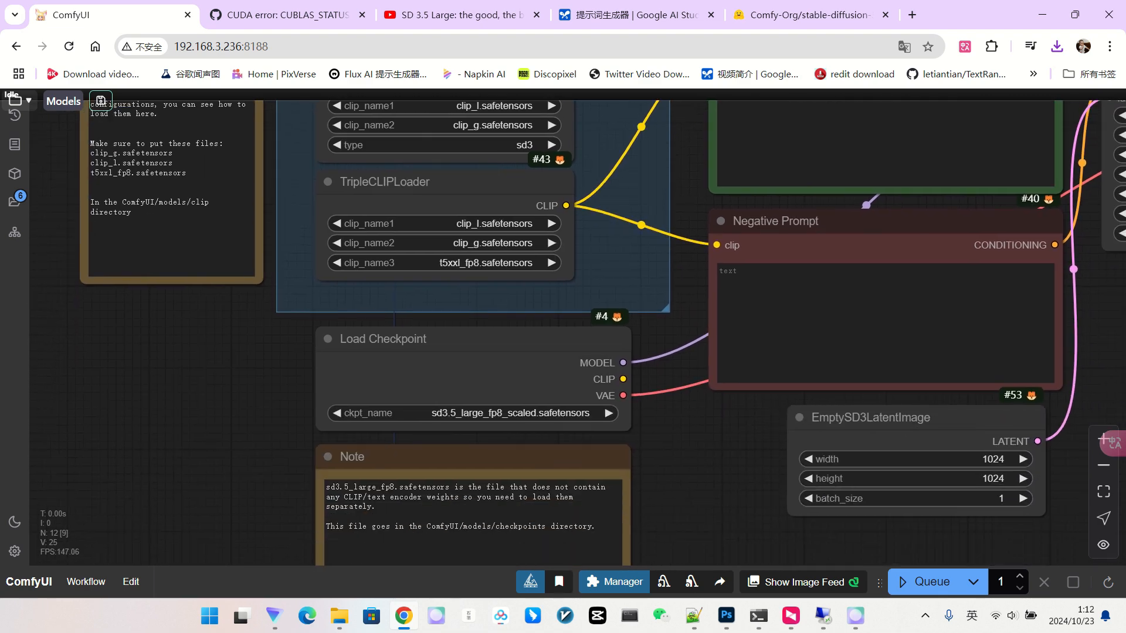
scroll(550, 292, "up", 1)
scroll(507, 220, "up", 3)
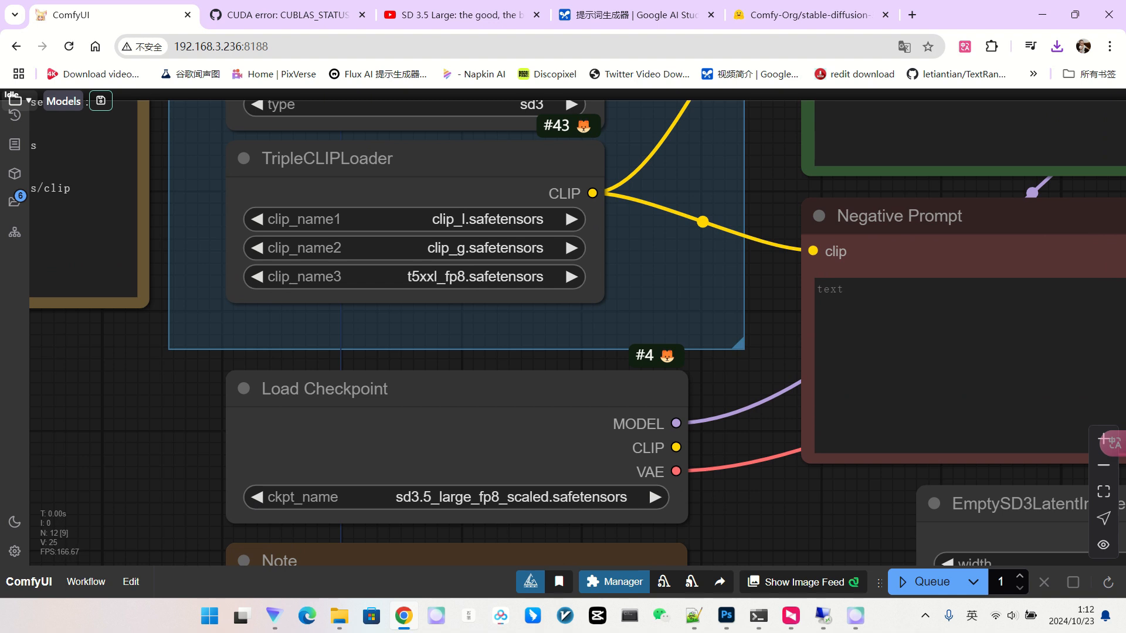
scroll(484, 265, "down", 3)
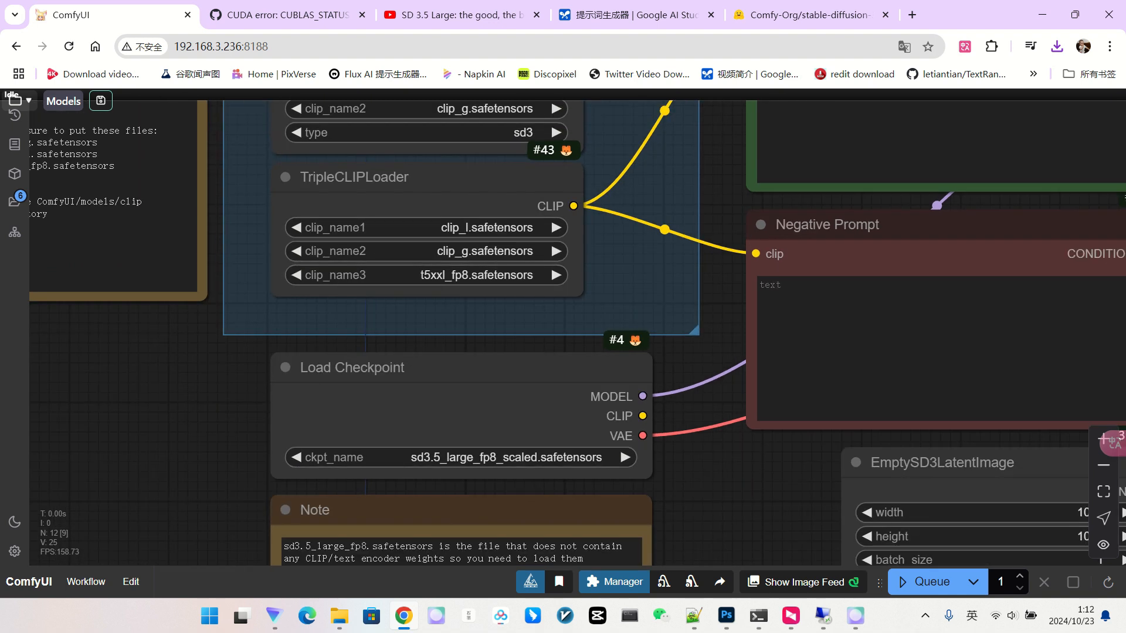
scroll(498, 228, "down", 2)
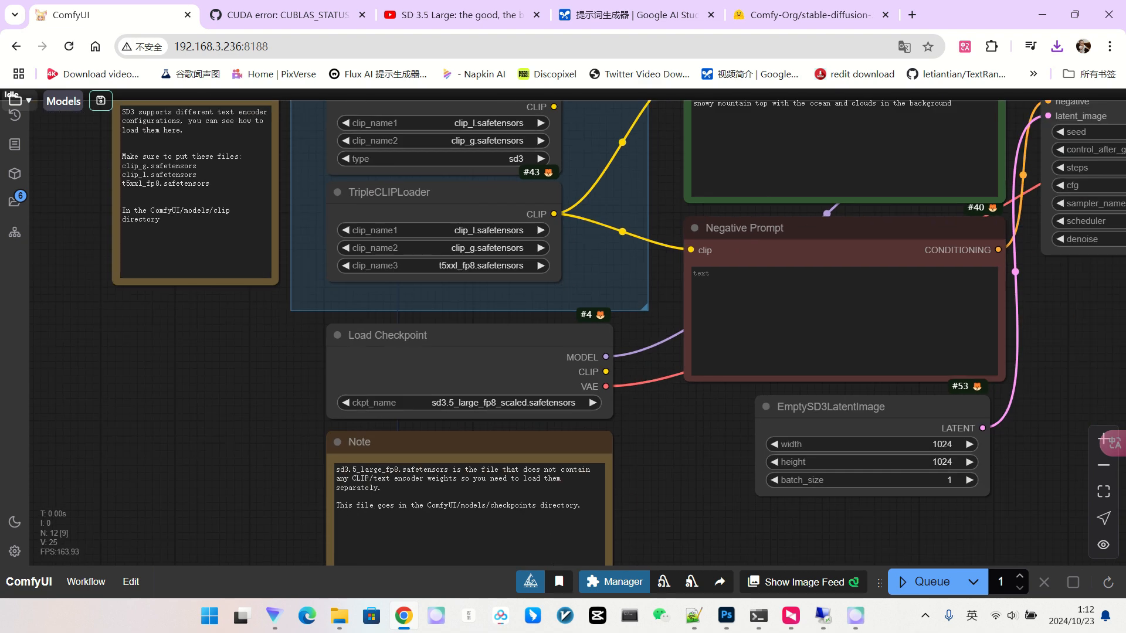
left_click_drag(504, 424, 451, 385)
scroll(451, 377, "up", 3)
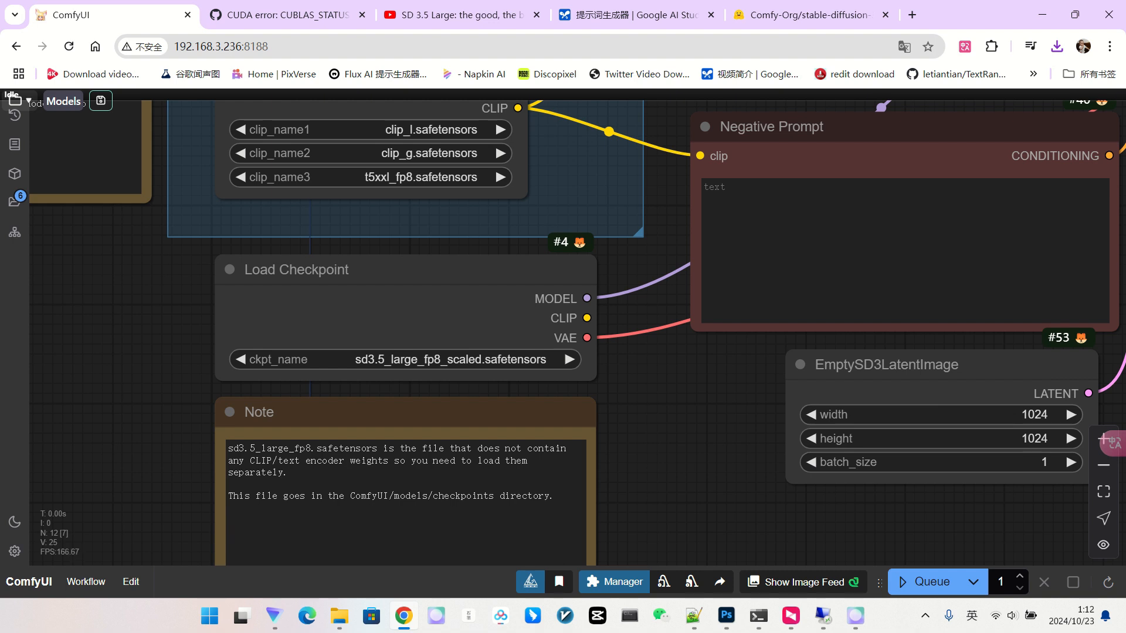
left_click_drag(692, 434, 651, 432)
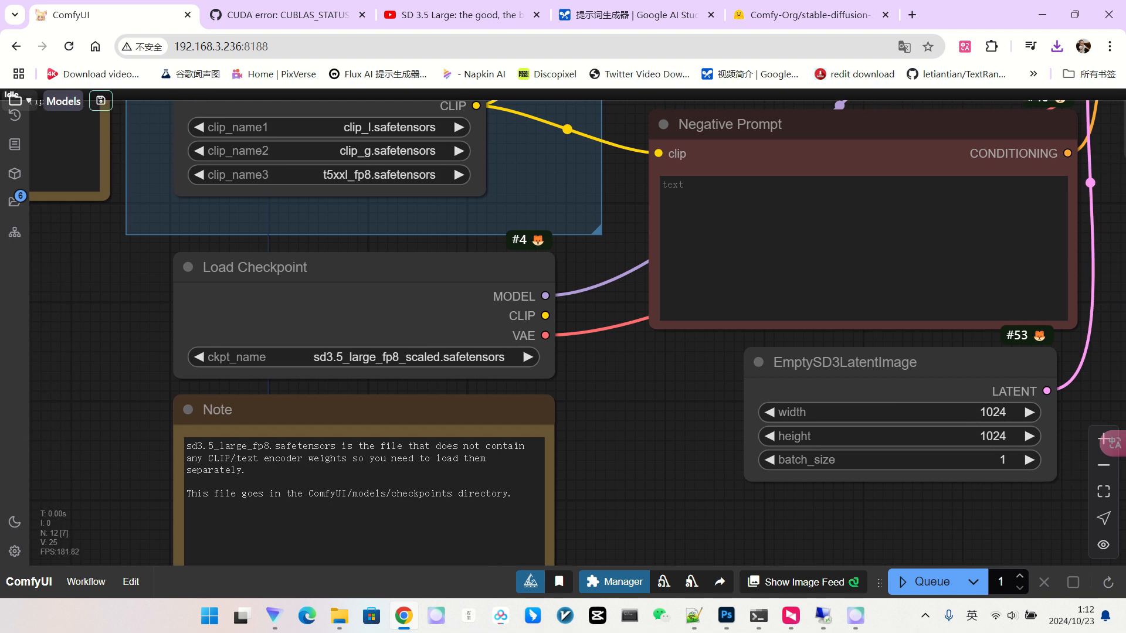
Examine the EmptySD3LatentImage node, the positive and negative prompts, and the KSampler settings
scroll(627, 362, "down", 5)
left_click_drag(626, 362, 406, 446)
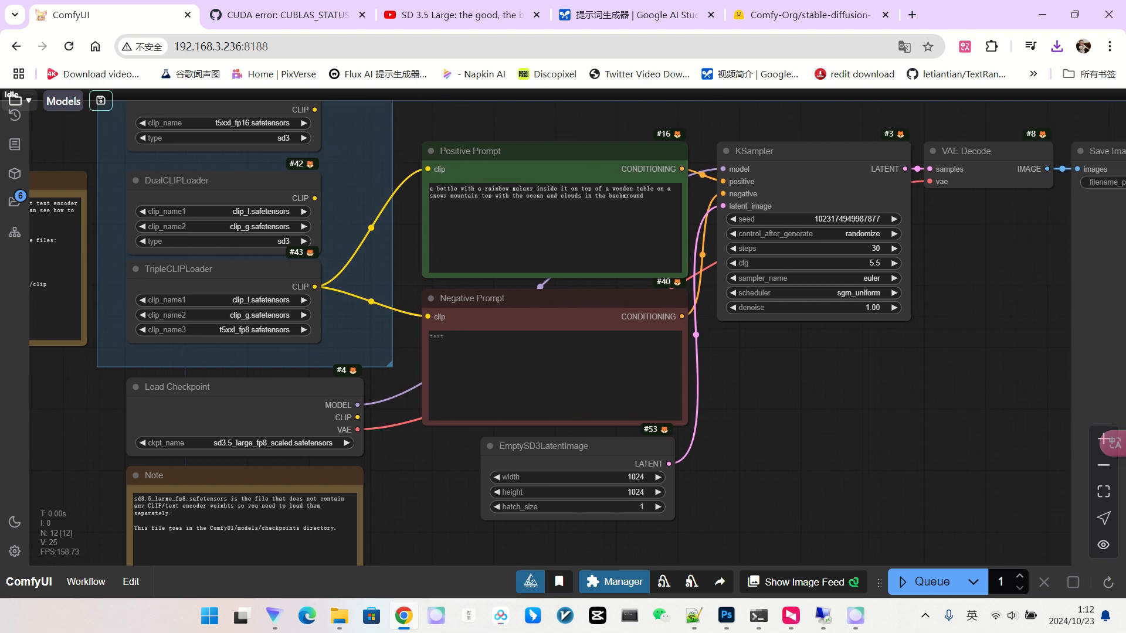
scroll(850, 418, "up", 1)
left_click_drag(850, 417, 873, 404)
left_click(575, 435)
scroll(826, 461, "up", 4)
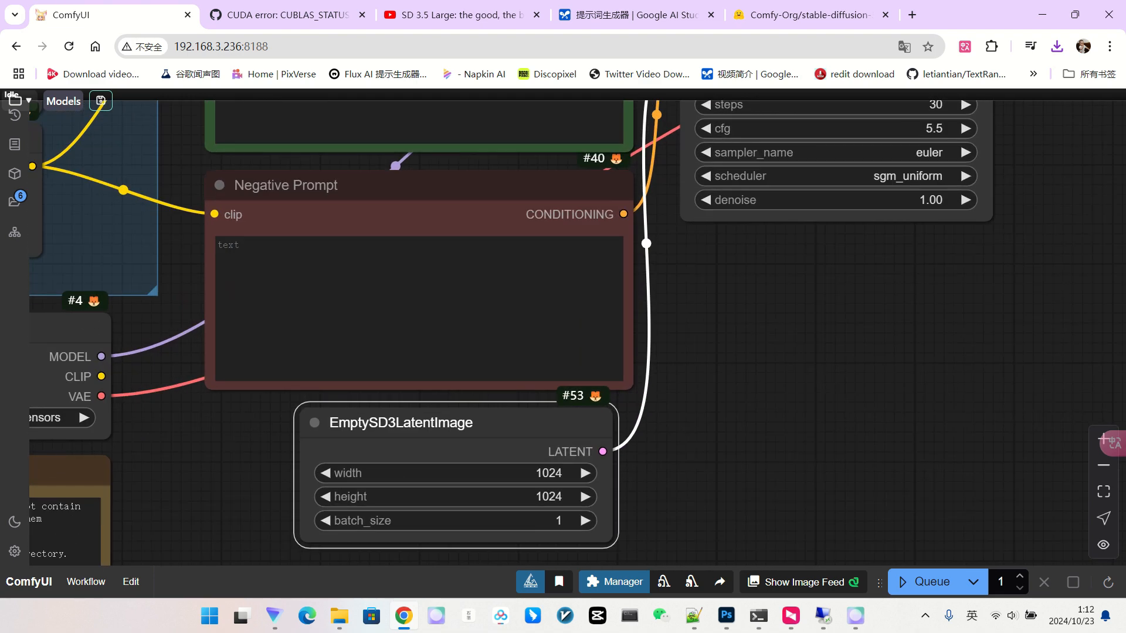
scroll(792, 440, "down", 1)
left_click(775, 440)
scroll(768, 441, "down", 2)
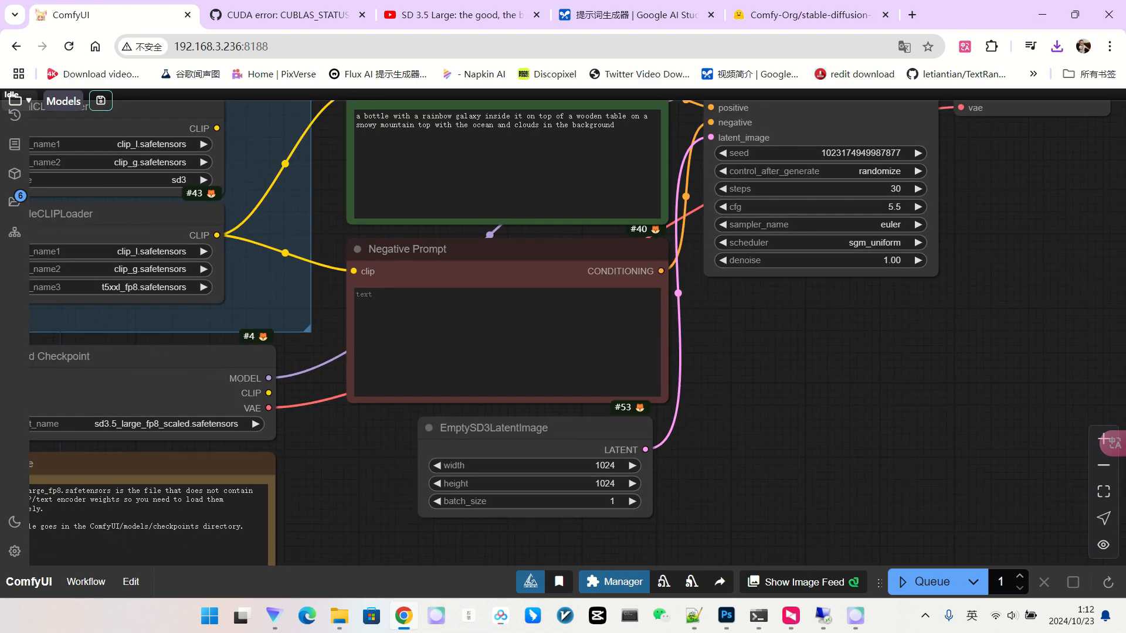
left_click(516, 346)
left_click_drag(509, 140, 504, 204)
left_click(509, 317)
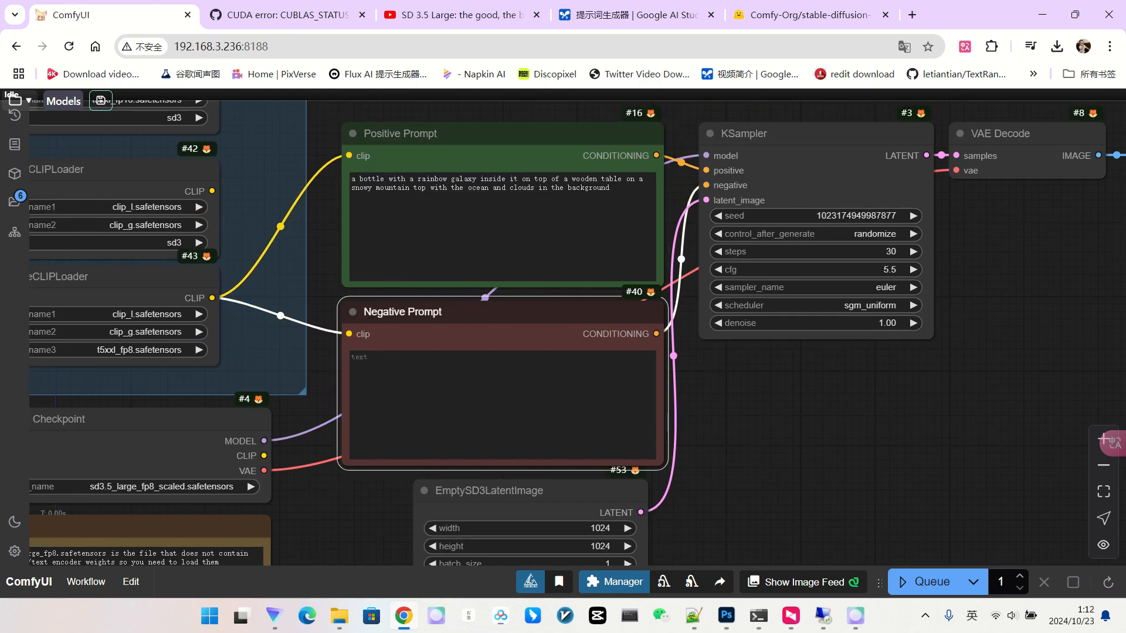
left_click(816, 141)
left_click_drag(712, 413, 851, 398)
scroll(851, 399, "down", 2)
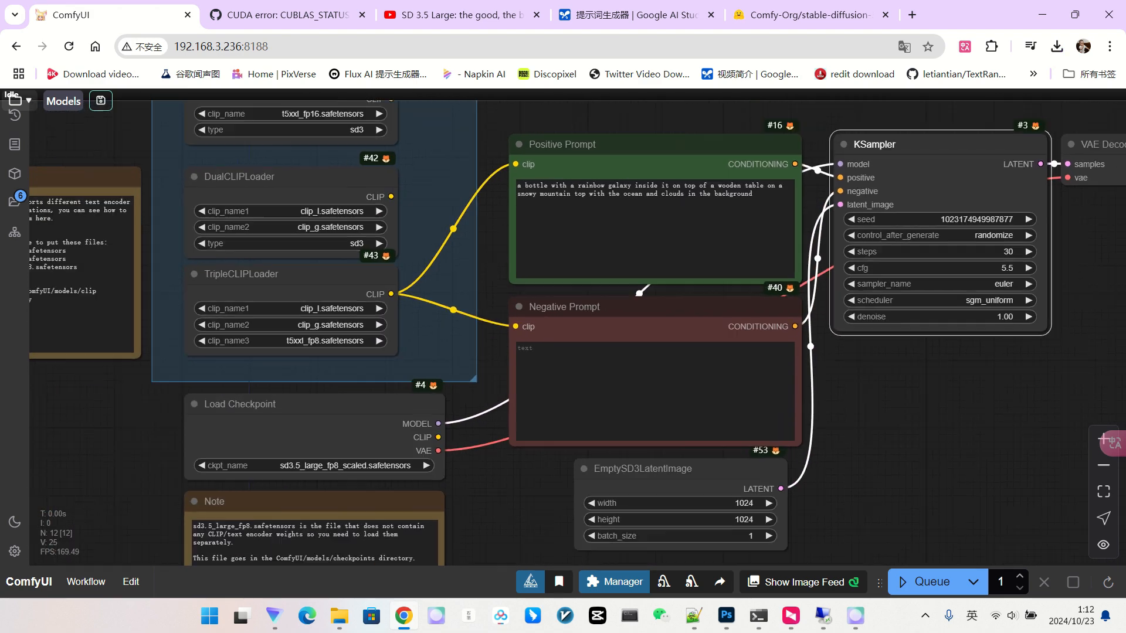
Set the TripleCLIPLoader's three encoders to clip_l.safetensors, clip_g.safetensors and t5xxl_fp8_e4m3fn.safetensors
scroll(254, 319, "up", 4)
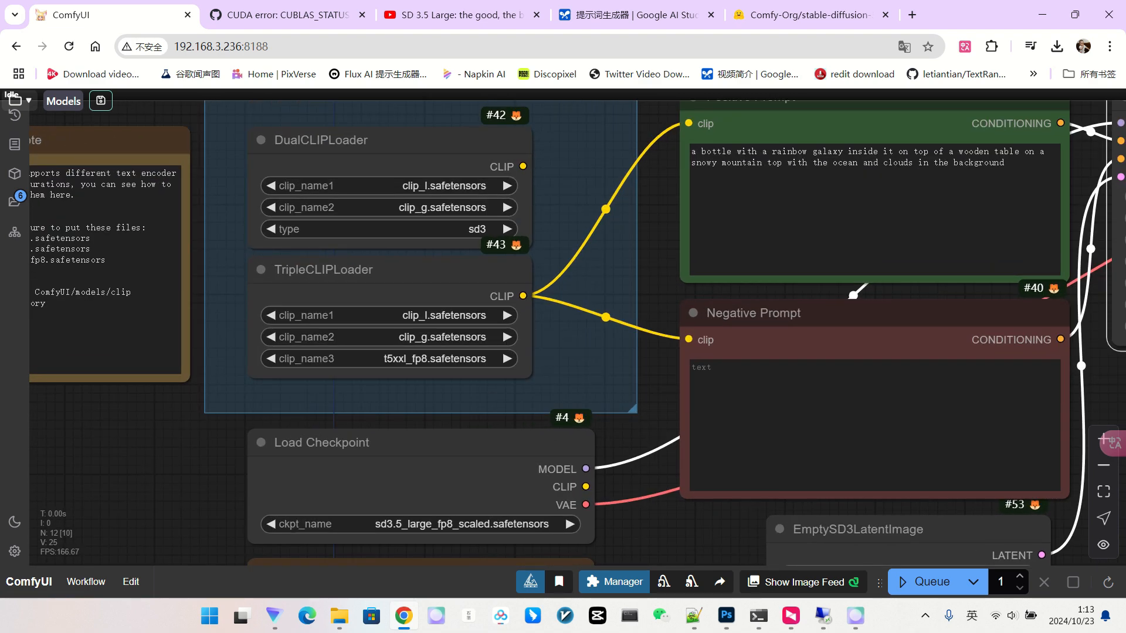
left_click(424, 315)
left_click(462, 418)
left_click(430, 337)
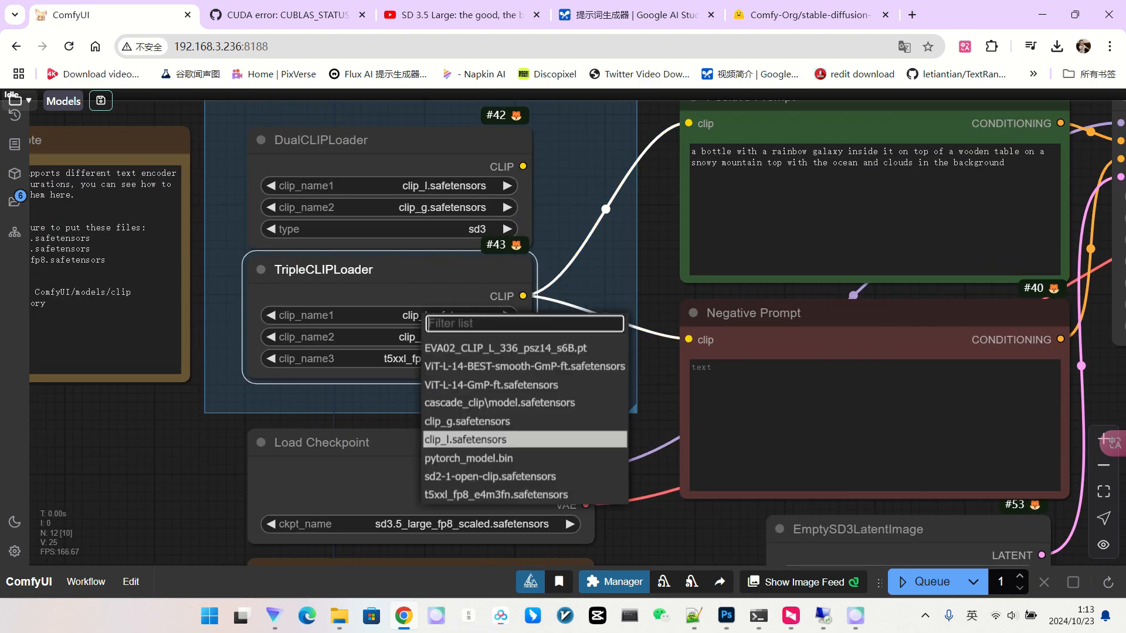
left_click(467, 421)
left_click(411, 358)
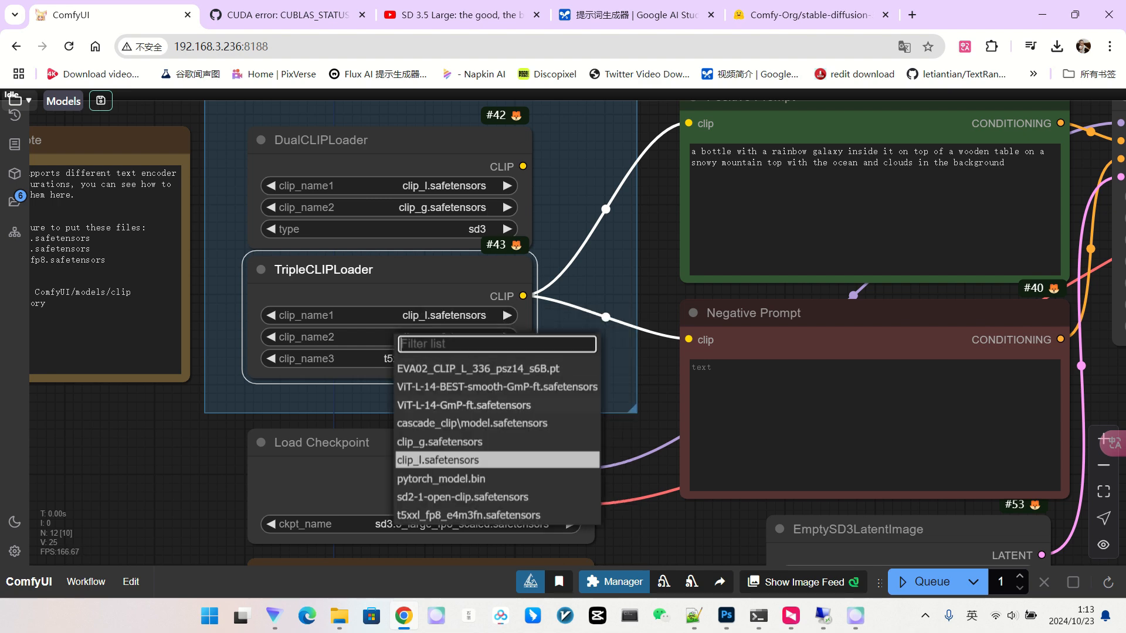
left_click(445, 515)
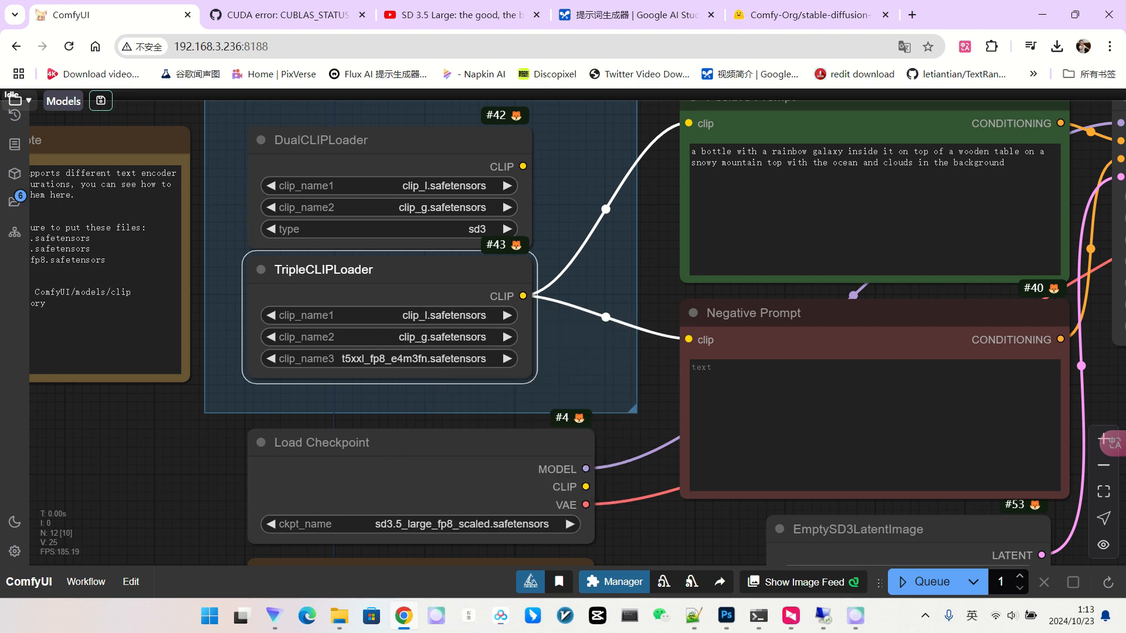
Set the EmptySD3LatentImage width to 1280 and height to 720
scroll(444, 346, "down", 4)
left_click_drag(902, 498, 732, 398)
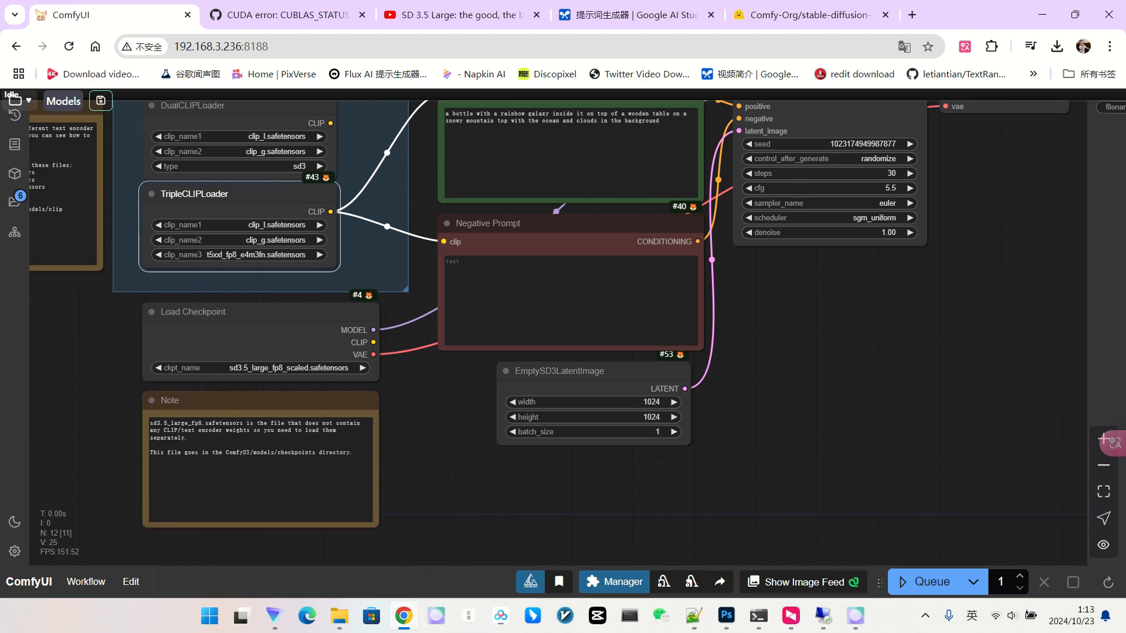
scroll(732, 398, "up", 2)
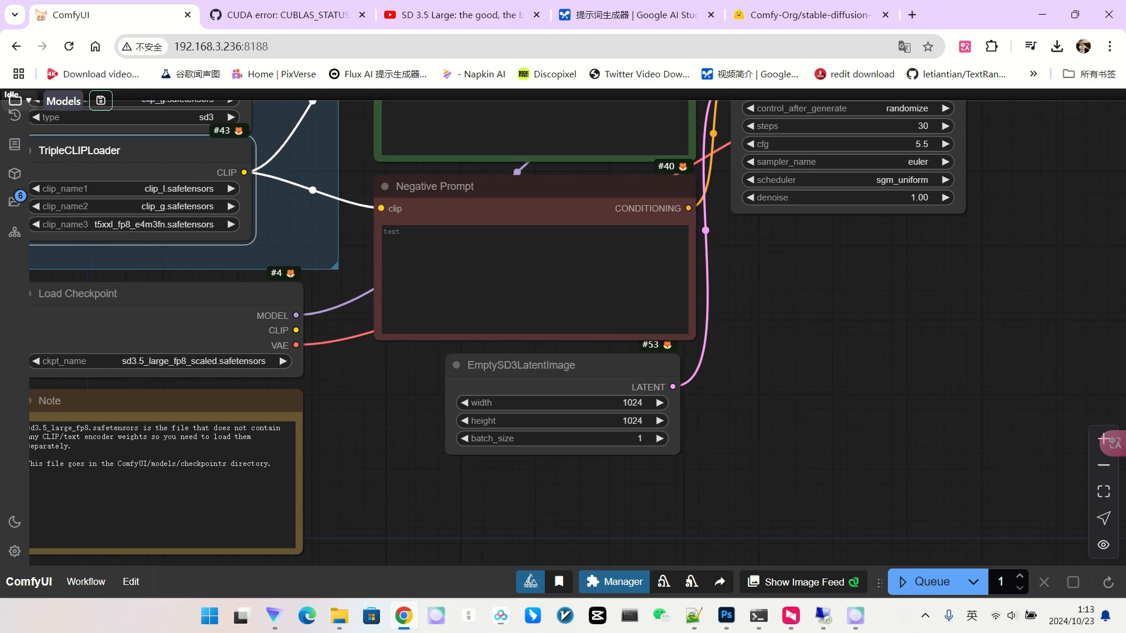
scroll(590, 404, "up", 2)
left_click(591, 402)
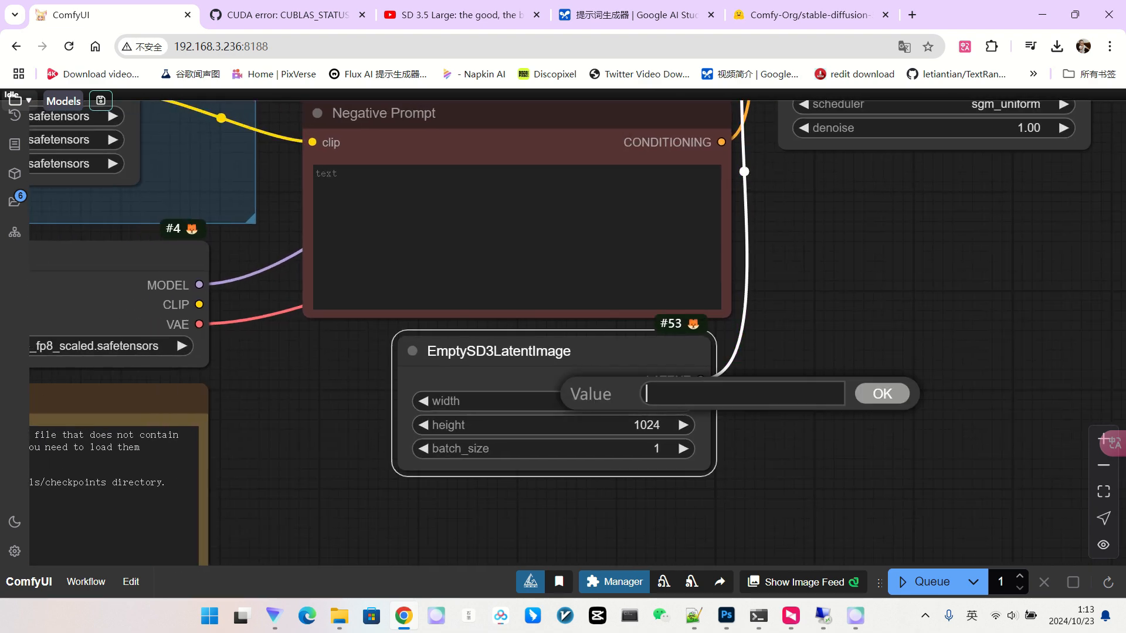
type("1280")
key("Return")
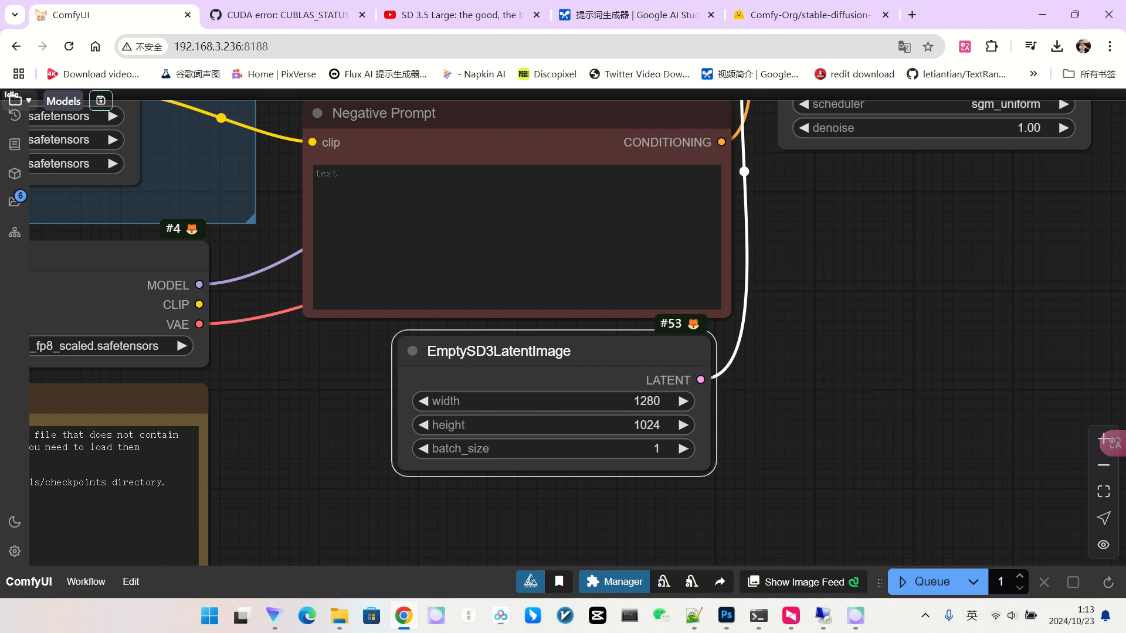
left_click(590, 420)
type("720")
key("Return")
Review the complete workflow from the text encoder loaders through KSampler and VAE Decode to Save Image
scroll(528, 534, "down", 5)
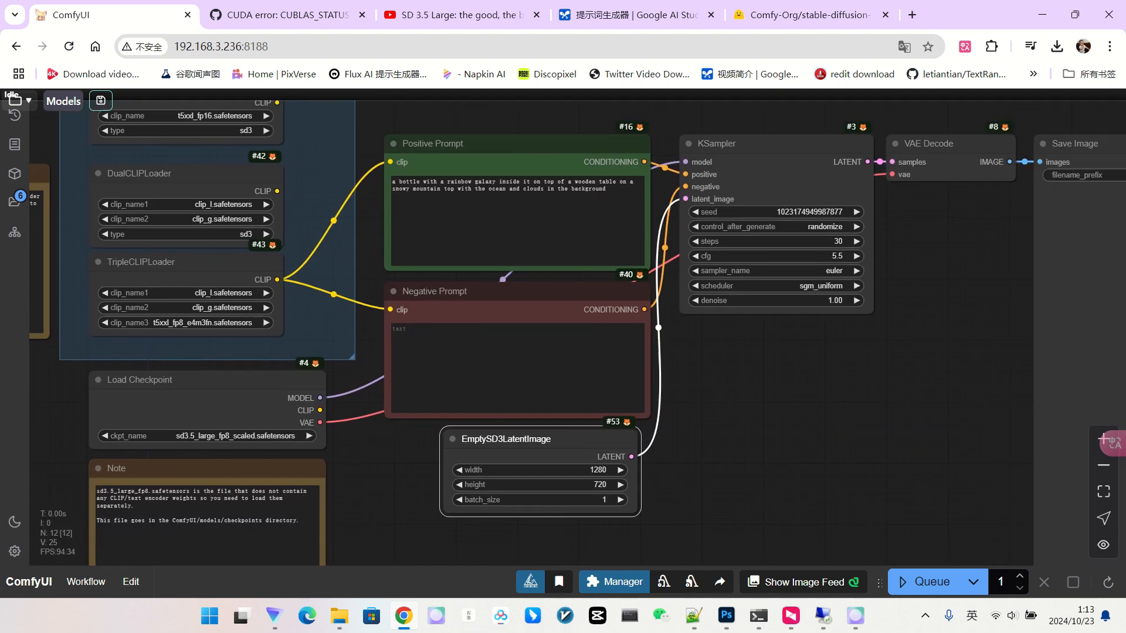
left_click_drag(528, 545, 519, 544)
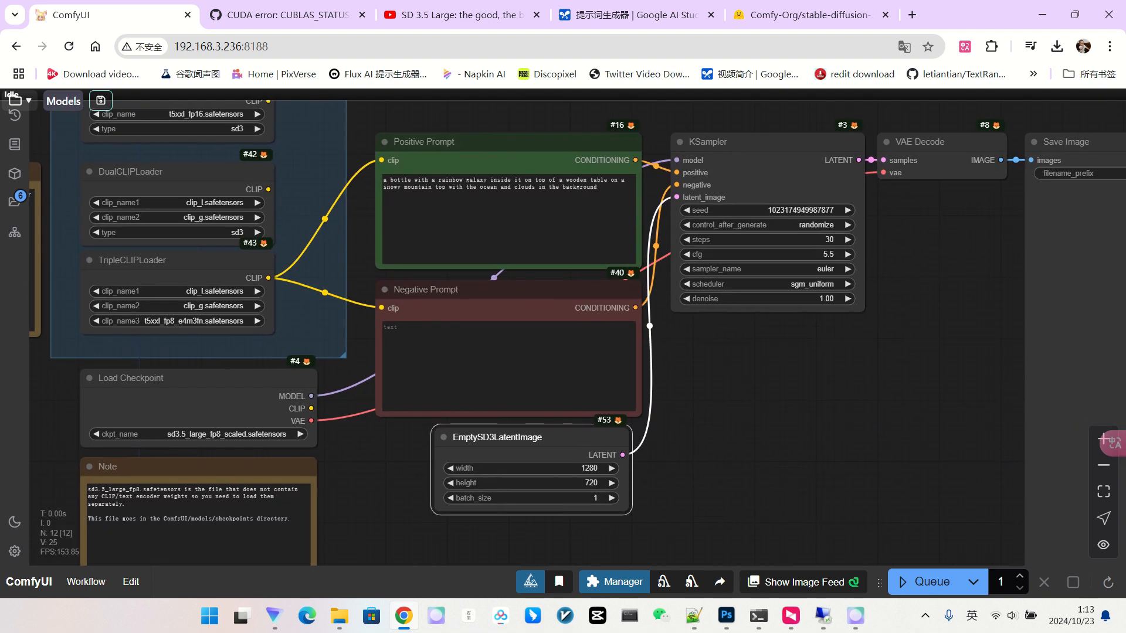
scroll(661, 433, "down", 3)
left_click_drag(661, 433, 603, 428)
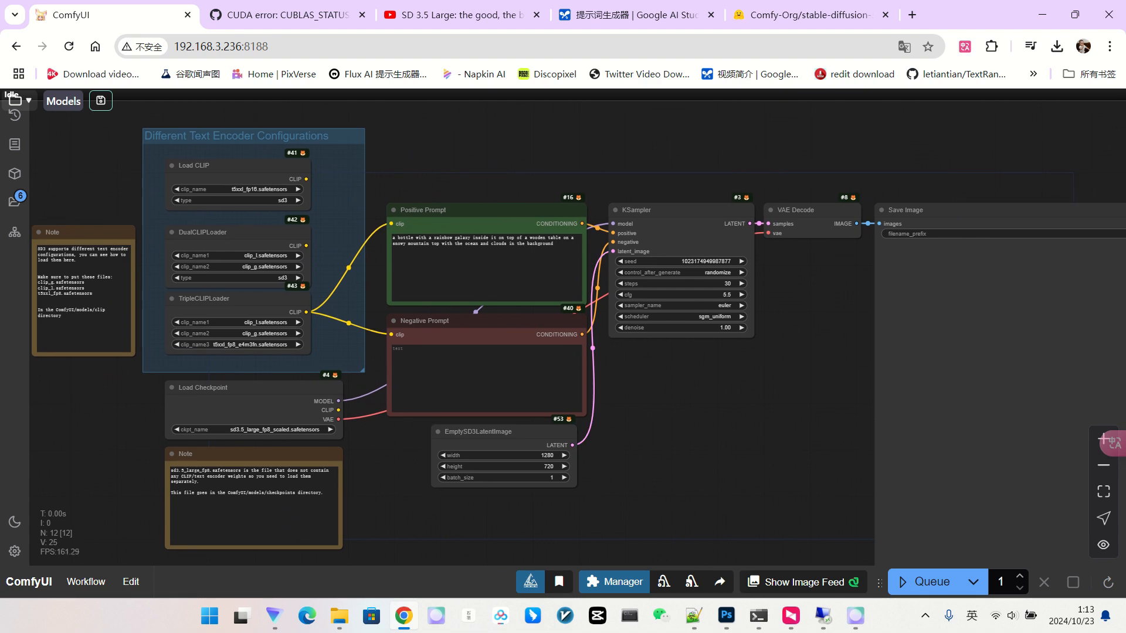
scroll(771, 378, "down", 2)
left_click_drag(771, 388, 670, 331)
scroll(683, 323, "down", 2)
scroll(663, 308, "up", 2)
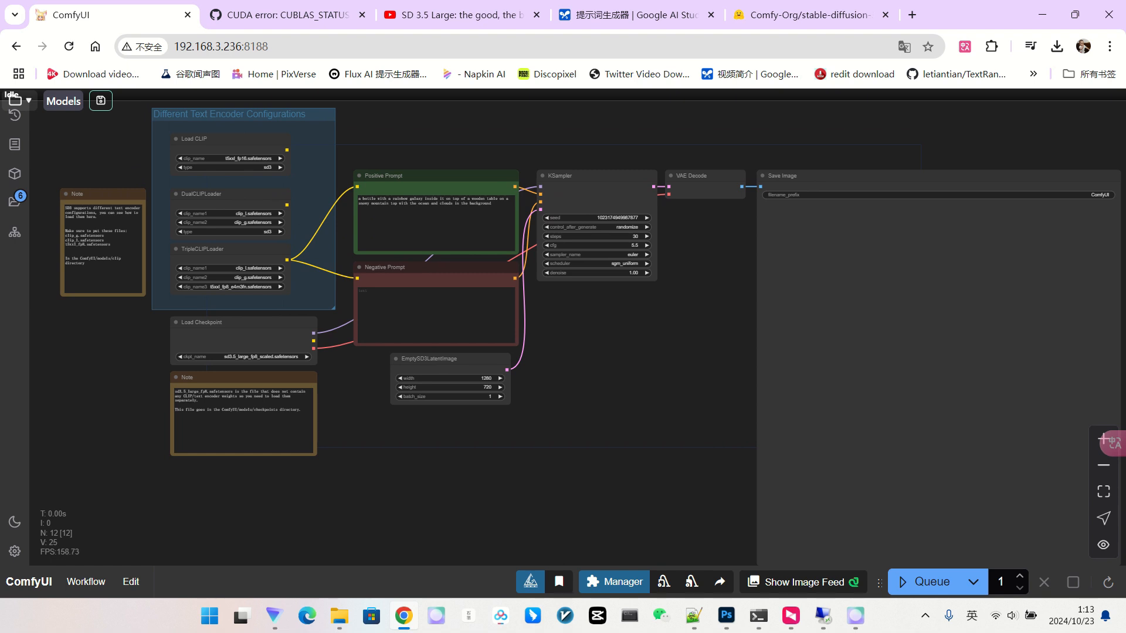
Queue the workflow with the rainbow-galaxy bottle prompt and follow the sampling progress through KSampler
left_click(923, 582)
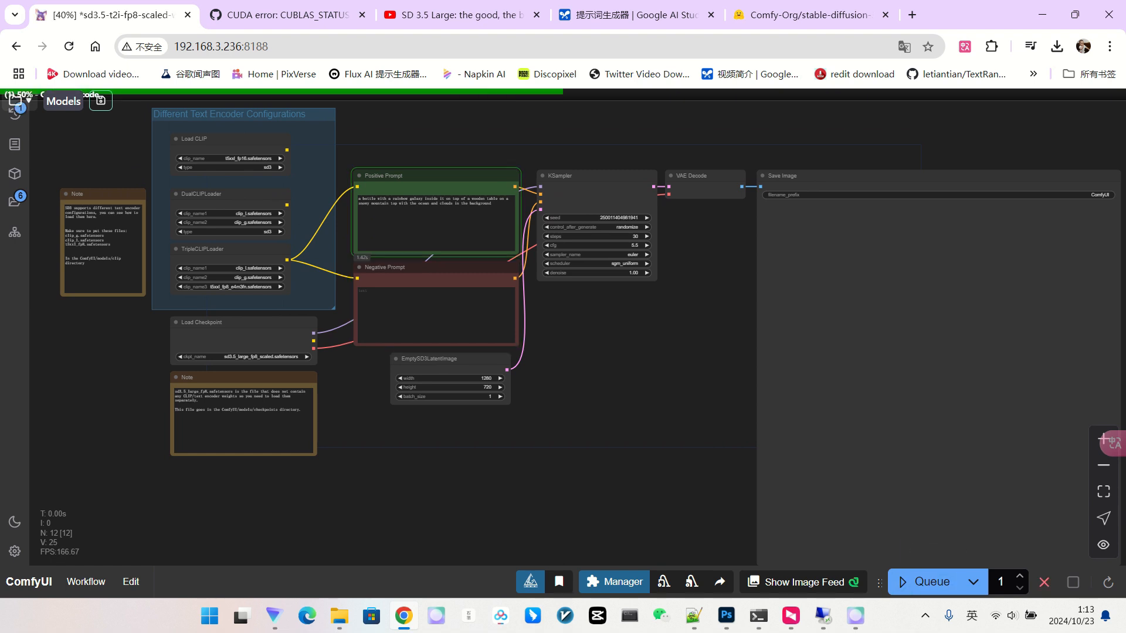
left_click_drag(733, 334, 671, 381)
scroll(671, 381, "up", 2)
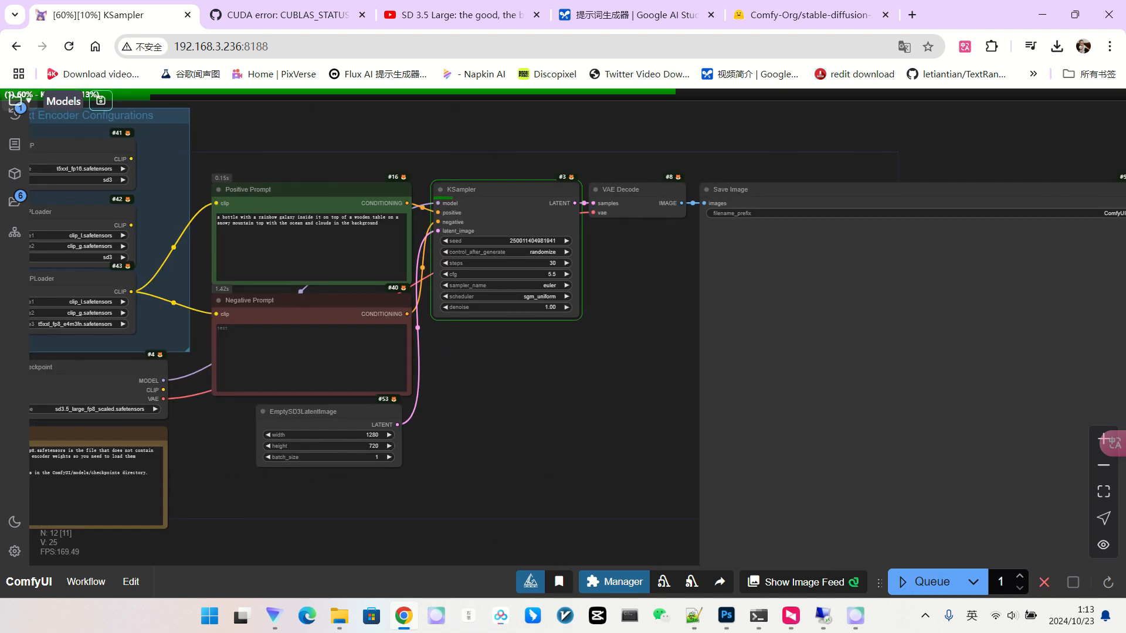
scroll(657, 263, "up", 2)
scroll(658, 262, "down", 1)
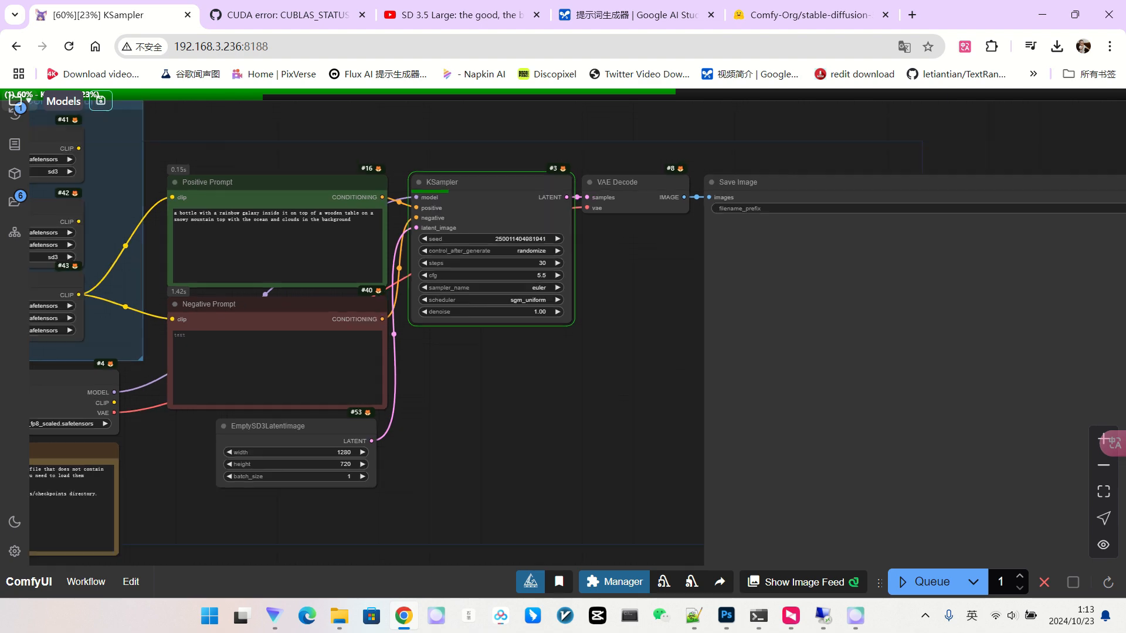
scroll(658, 263, "down", 1)
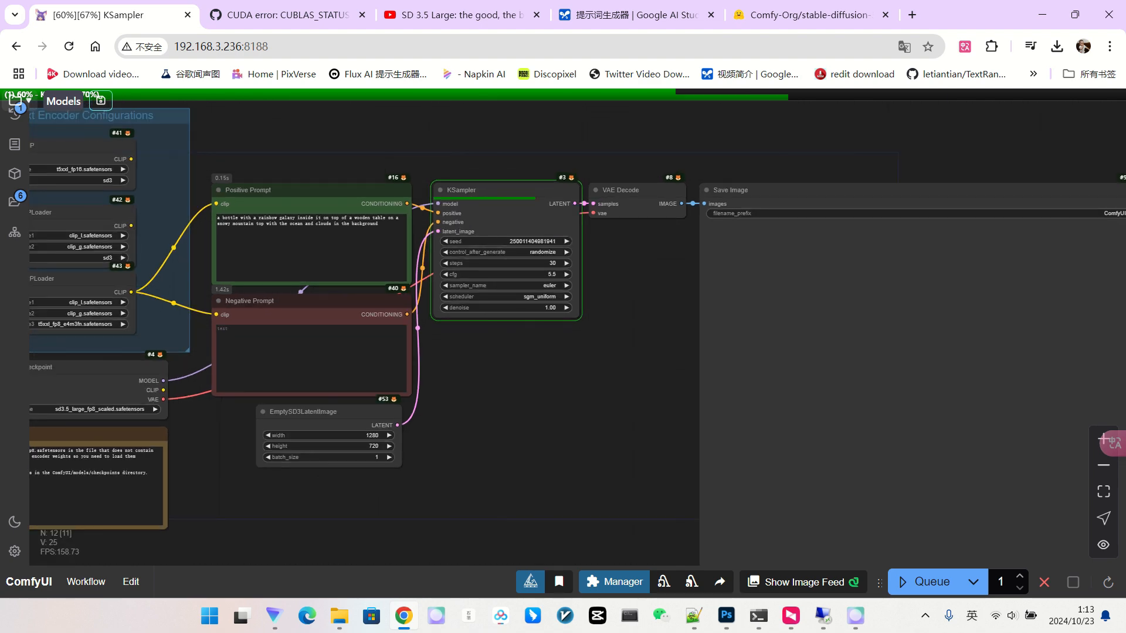
scroll(657, 263, "down", 1)
Examine the generated bottle image in the Save Image node up close and alongside the whole workflow
left_click_drag(658, 263, 428, 143)
scroll(429, 143, "up", 2)
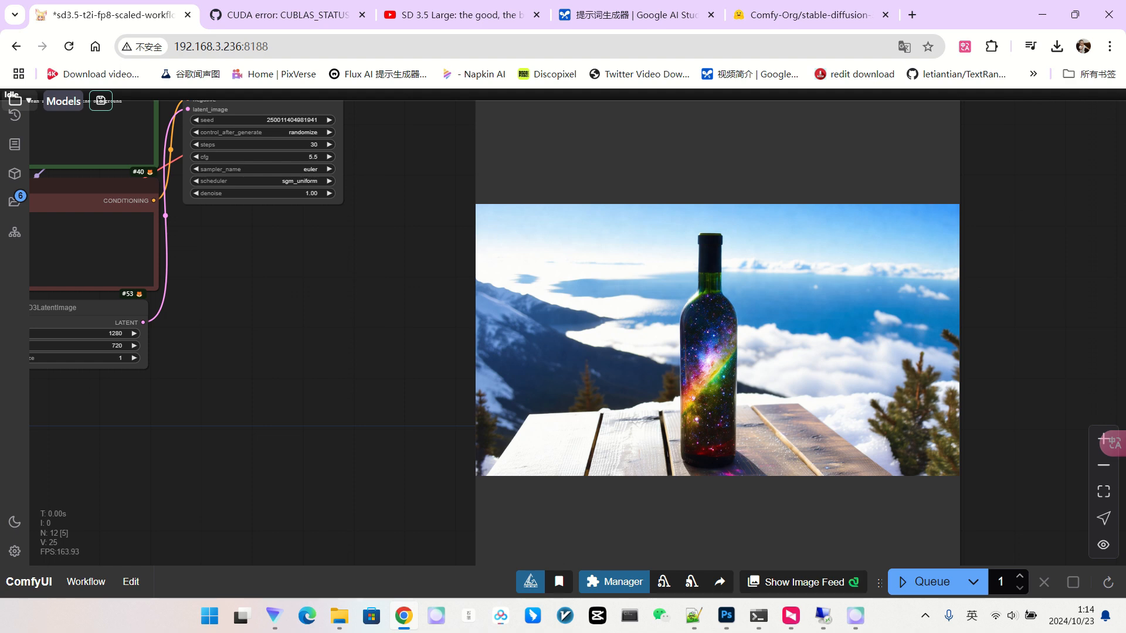
scroll(814, 296, "down", 2)
scroll(805, 354, "up", 3)
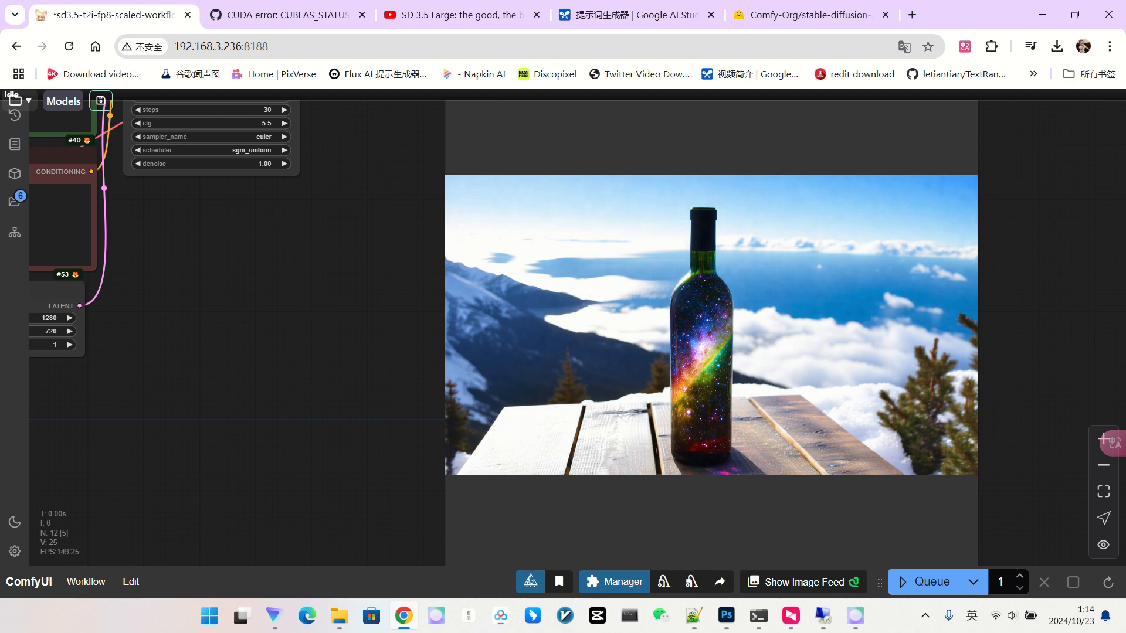
scroll(740, 299, "down", 5)
left_click_drag(498, 305, 659, 362)
scroll(613, 368, "up", 2)
scroll(613, 368, "down", 2)
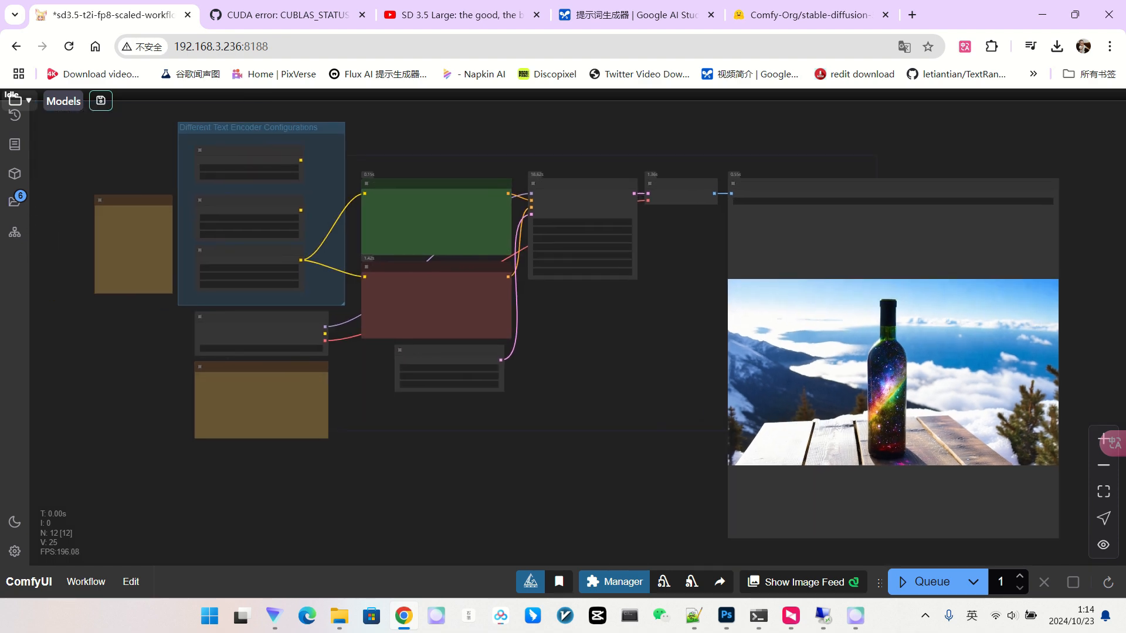
Switch to Google AI Studio and copy the generated prompt describing the young woman leaning against a weathered stone wall
left_click(633, 15)
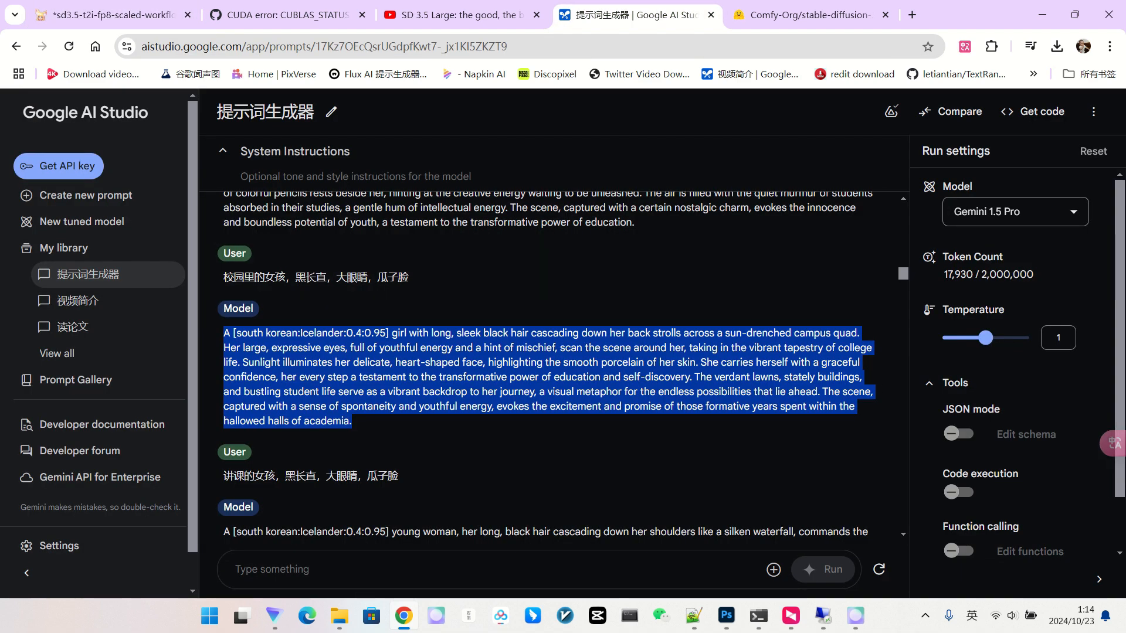
scroll(549, 367, "down", 1)
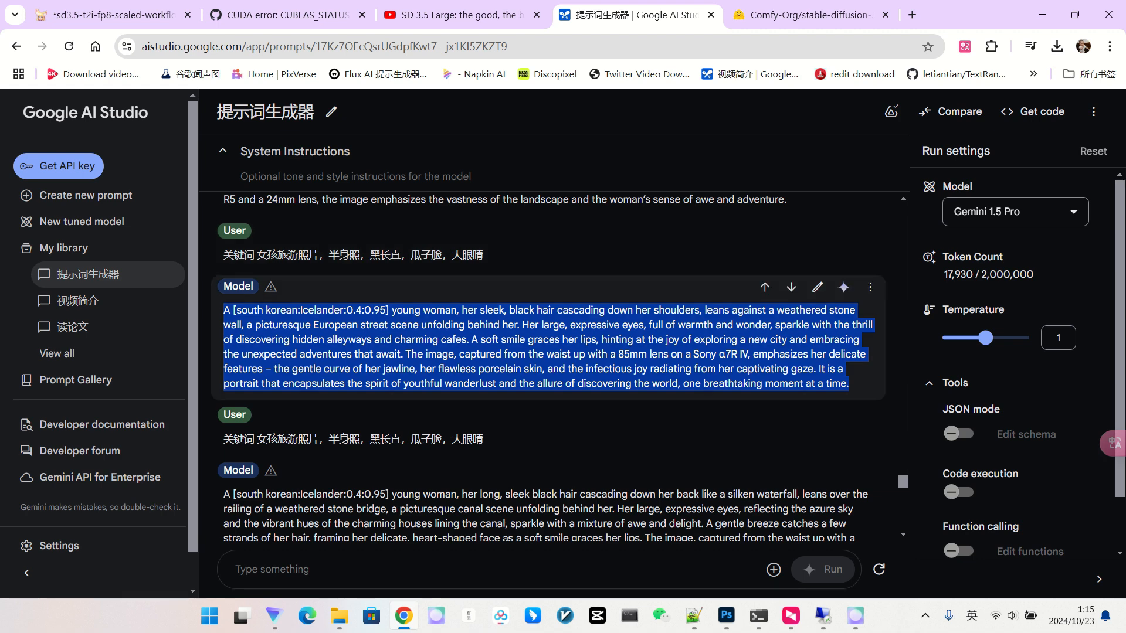
right_click(375, 324)
left_click(398, 339)
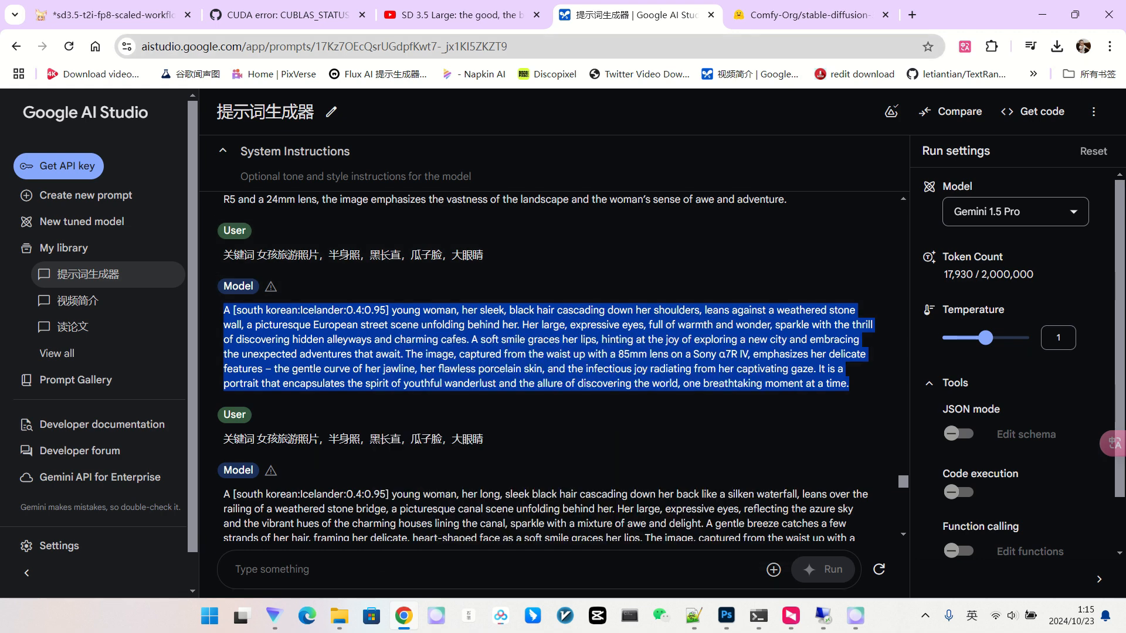
Return to ComfyUI, replace the Positive Prompt text with the copied stone-wall portrait prompt, and queue the generation
left_click(111, 15)
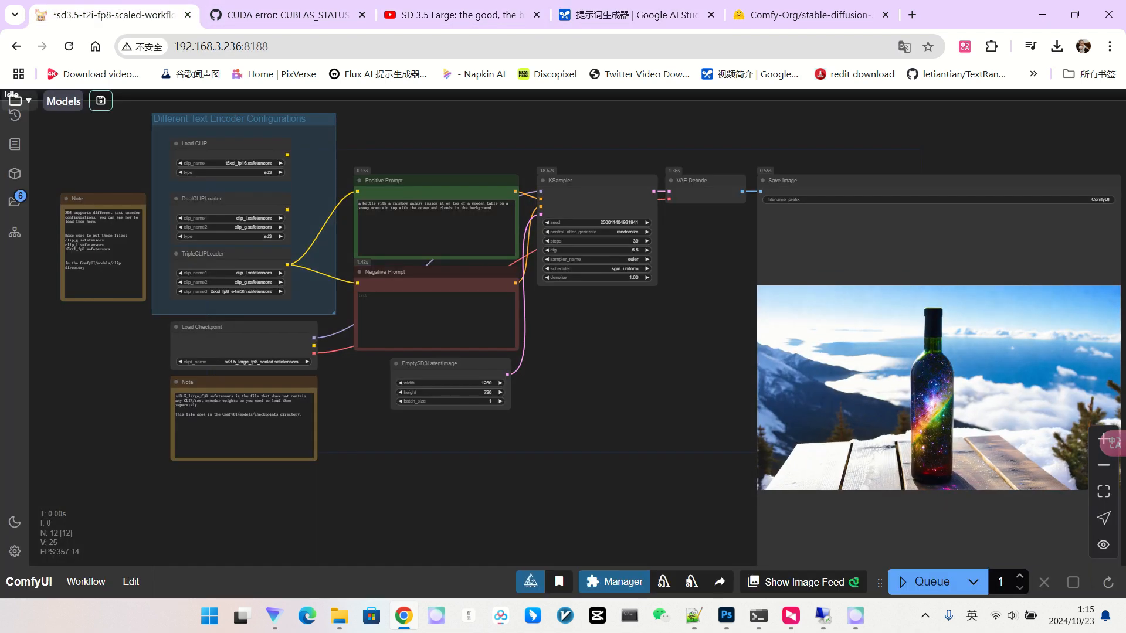
scroll(436, 206, "up", 3)
left_click(435, 223)
key("ctrl+a")
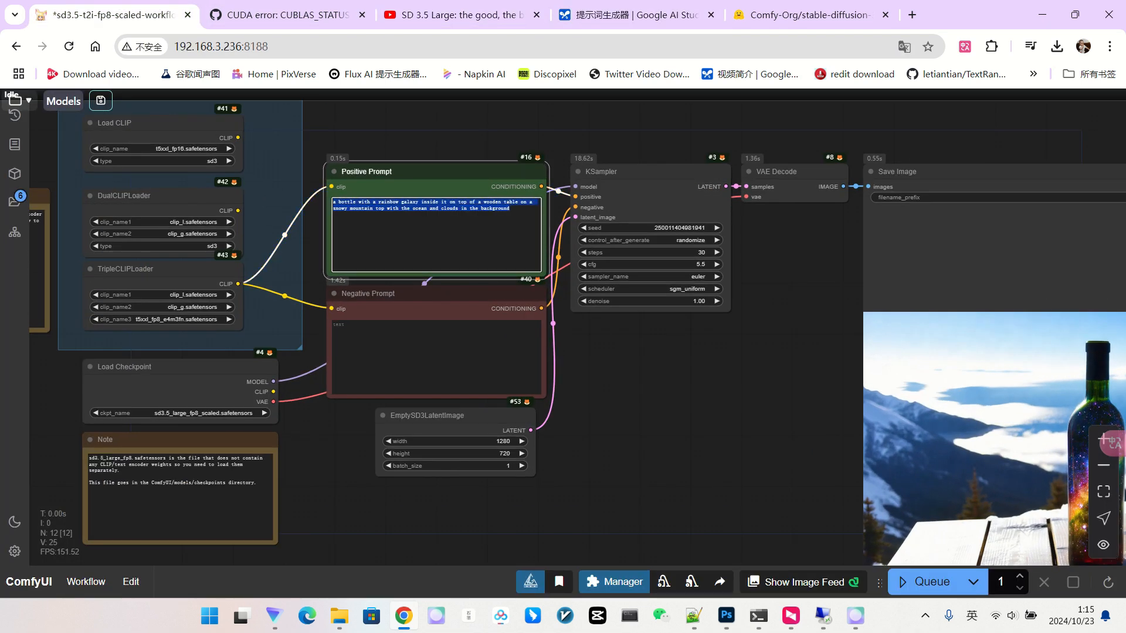
key("ctrl+v")
scroll(198, 141, "down", 2)
key("ctrl+Return")
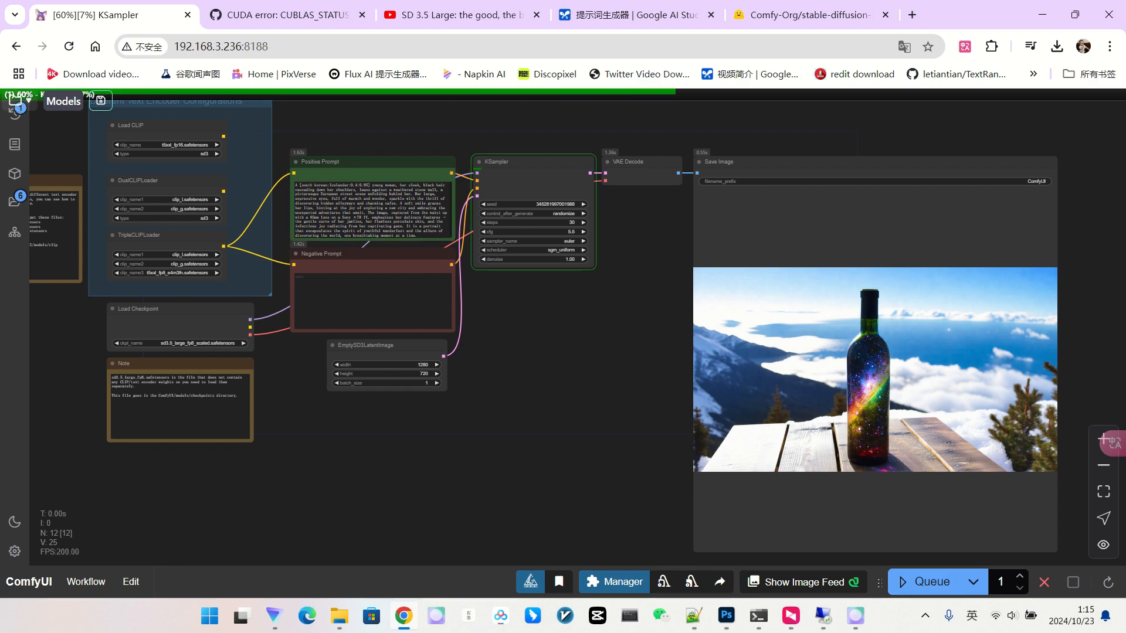
Set KSampler's control_after_generate to fixed and queue another generation of the stone-wall portrait
left_click_drag(657, 325, 677, 346)
scroll(661, 344, "up", 3)
scroll(971, 380, "down", 2)
scroll(613, 262, "up", 3)
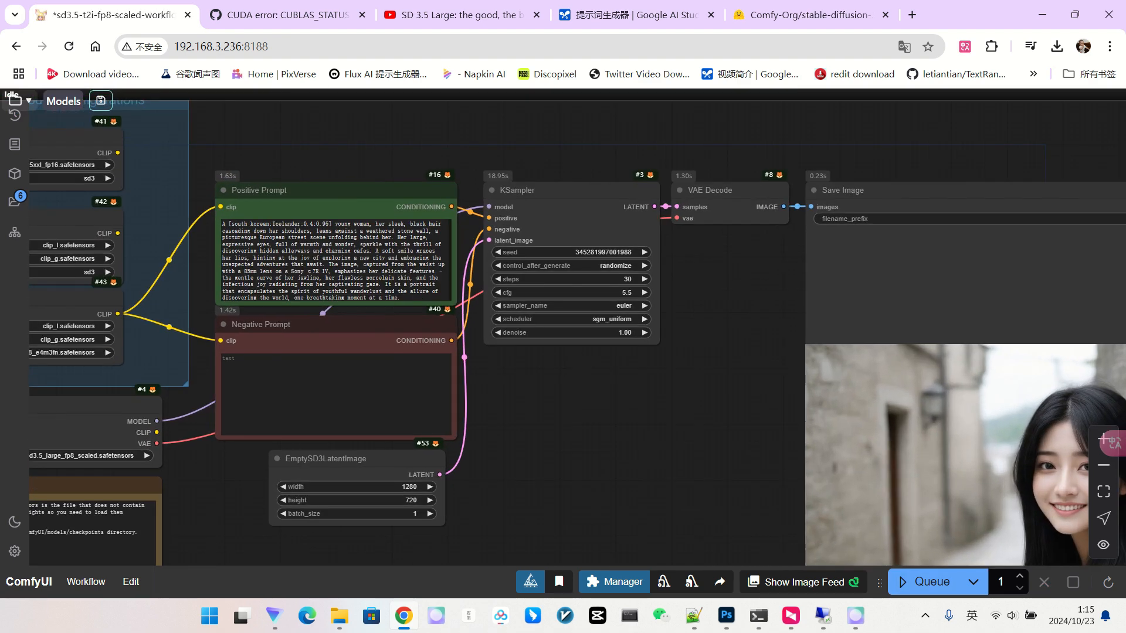
left_click(618, 266)
left_click(623, 268)
scroll(703, 382, "down", 4)
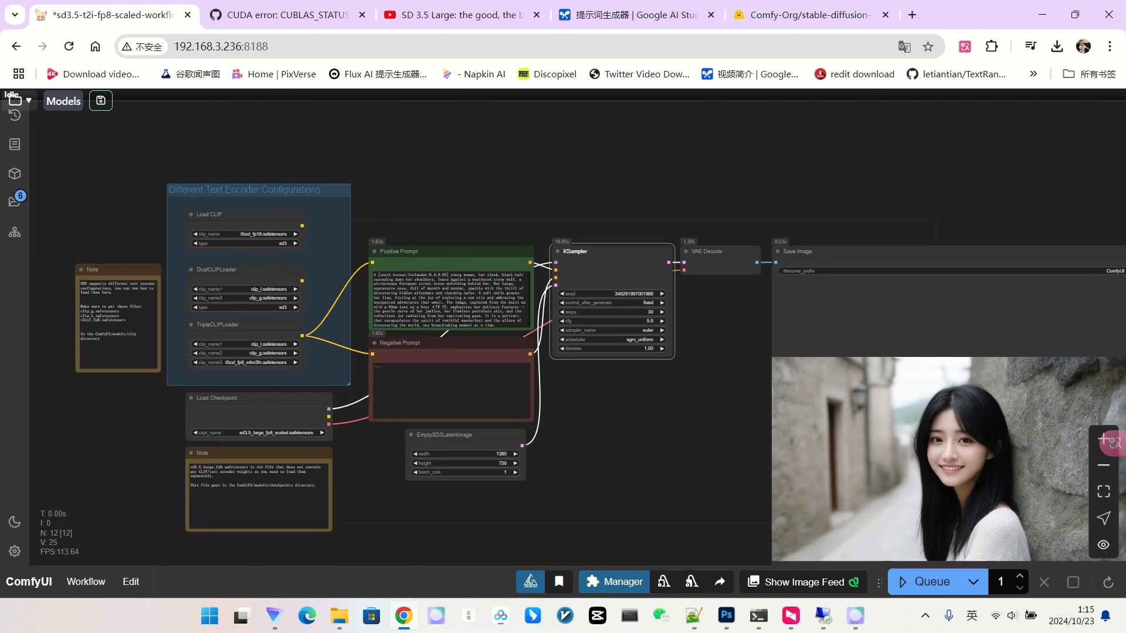
left_click_drag(704, 382, 657, 283)
left_click(932, 582)
scroll(681, 140, "up", 1)
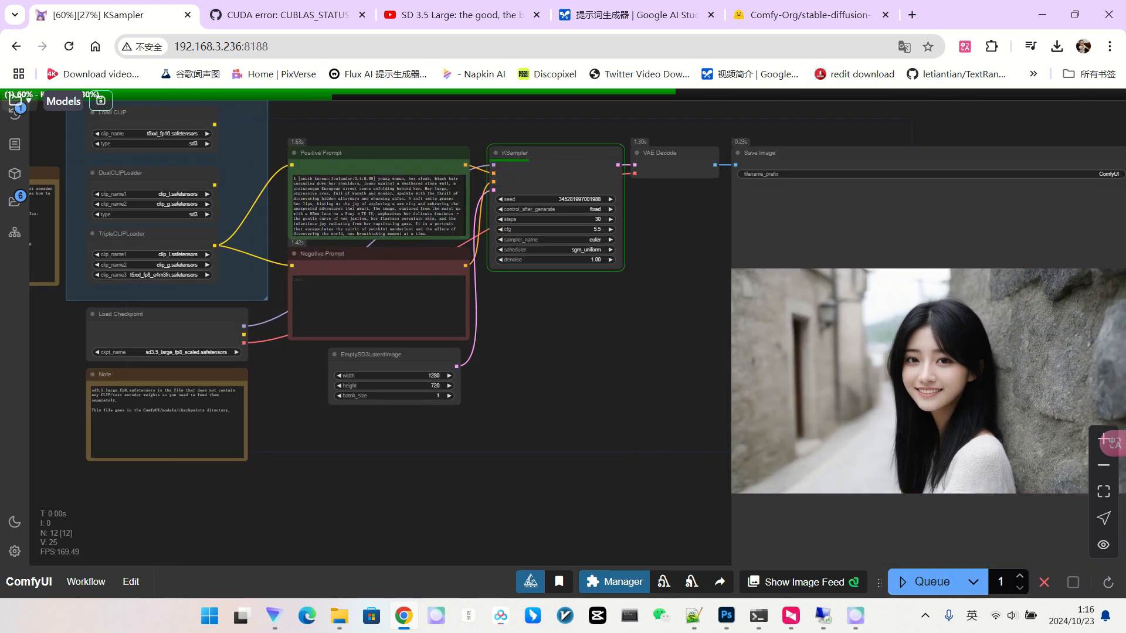
Inspect the newly generated stone-wall portrait for facial, hair and background detail, viewing it close up and beside its prompt
left_click_drag(869, 370, 713, 328)
scroll(713, 328, "up", 6)
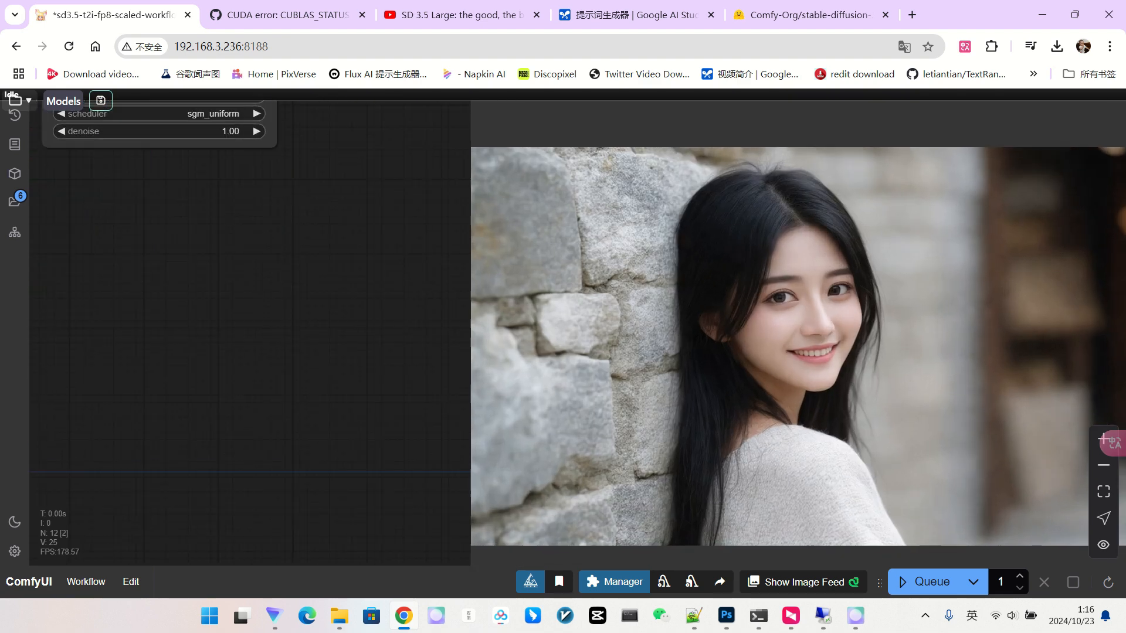
scroll(713, 328, "down", 1)
scroll(646, 332, "down", 3)
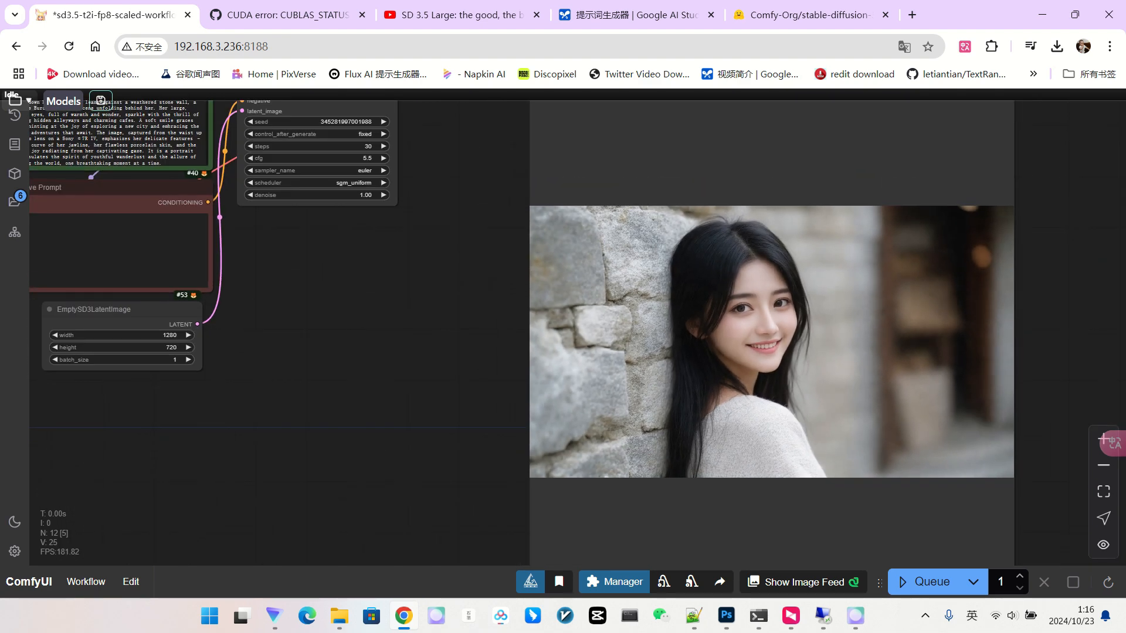
scroll(844, 328, "up", 5)
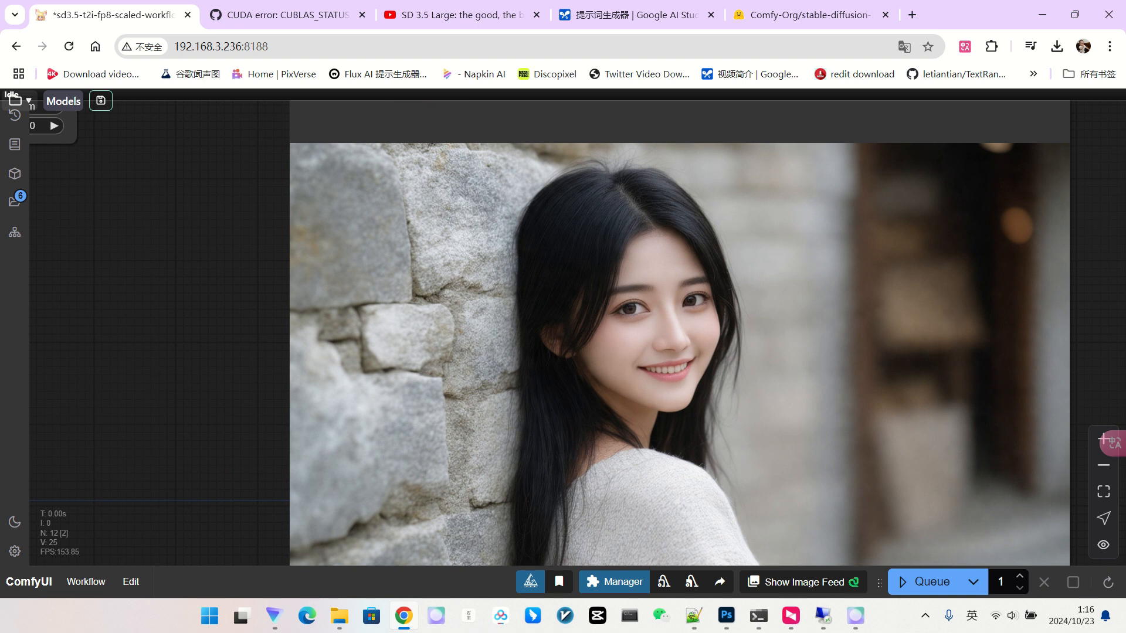
scroll(515, 306, "down", 4)
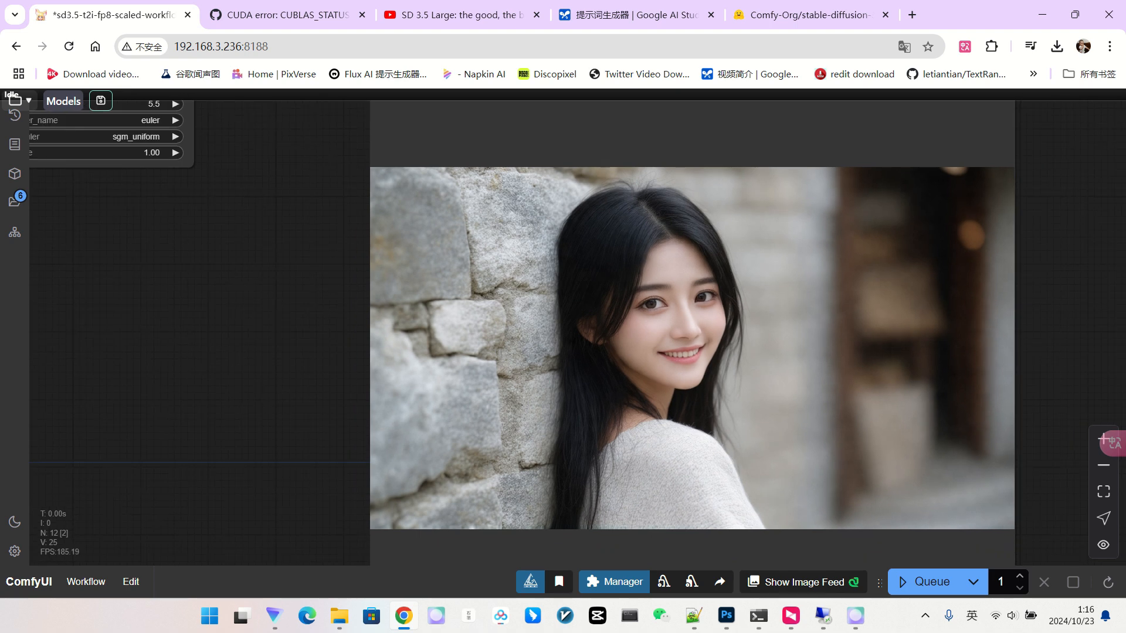
left_click_drag(308, 347, 604, 375)
scroll(550, 352, "down", 2)
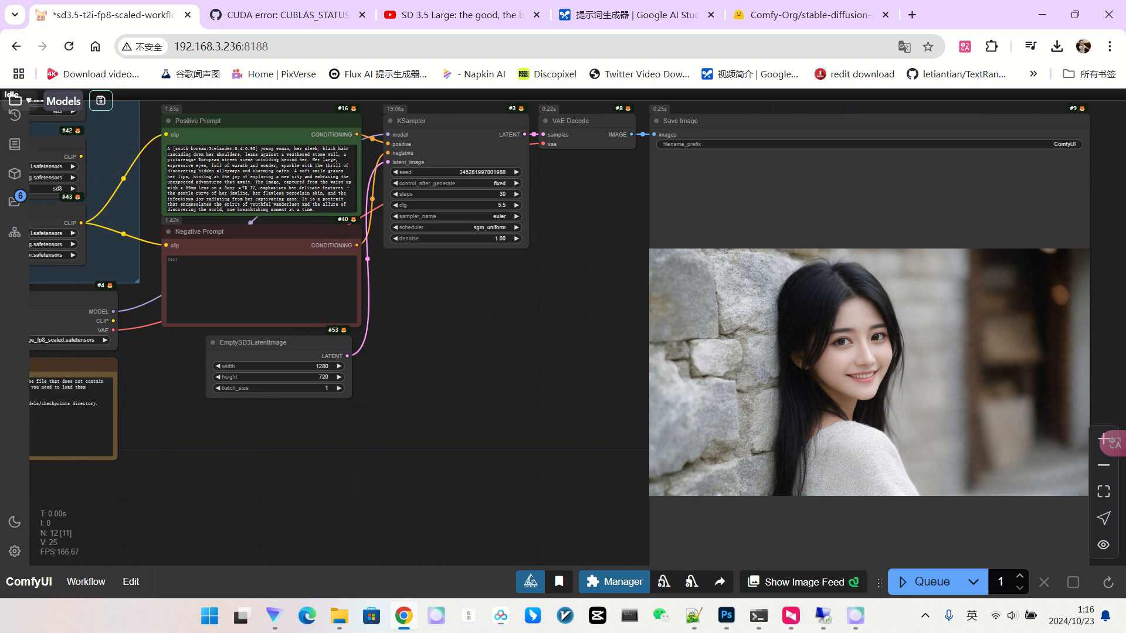
scroll(955, 356, "up", 2)
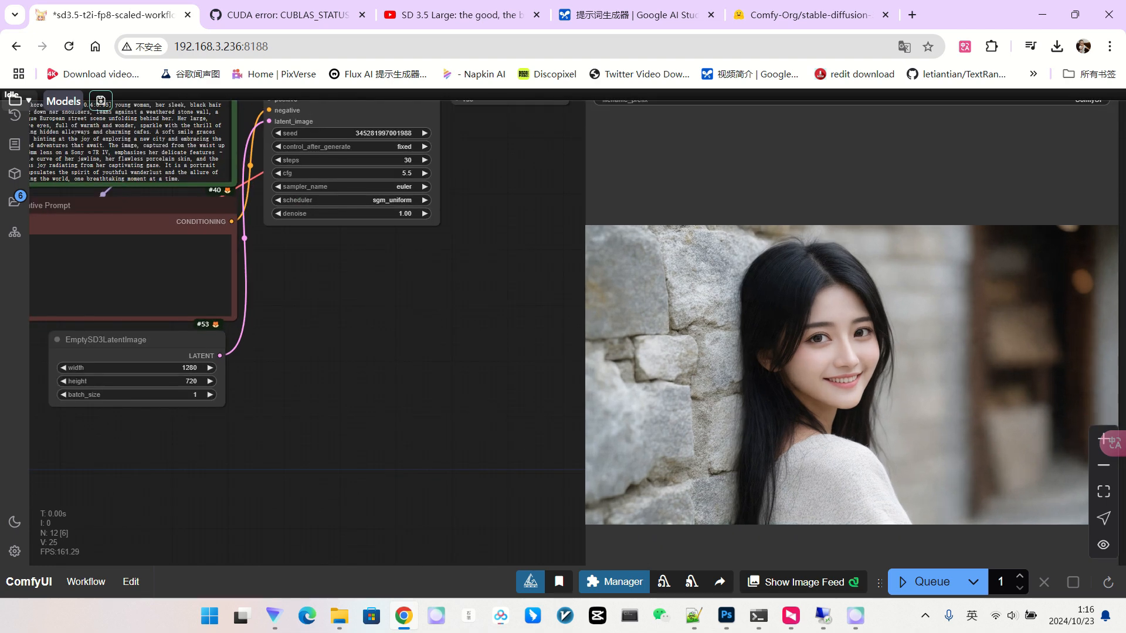
scroll(842, 320, "down", 1)
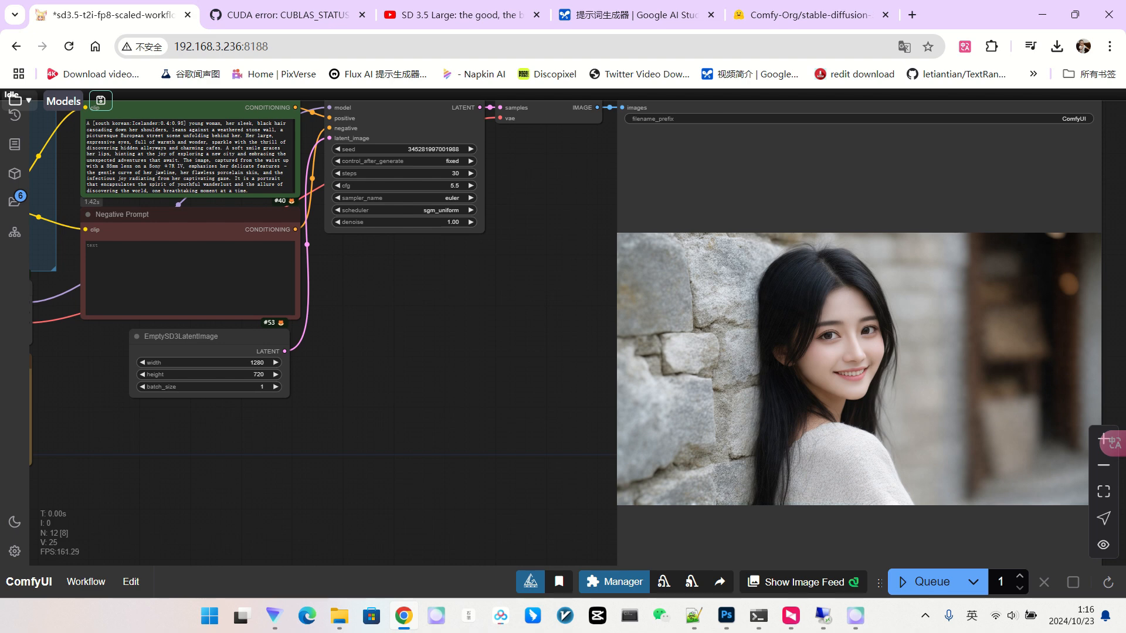
scroll(508, 356, "down", 2)
left_click_drag(508, 356, 420, 343)
scroll(770, 385, "up", 3)
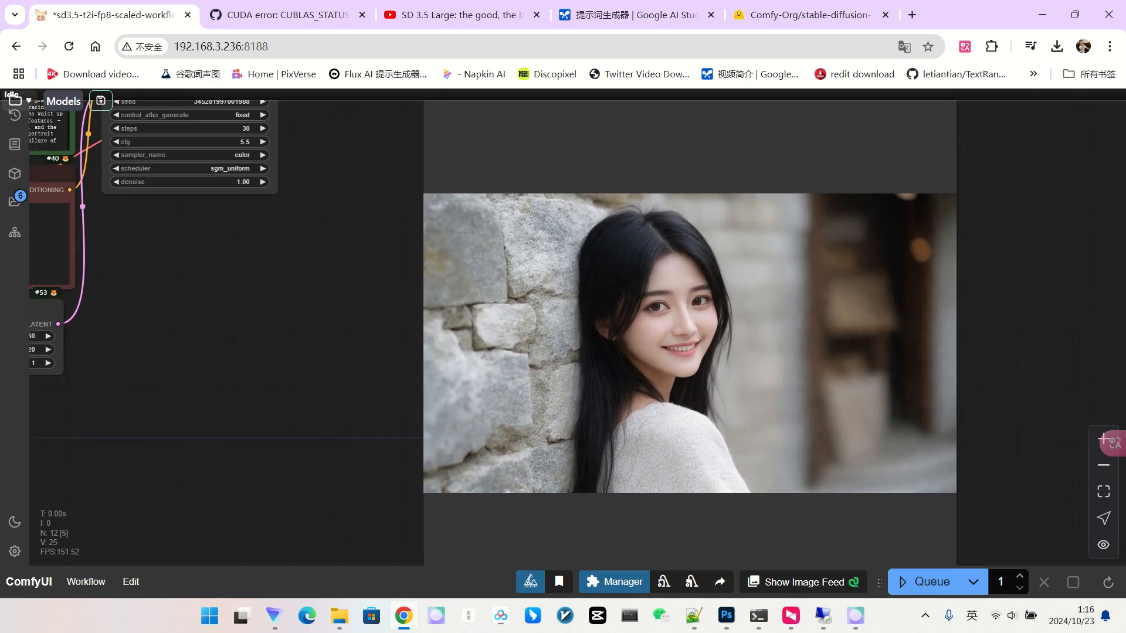
scroll(766, 334, "down", 1)
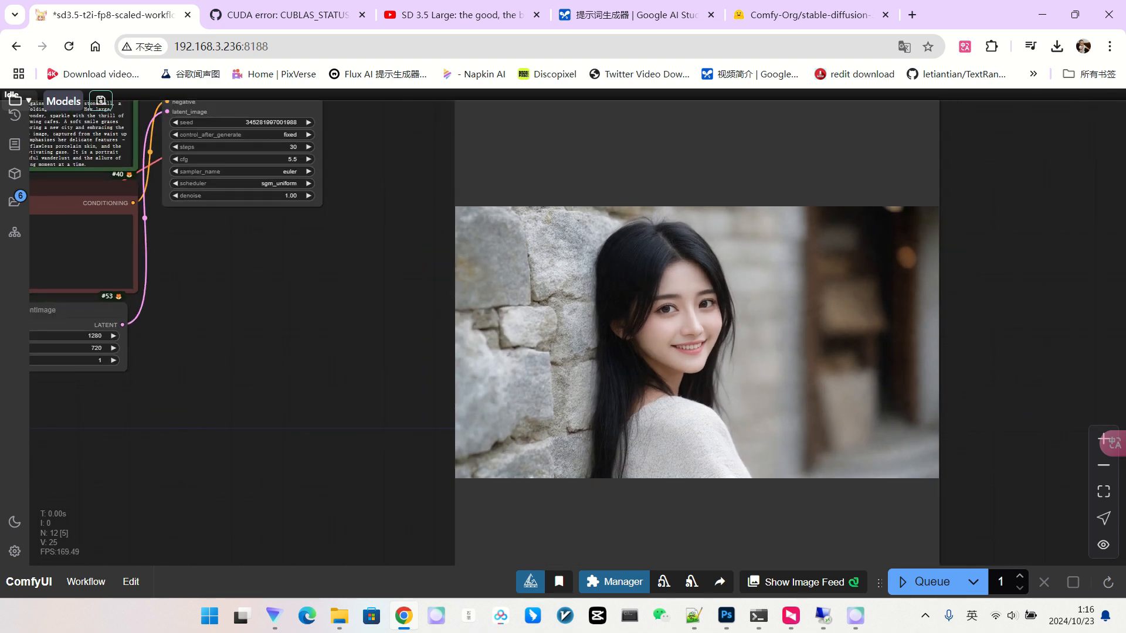
scroll(454, 350, "down", 2)
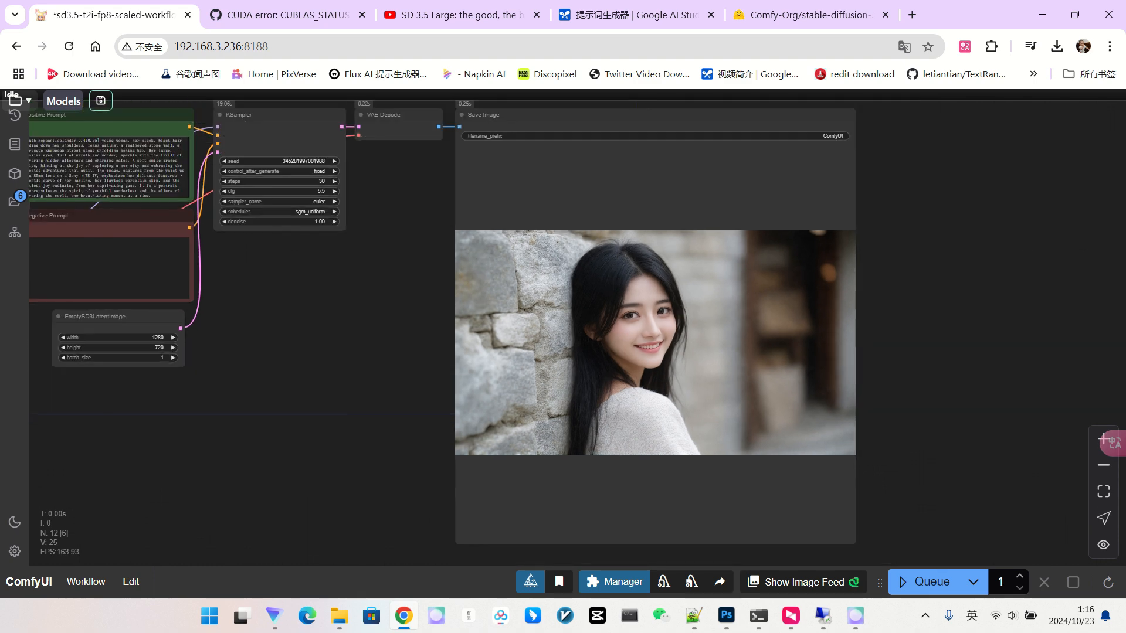
left_click_drag(454, 350, 564, 375)
scroll(723, 365, "up", 2)
scroll(733, 362, "up", 3)
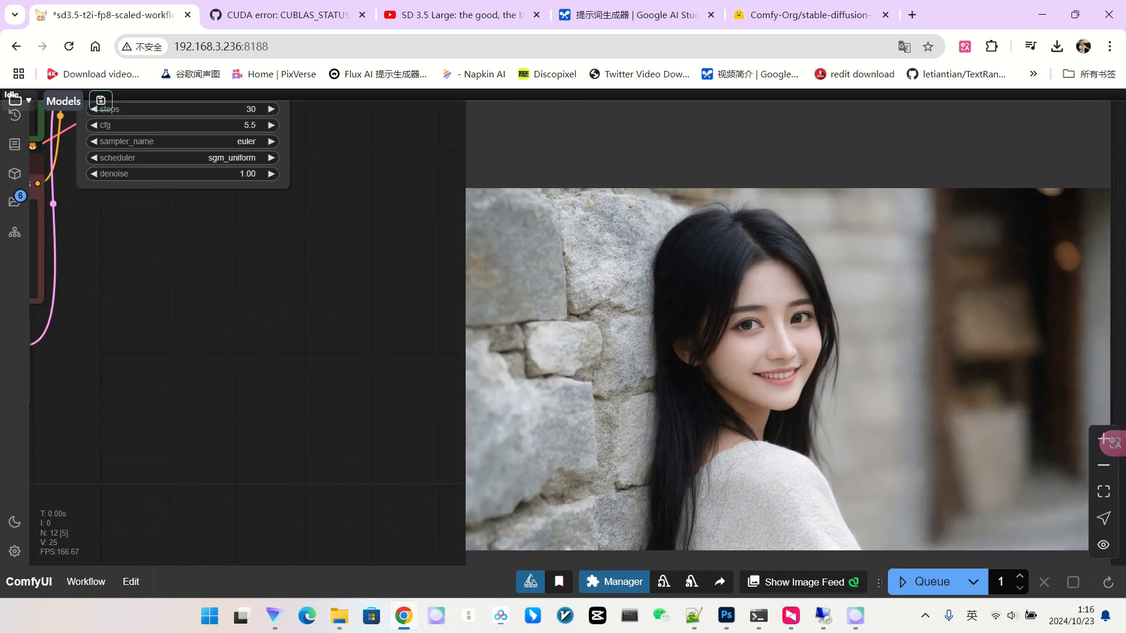
scroll(724, 349, "down", 1)
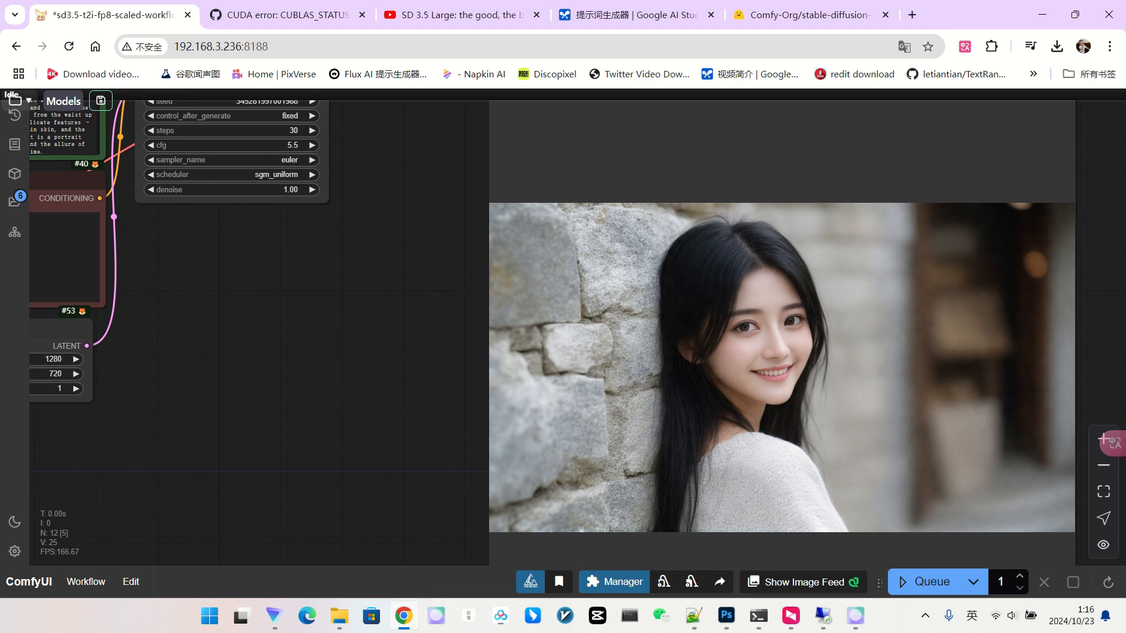
scroll(724, 410, "down", 3)
left_click_drag(427, 385, 506, 331)
scroll(518, 387, "down", 2)
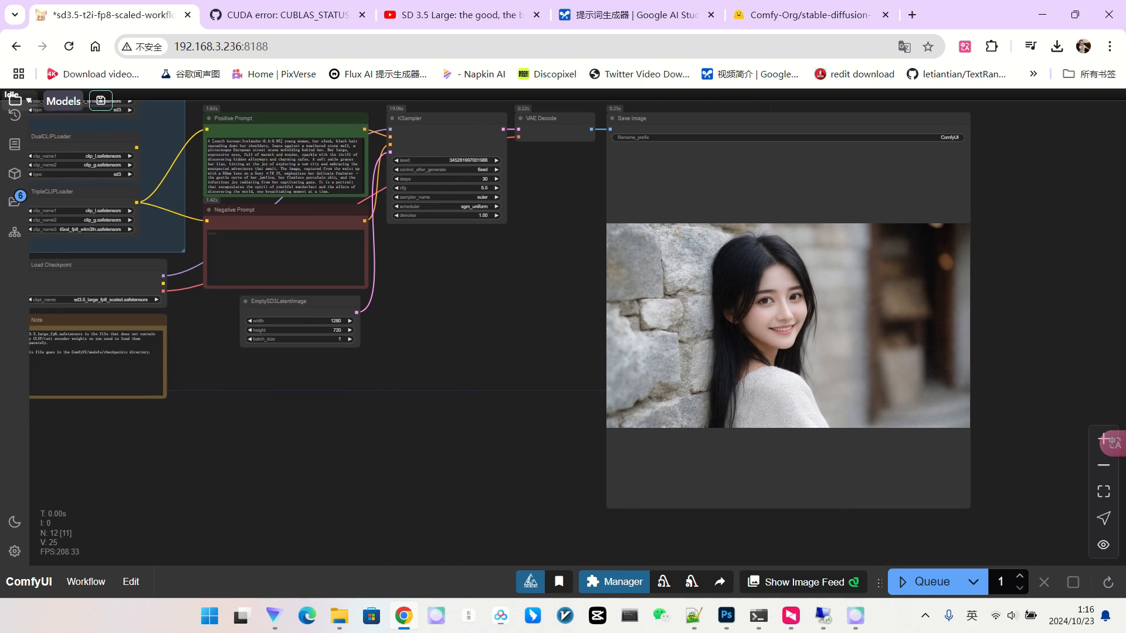
Resize the Save Image node wider and shorter so that it fits closely around the landscape portrait
left_click_drag(969, 507, 1022, 402)
left_click_drag(991, 443, 987, 478)
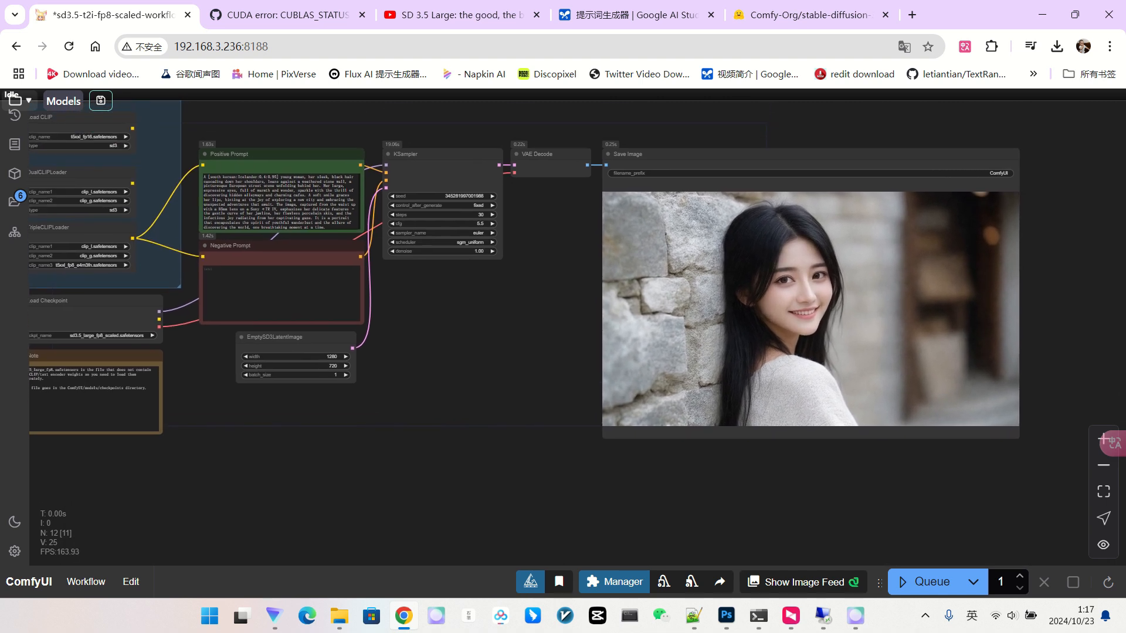
left_click_drag(499, 376, 558, 421)
scroll(558, 421, "down", 1)
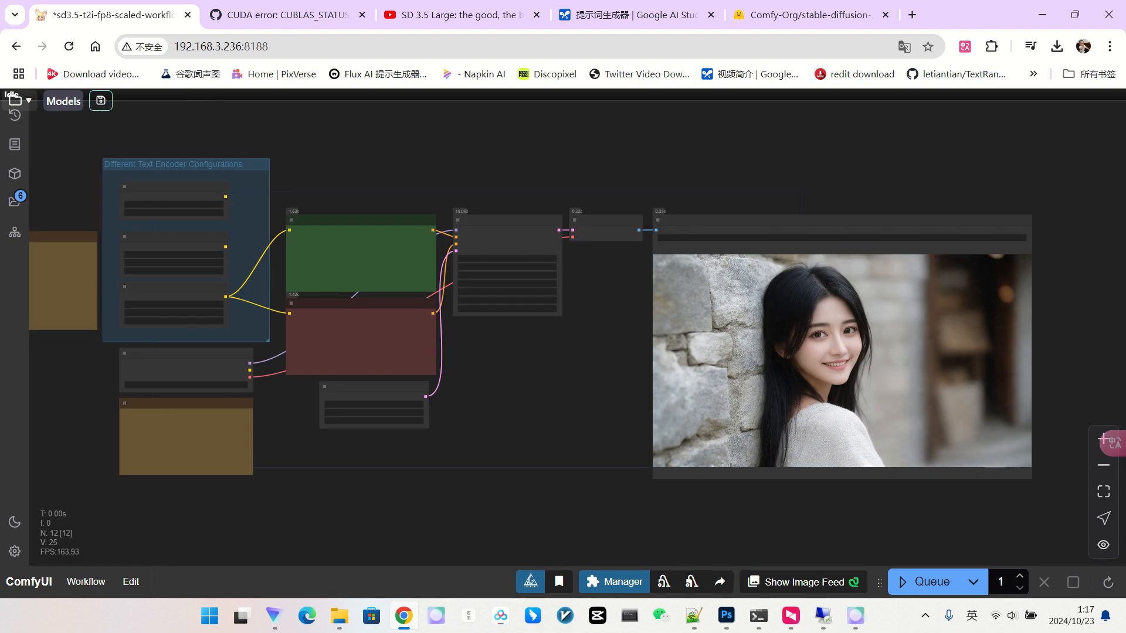
scroll(553, 346, "up", 1)
left_click_drag(552, 346, 596, 358)
scroll(297, 321, "up", 3)
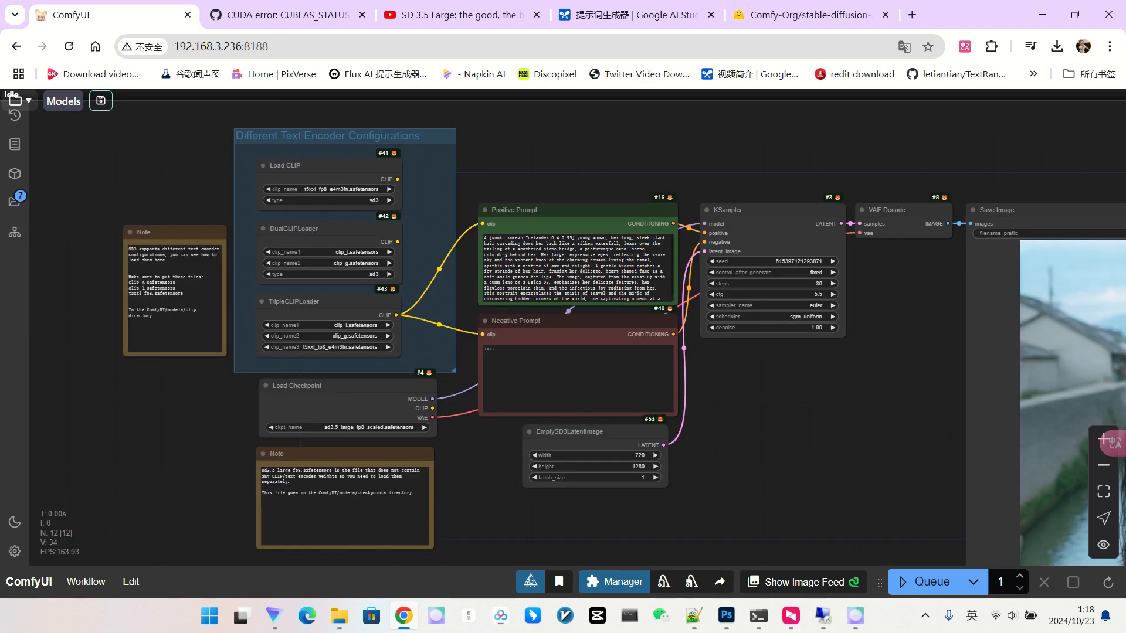
Check the EmptySD3LatentImage node's vertical image dimensions and queue the workflow with the canal-bridge portrait prompt
scroll(802, 405, "up", 2)
left_click_drag(802, 405, 892, 333)
scroll(780, 390, "up", 2)
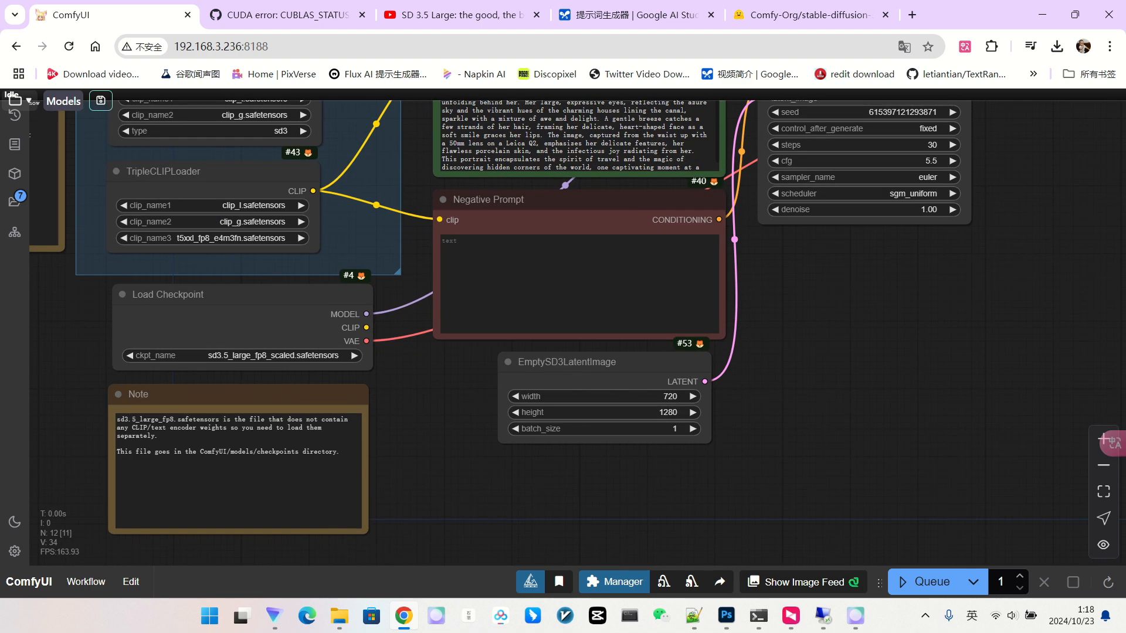
scroll(696, 396, "up", 4)
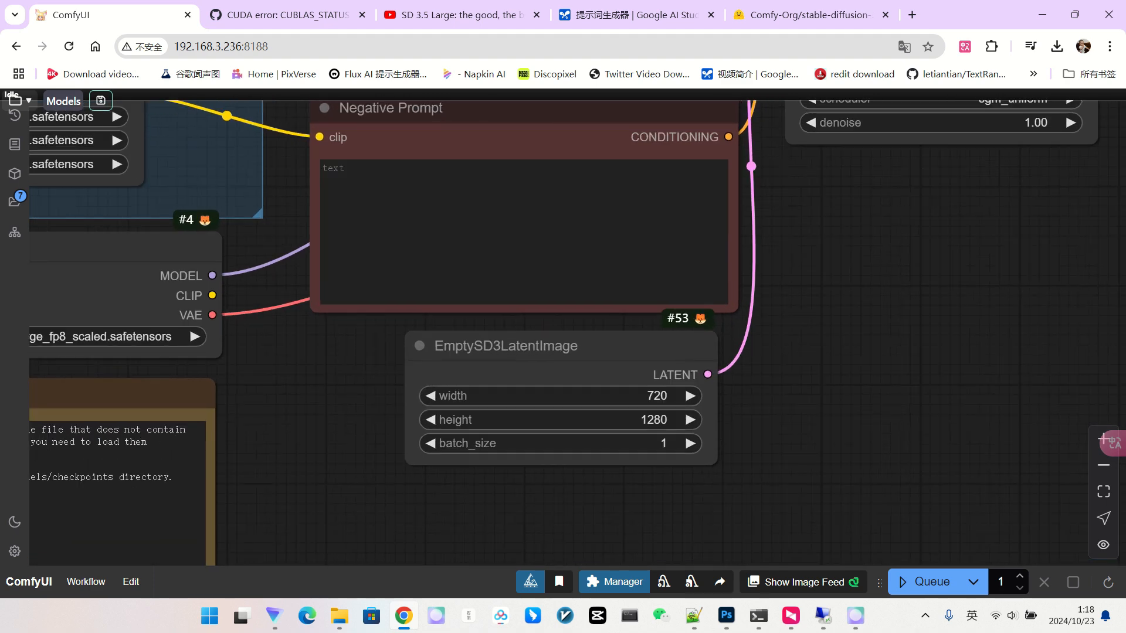
scroll(673, 392, "down", 6)
left_click_drag(771, 365, 803, 402)
left_click(932, 582)
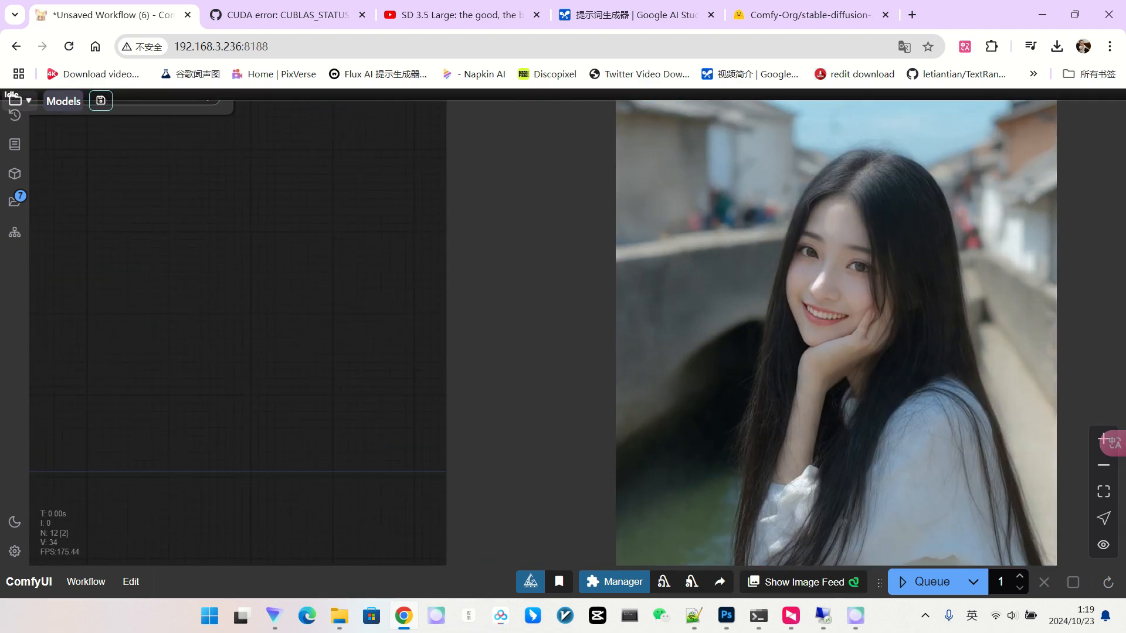
Inspect the canal-bridge portrait up close and as a whole beside its prompt and sampler settings
scroll(866, 326, "down", 1)
scroll(873, 292, "down", 5)
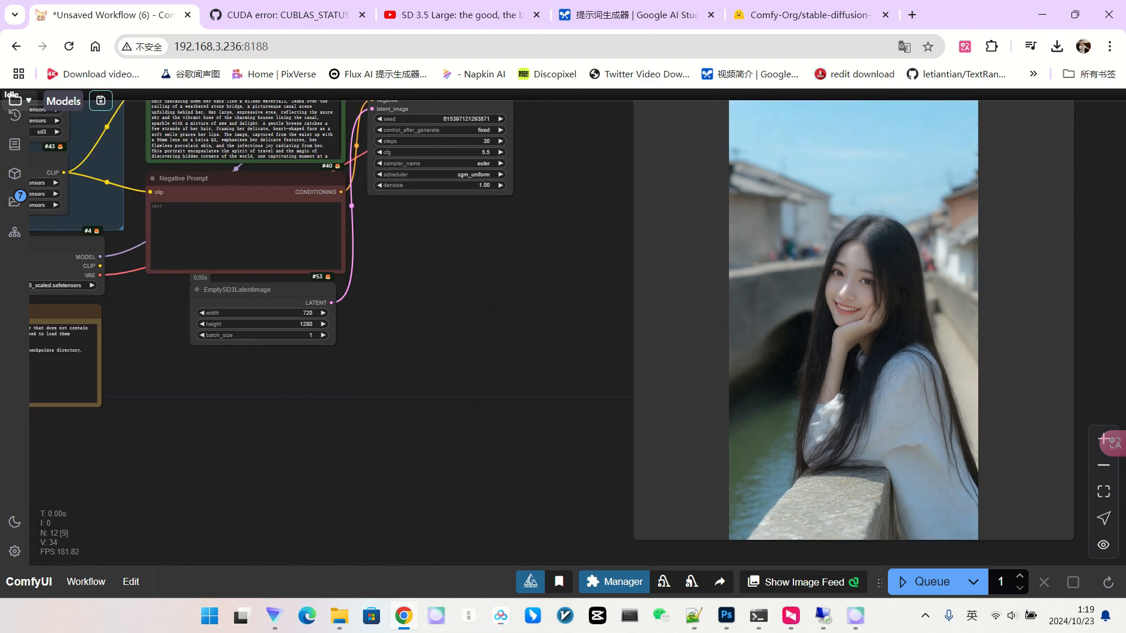
scroll(884, 293, "up", 3)
scroll(889, 298, "down", 2)
scroll(895, 314, "down", 2)
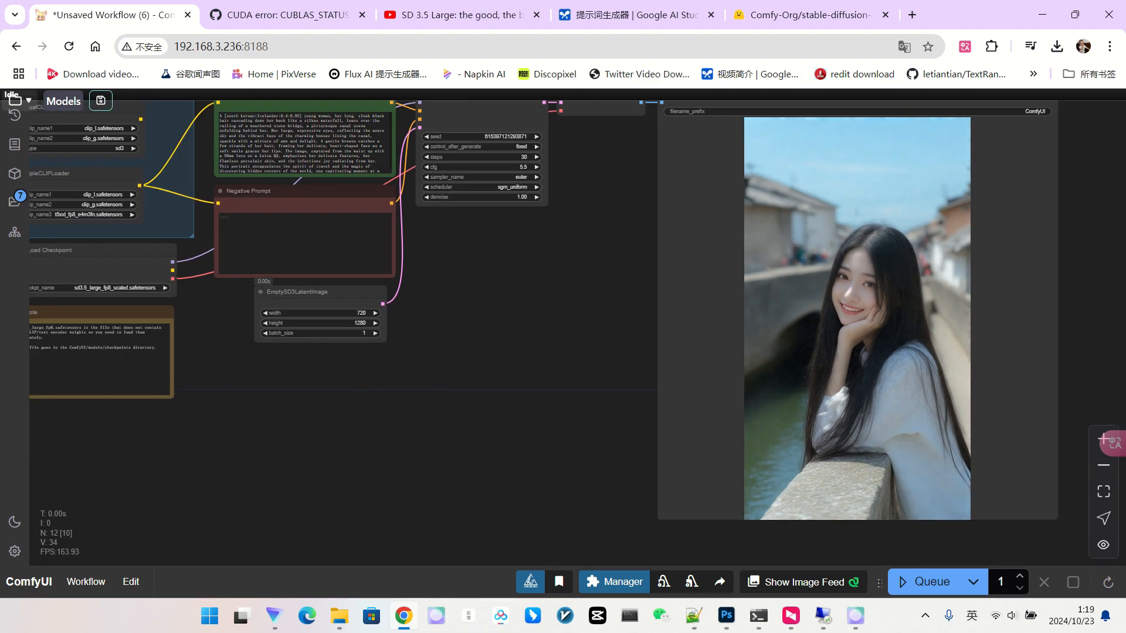
Find "sd3" nodes and add a ModelSamplingSD3 node above the Positive Prompt node
left_click_drag(563, 317, 739, 430)
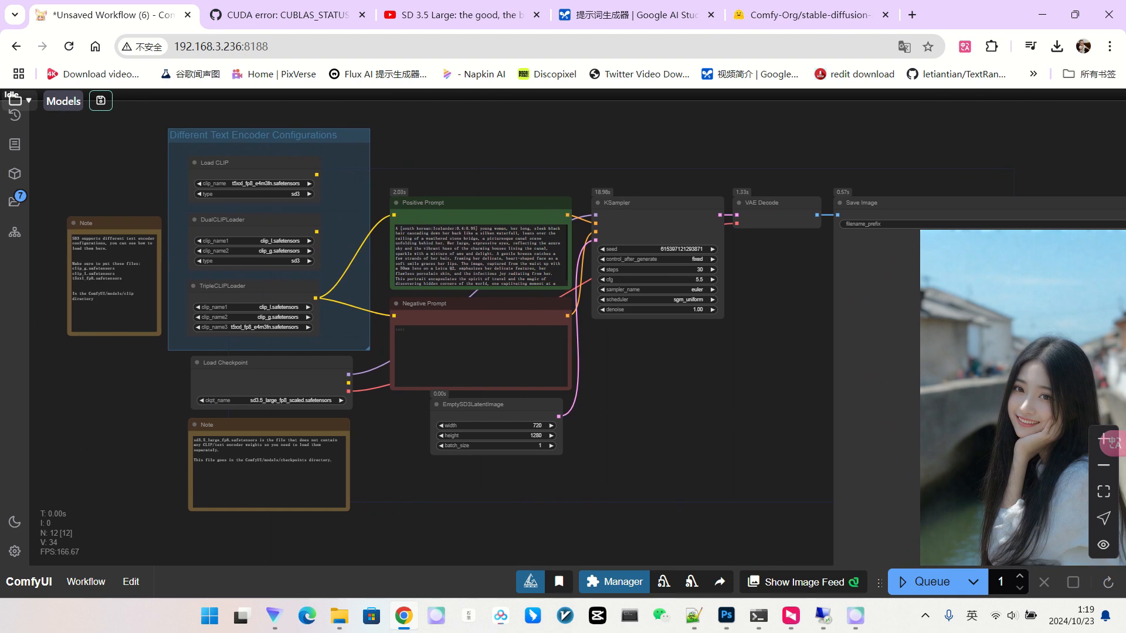
scroll(443, 142, "up", 5)
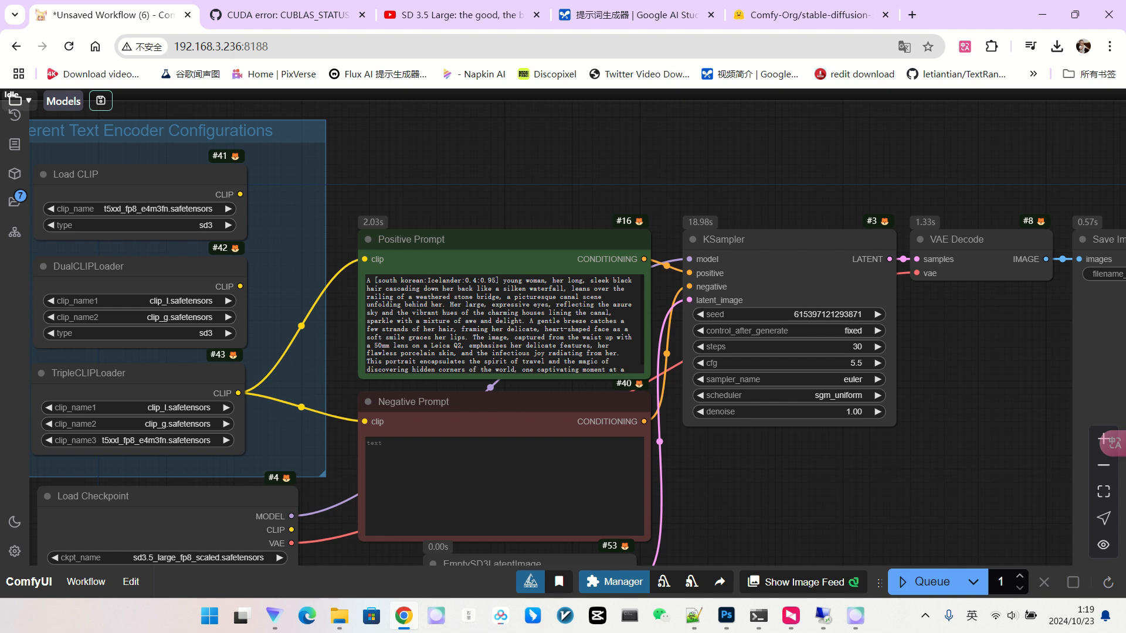
double_click(452, 148)
type("sd3")
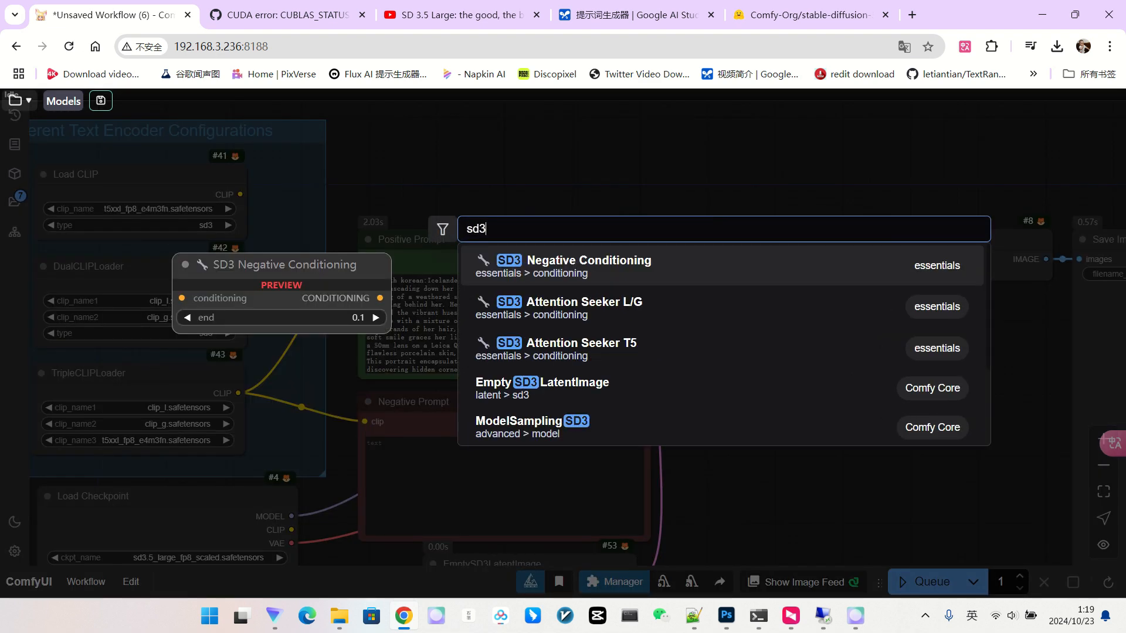
type(" s")
left_click(645, 304)
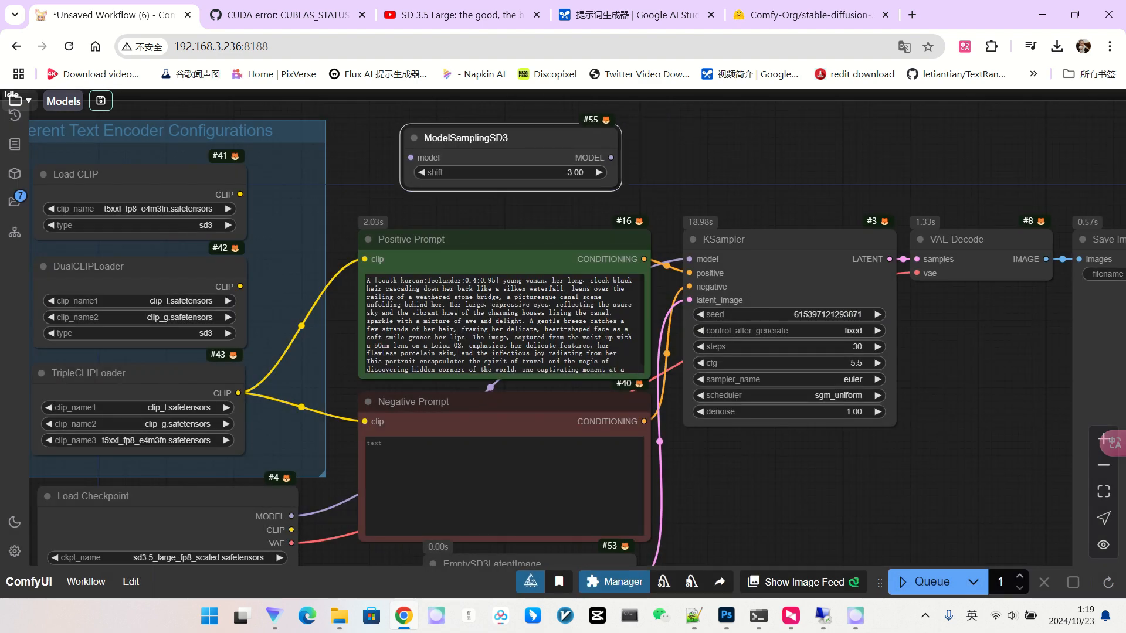
Route the model from Load Checkpoint through ModelSamplingSD3 into KSampler's model input
scroll(718, 188, "down", 3)
left_click_drag(449, 418, 486, 165)
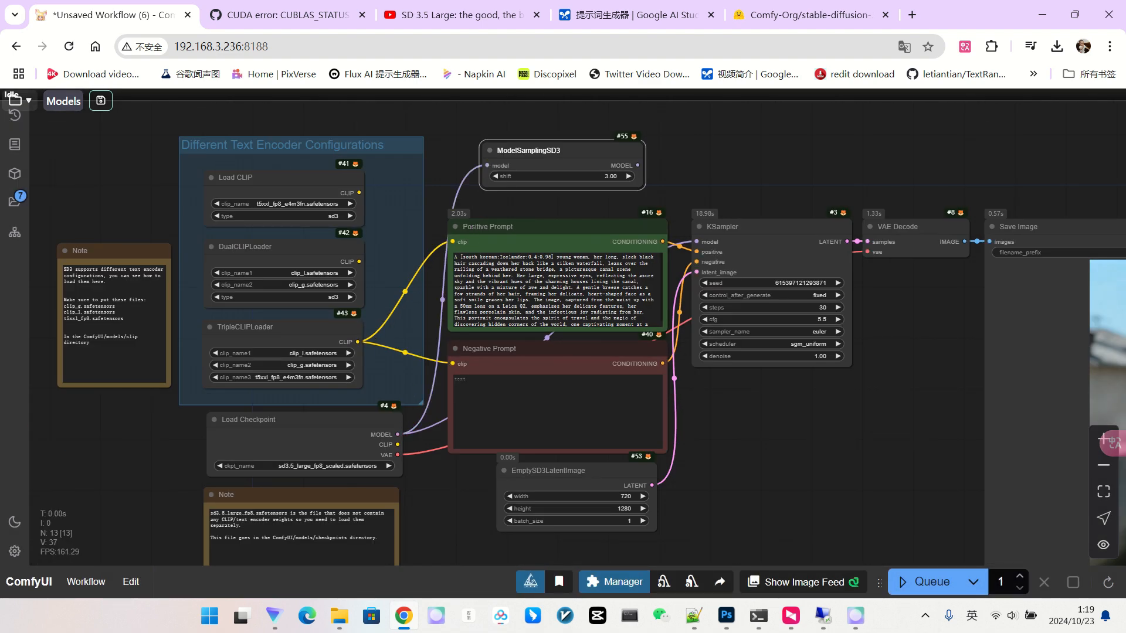
left_click_drag(638, 166, 696, 242)
left_click_drag(833, 434, 550, 384)
scroll(519, 149, "down", 2)
scroll(543, 295, "up", 2)
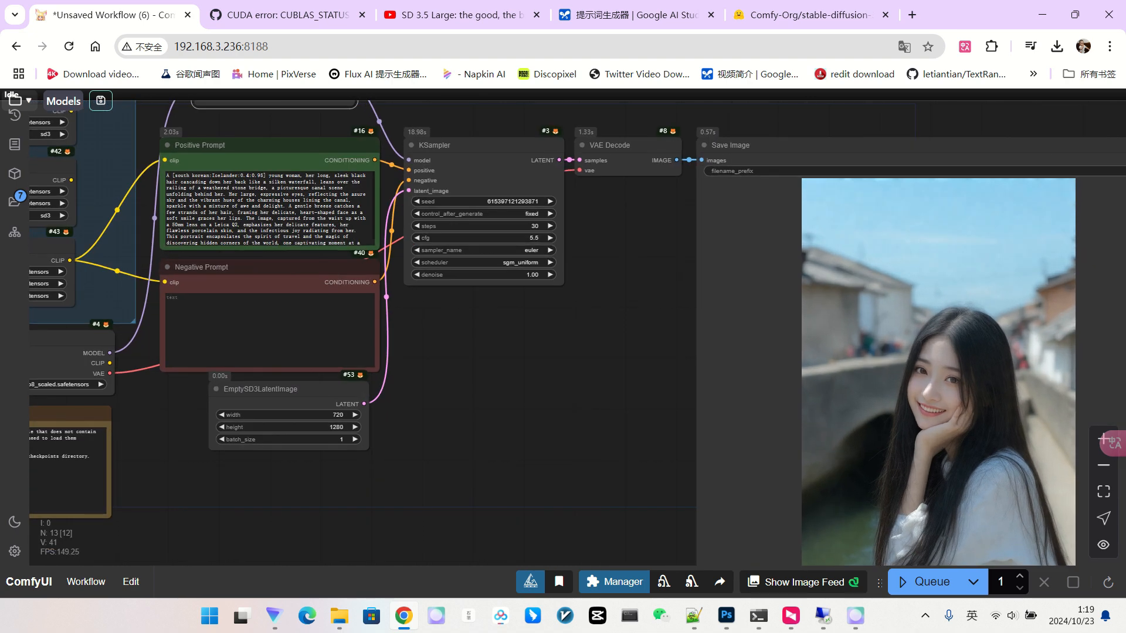
scroll(538, 226, "up", 5)
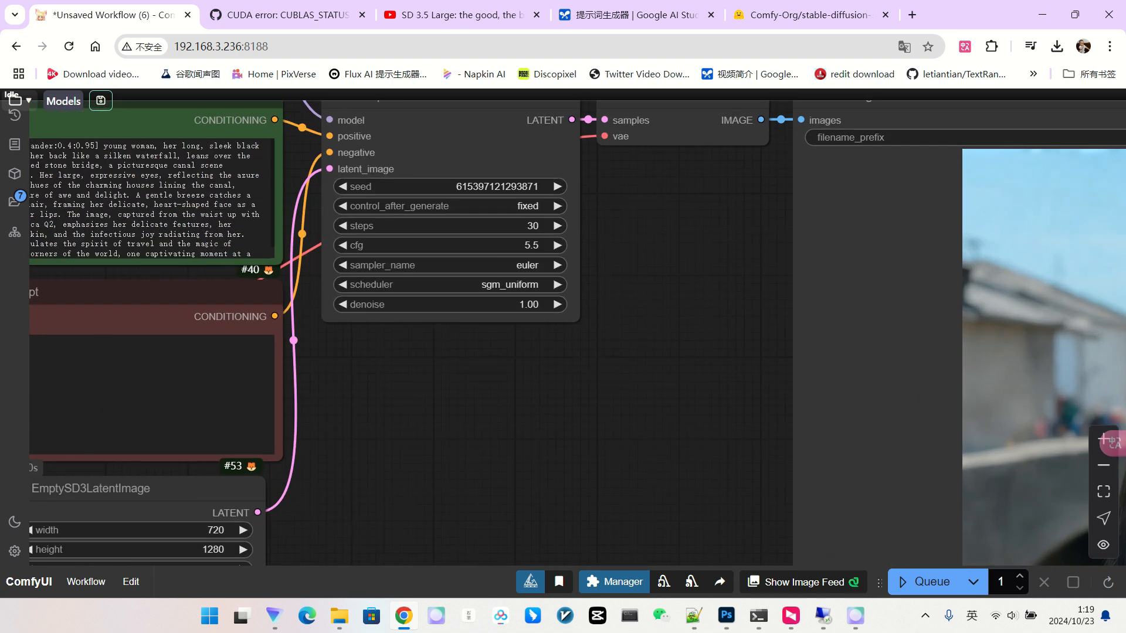
scroll(608, 141, "down", 8)
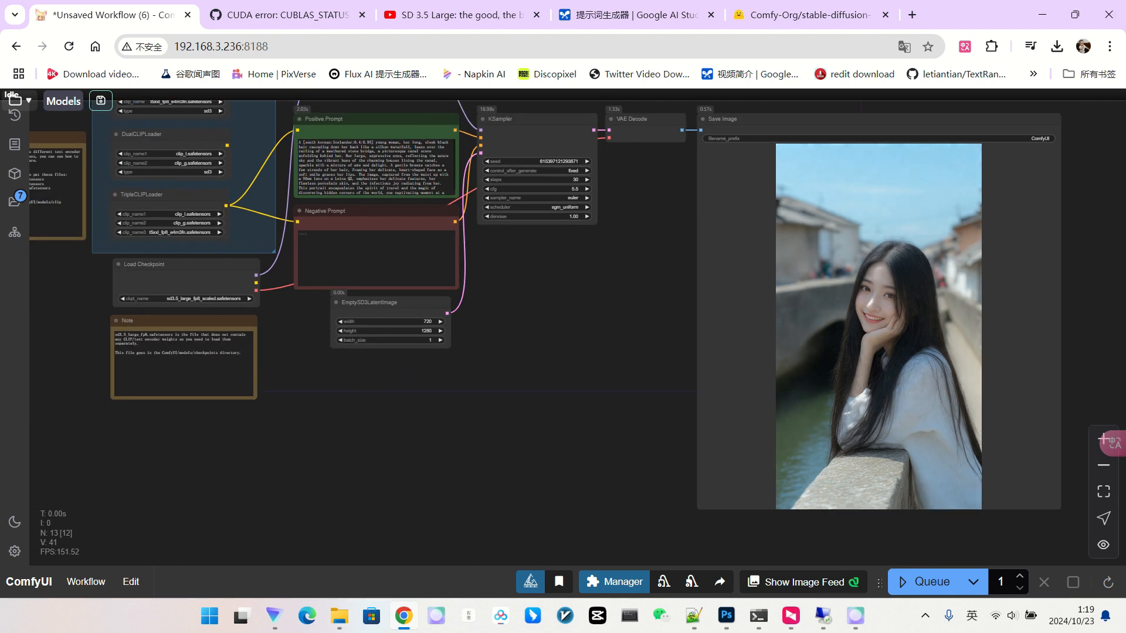
scroll(738, 427, "down", 2)
left_click_drag(657, 422, 513, 448)
scroll(513, 448, "up", 2)
key("ctrl+v")
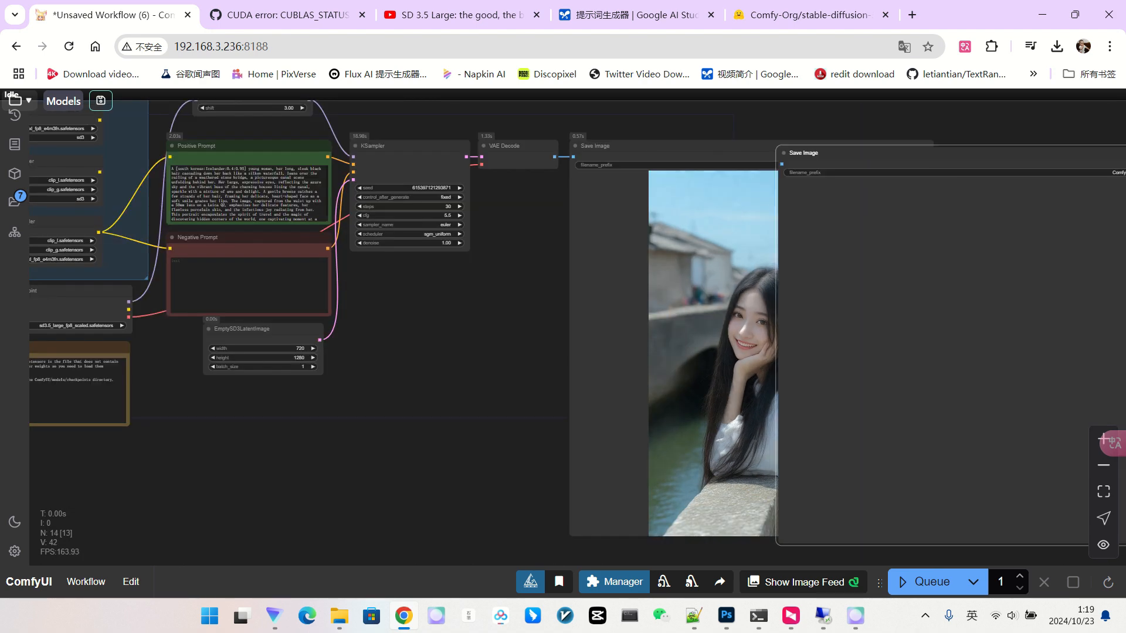
key("Delete")
Queue the workflow with ModelSamplingSD3 connected and view the resulting canal-bridge portrait
left_click(924, 582)
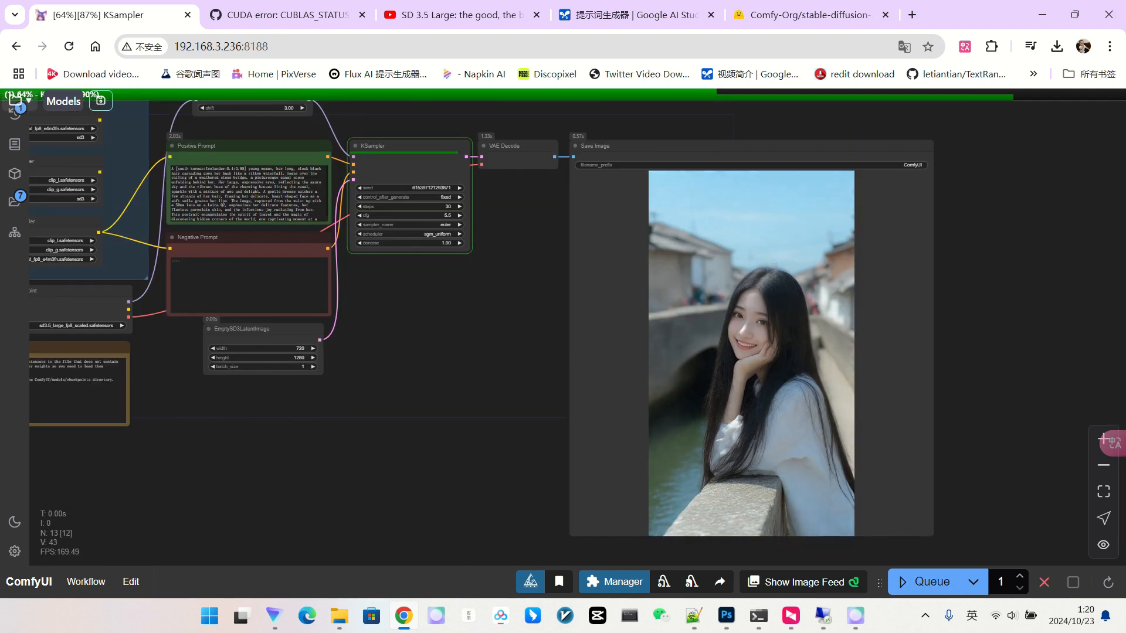
left_click_drag(457, 375, 537, 413)
scroll(557, 334, "up", 2)
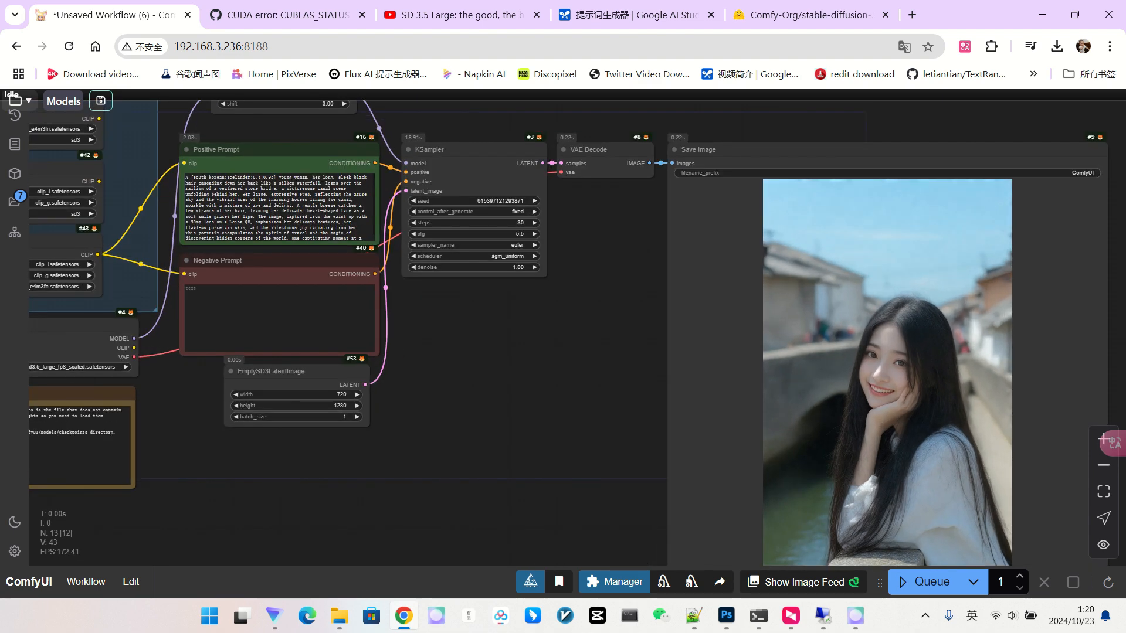
left_click_drag(557, 334, 558, 356)
scroll(628, 318, "down", 1)
Set the ModelSamplingSD3 node's shift to 2.5
scroll(155, 93, "up", 3)
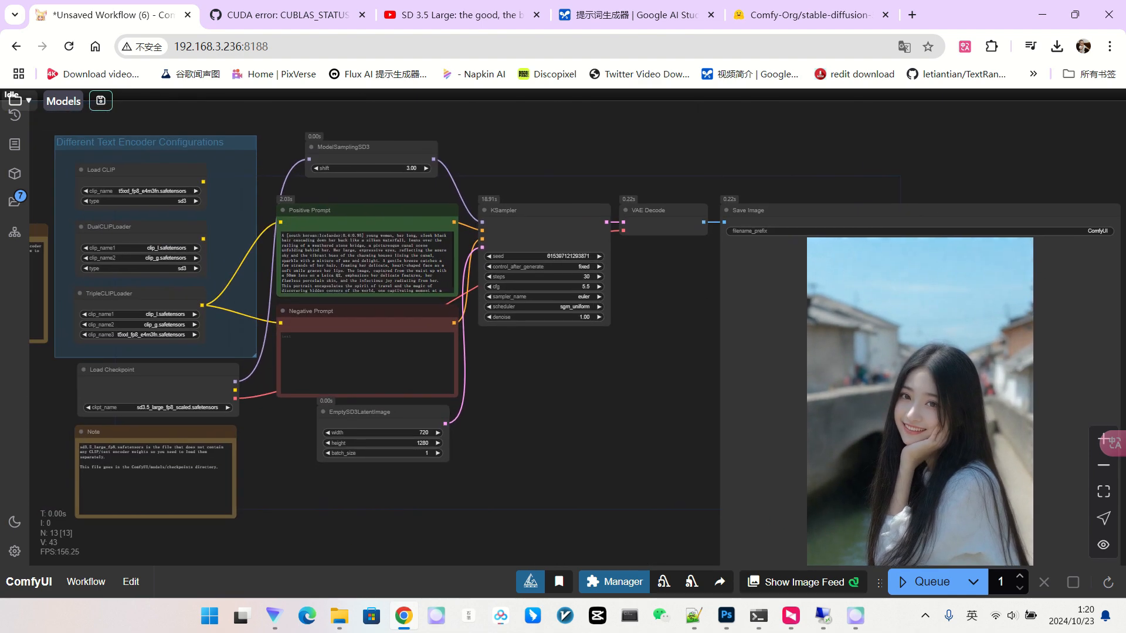
left_click(381, 160)
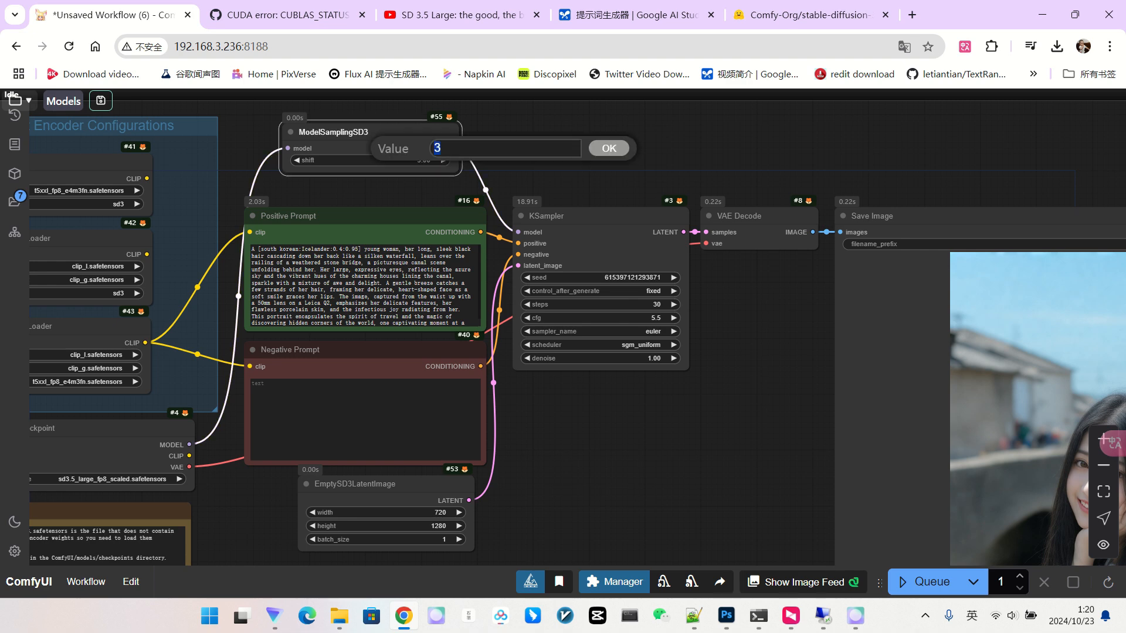
type("2.5")
key("Return")
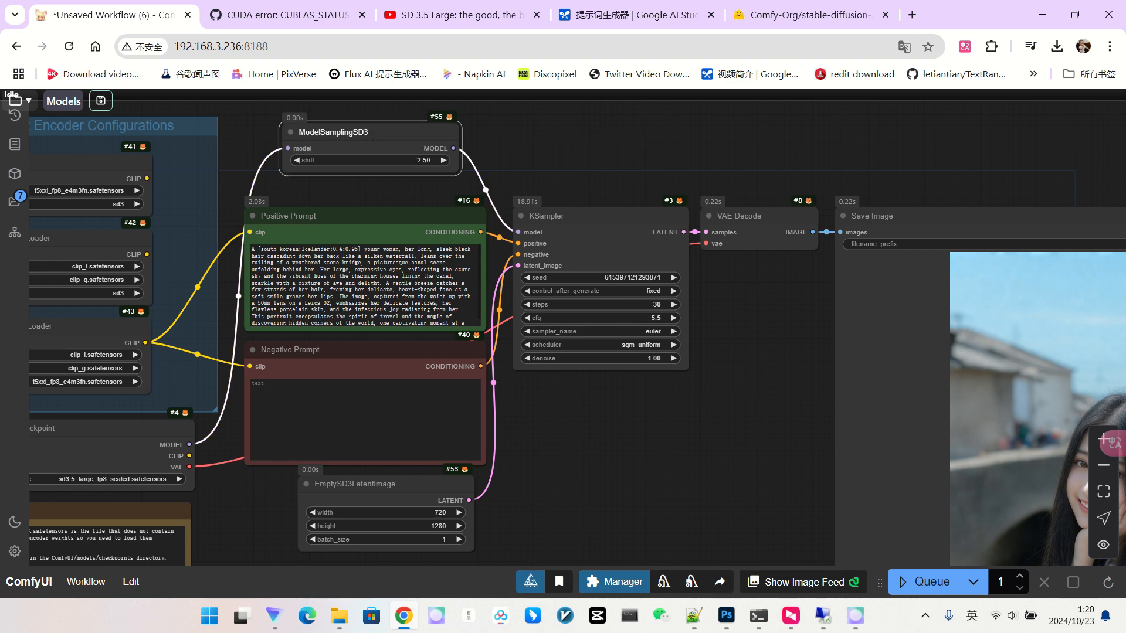
Generate the canal-bridge portrait with the reduced shift value and inspect the result up close
scroll(338, 100, "down", 3)
left_click(925, 582)
left_click_drag(673, 452, 615, 405)
scroll(620, 375, "down", 1)
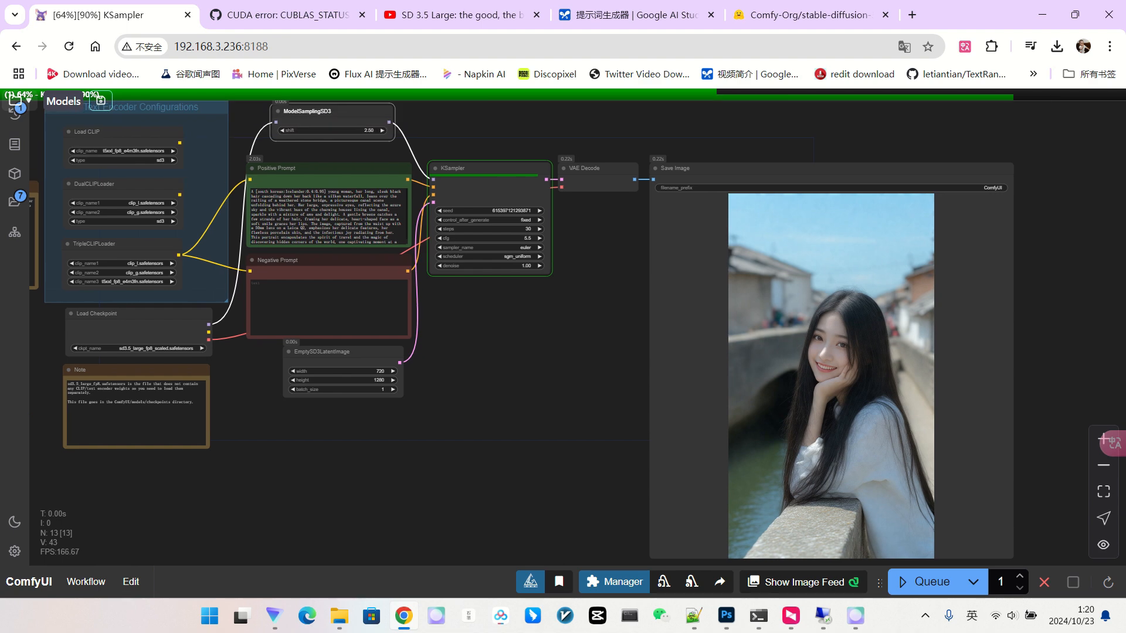
scroll(1008, 455, "up", 5)
scroll(759, 370, "up", 2)
scroll(751, 230, "down", 3)
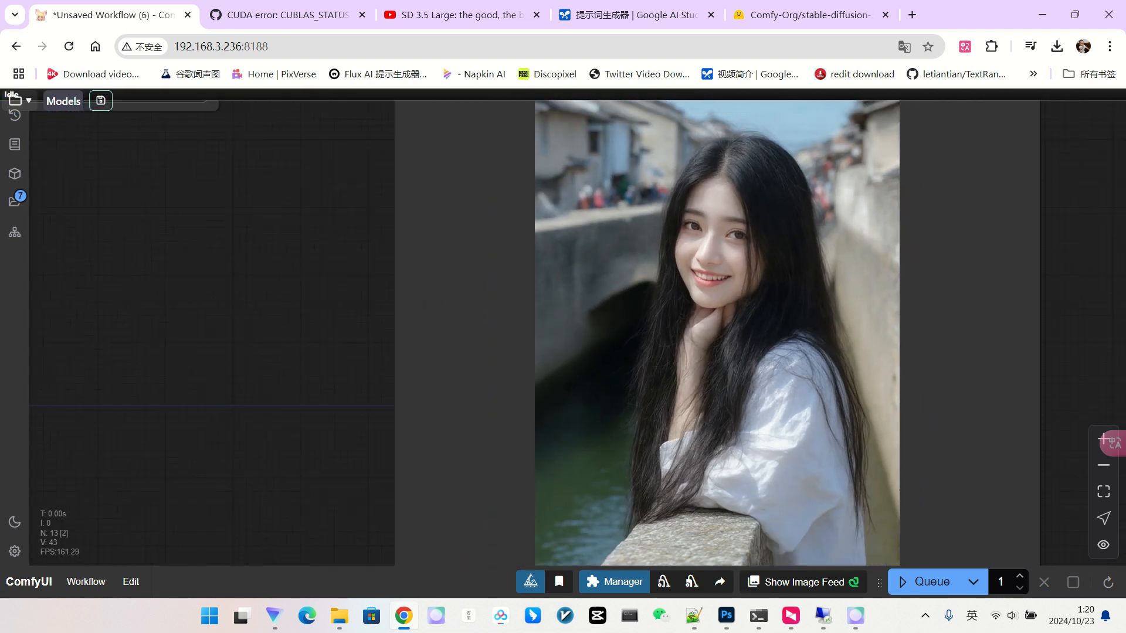
scroll(748, 246, "down", 3)
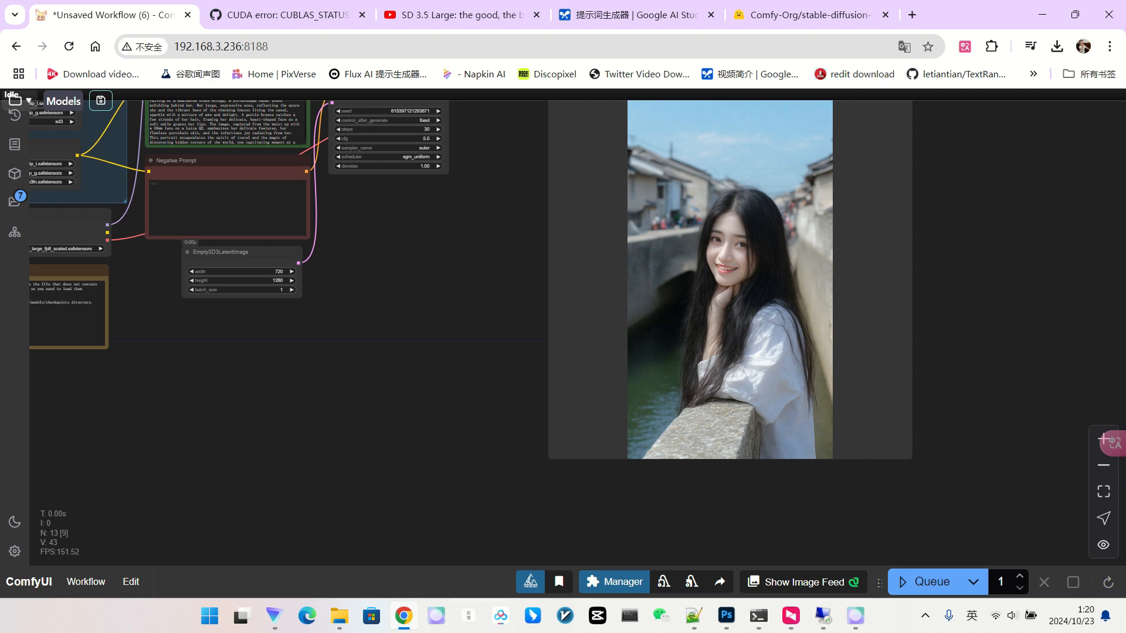
Review the ModelSamplingSD3 node, its connections and the surrounding workflow settings alongside the generated portrait
left_click_drag(437, 252, 568, 364)
scroll(380, 145, "up", 3)
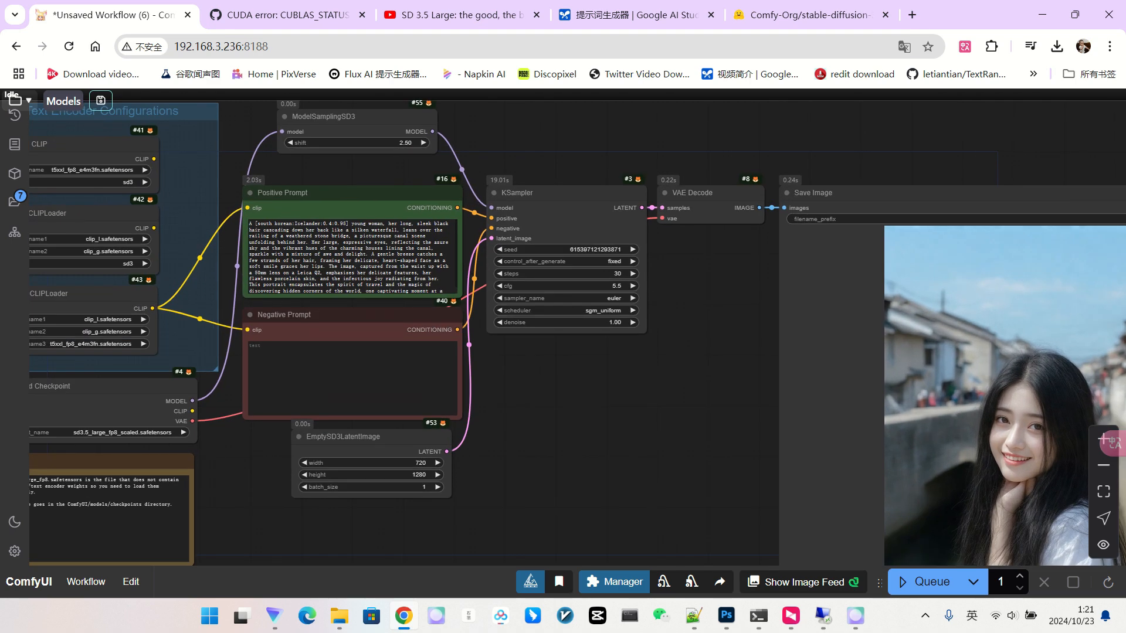
left_click_drag(443, 125, 476, 150)
scroll(463, 149, "up", 2)
scroll(462, 149, "down", 1)
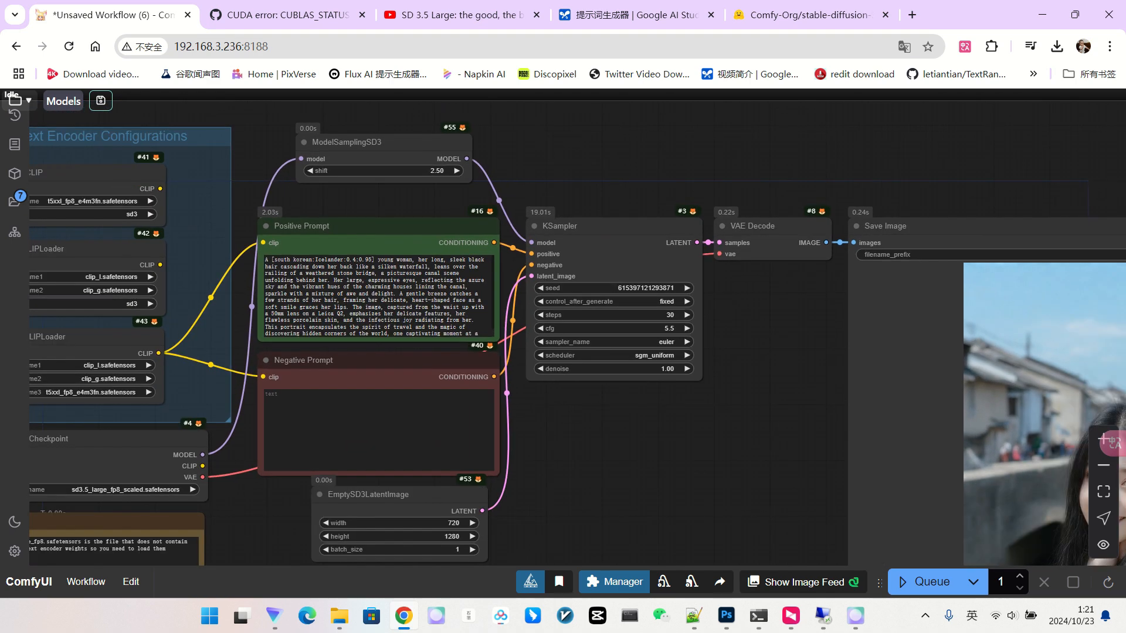
left_click_drag(613, 166, 537, 123)
scroll(566, 147, "down", 1)
scroll(529, 152, "down", 2)
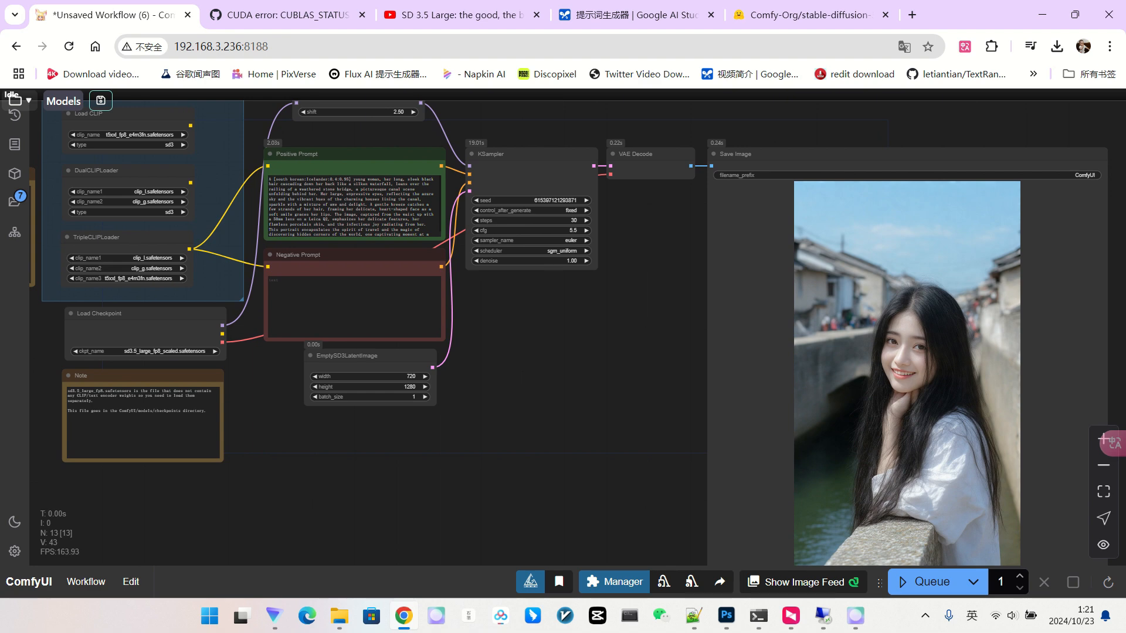
scroll(568, 335, "down", 1)
left_click_drag(567, 336, 583, 363)
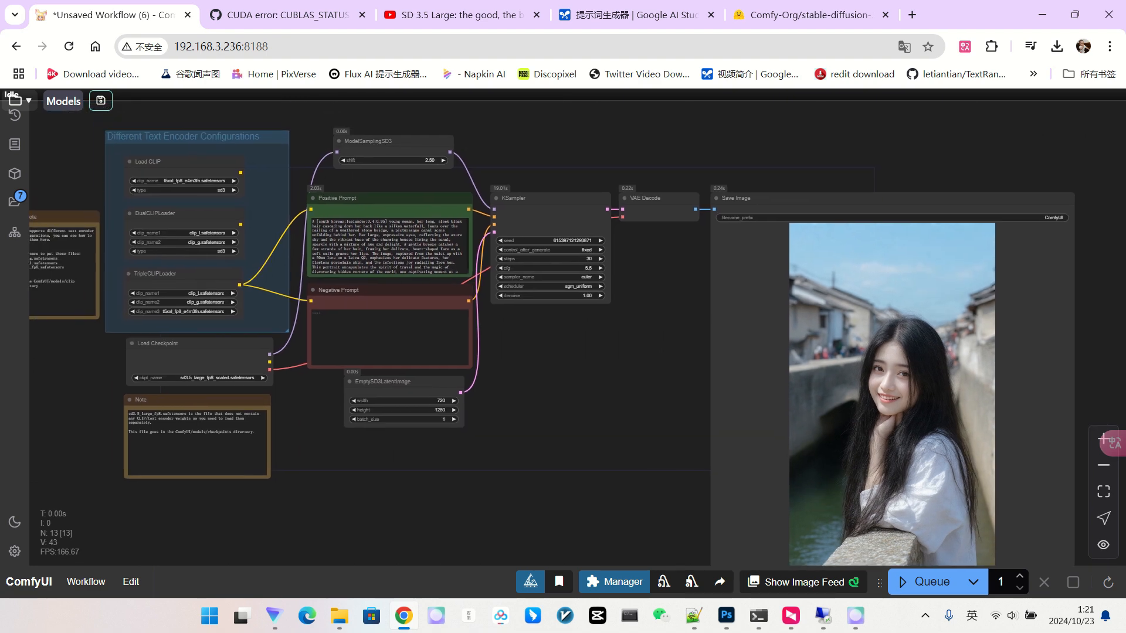
left_click(394, 142)
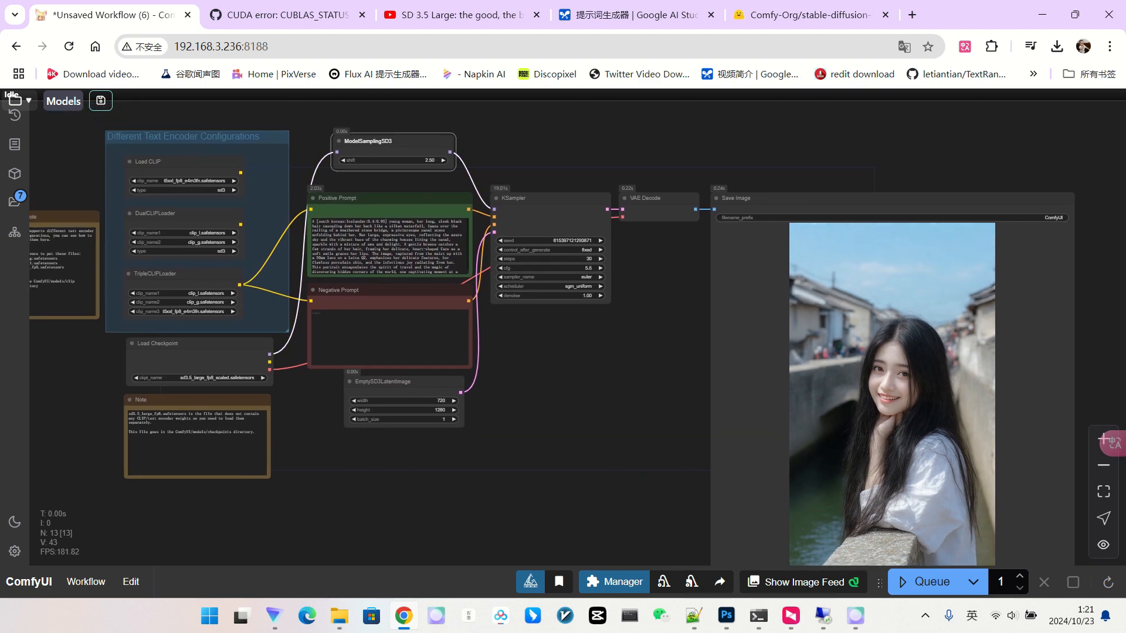
left_click_drag(578, 382, 553, 334)
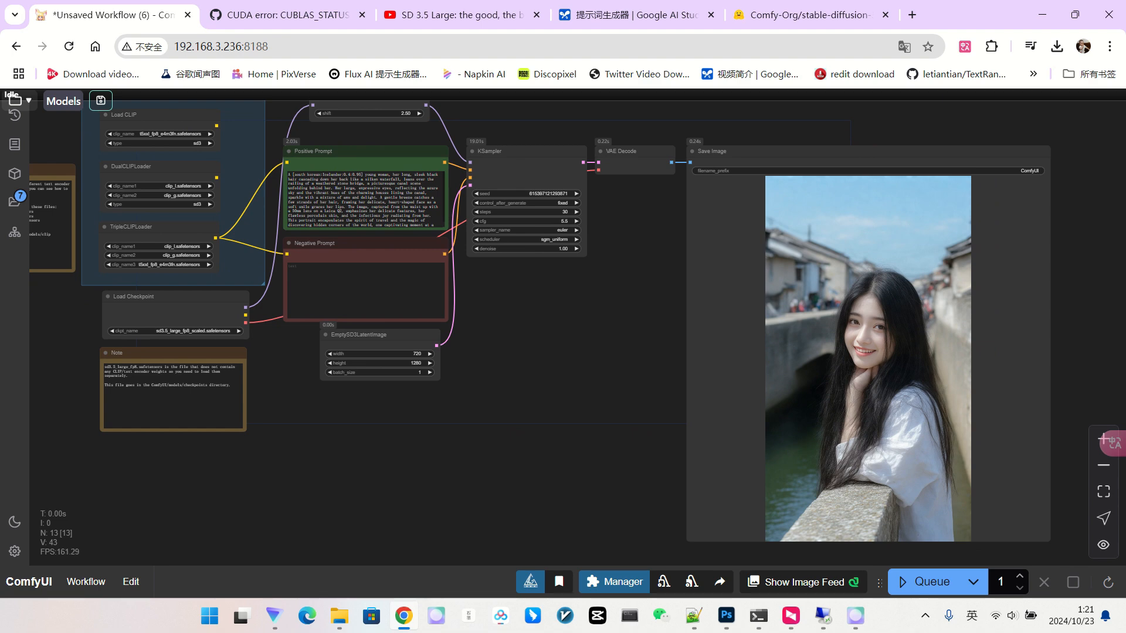
Enter "bad image,worst quality,blurry" as the text of the Negative Prompt node
left_click_drag(554, 335, 611, 370)
scroll(604, 381, "down", 1)
scroll(382, 327, "up", 5)
left_click(382, 328)
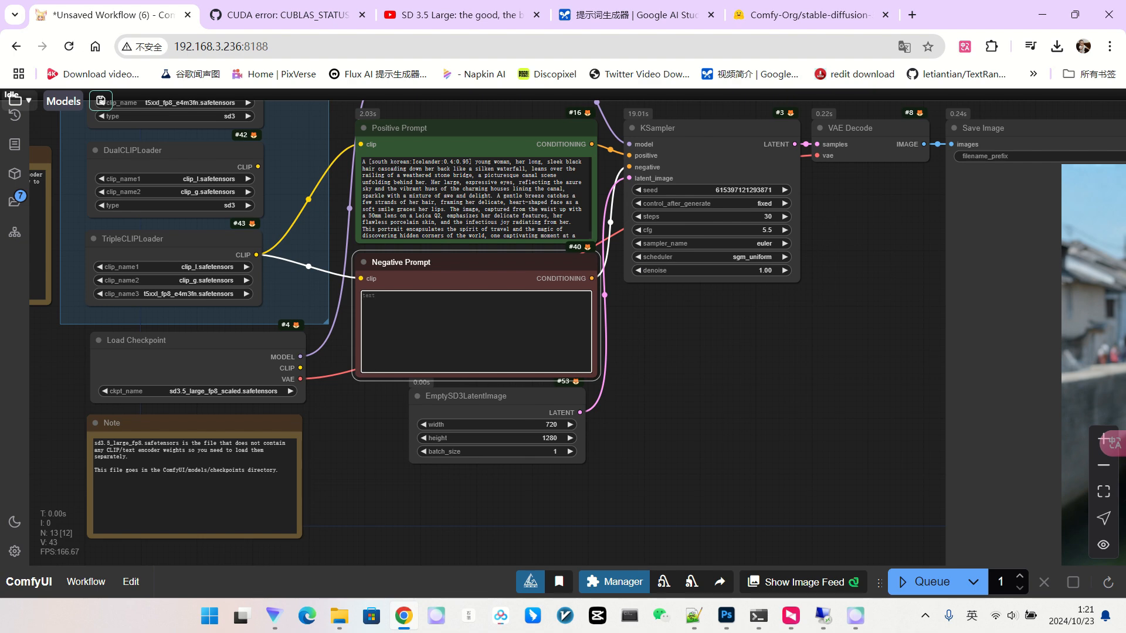
scroll(357, 336, "up", 4)
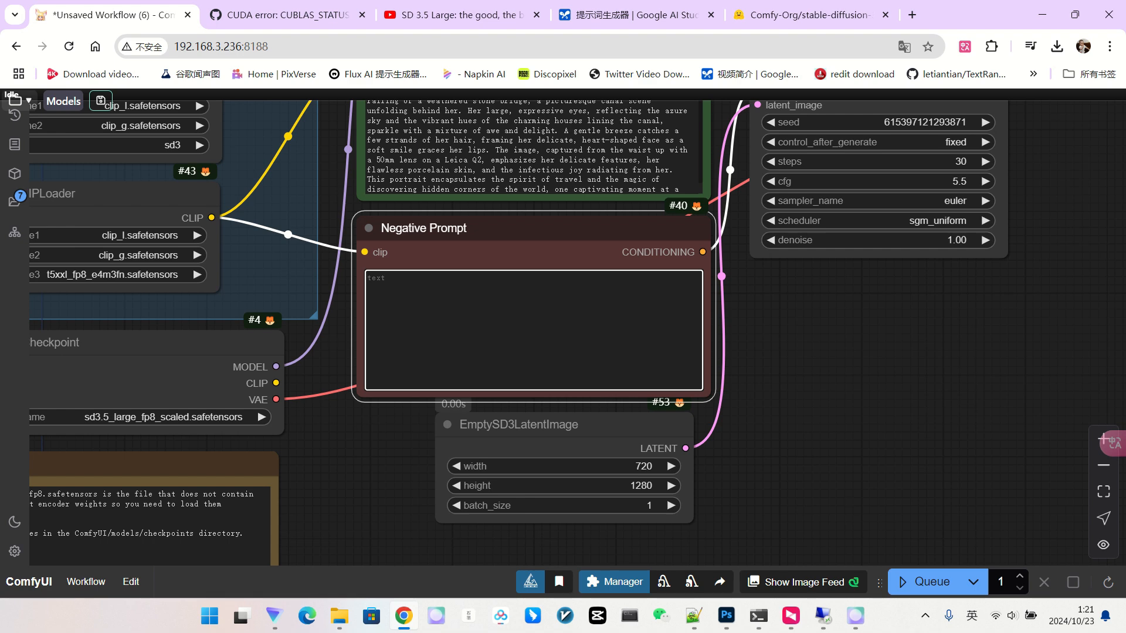
type("bad ima")
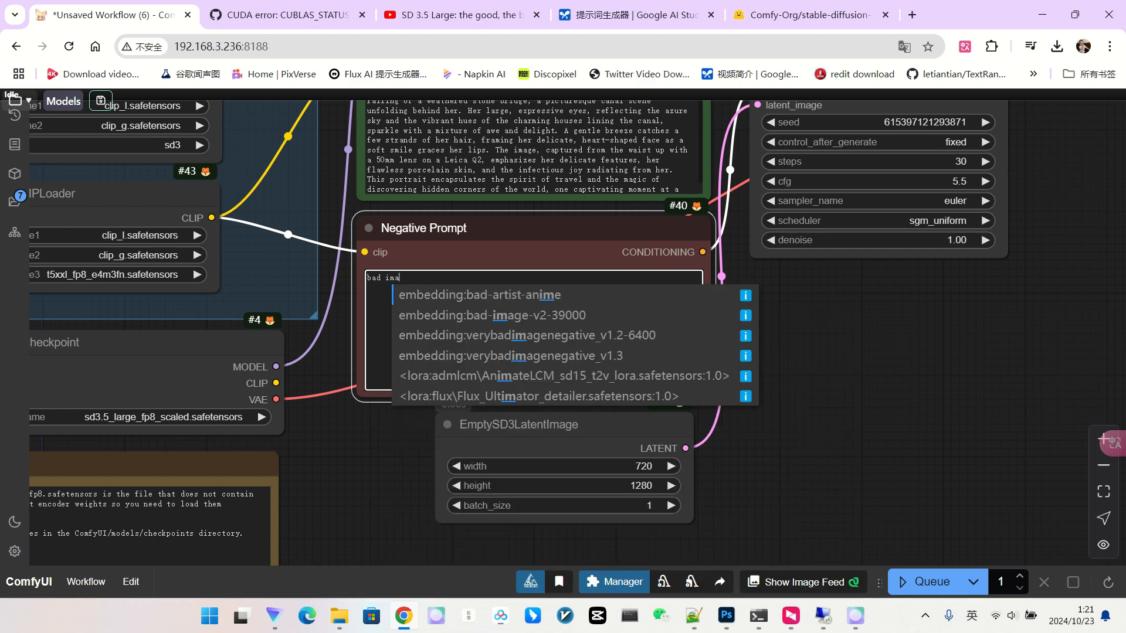
type("ge,wor")
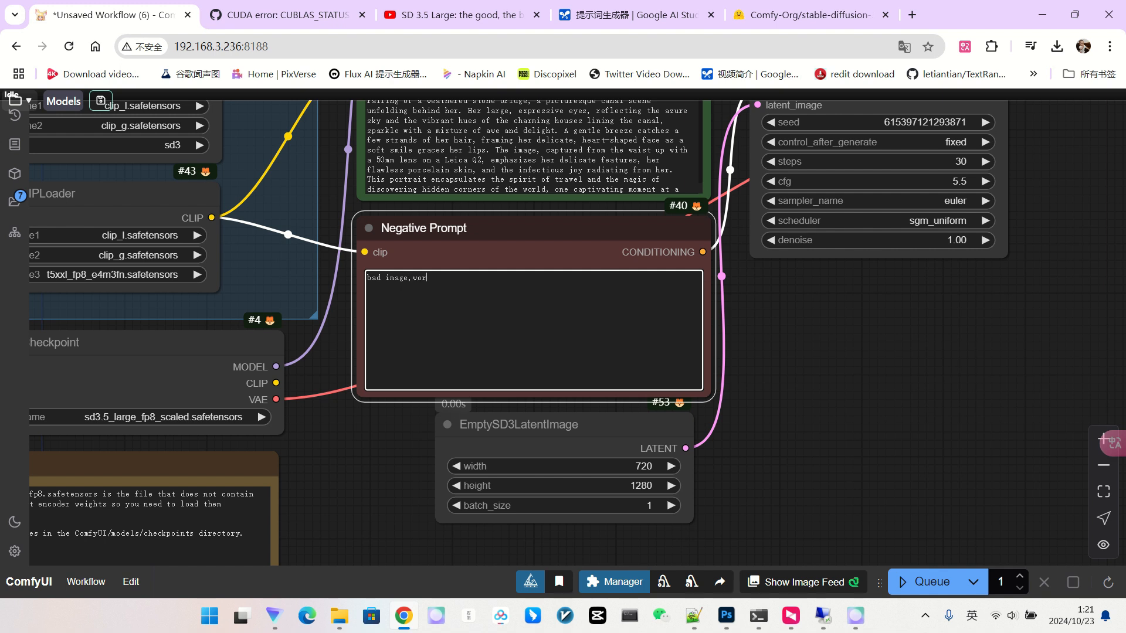
type("kst quality,blurr")
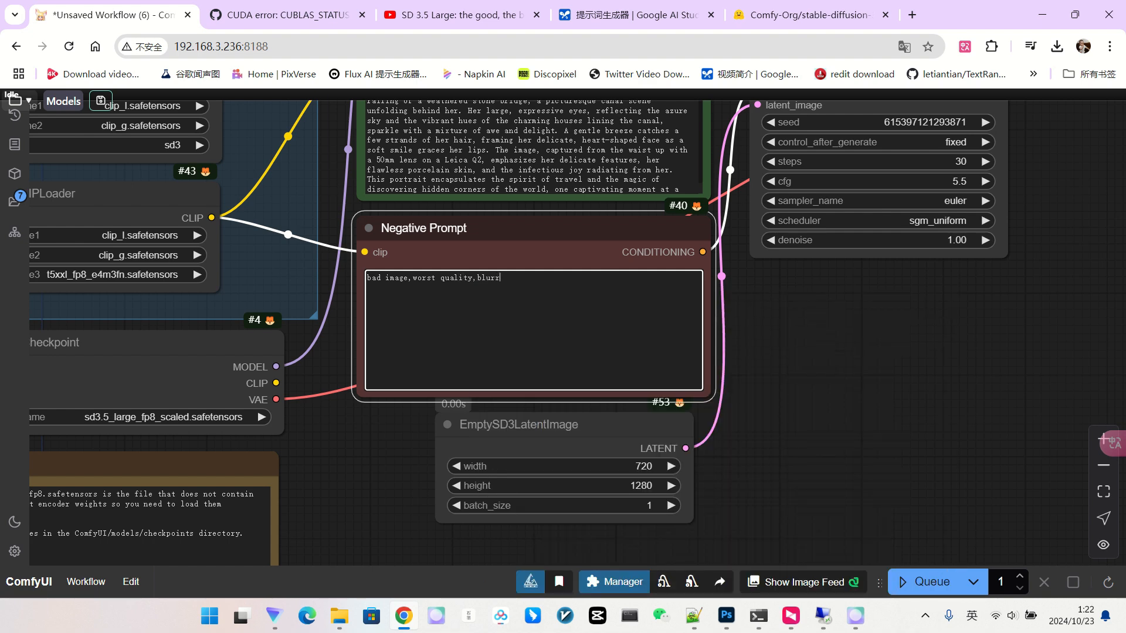
Queue the workflow with the negative prompt and examine the newly generated canal-bridge portrait close up and in full
scroll(377, 310, "down", 6)
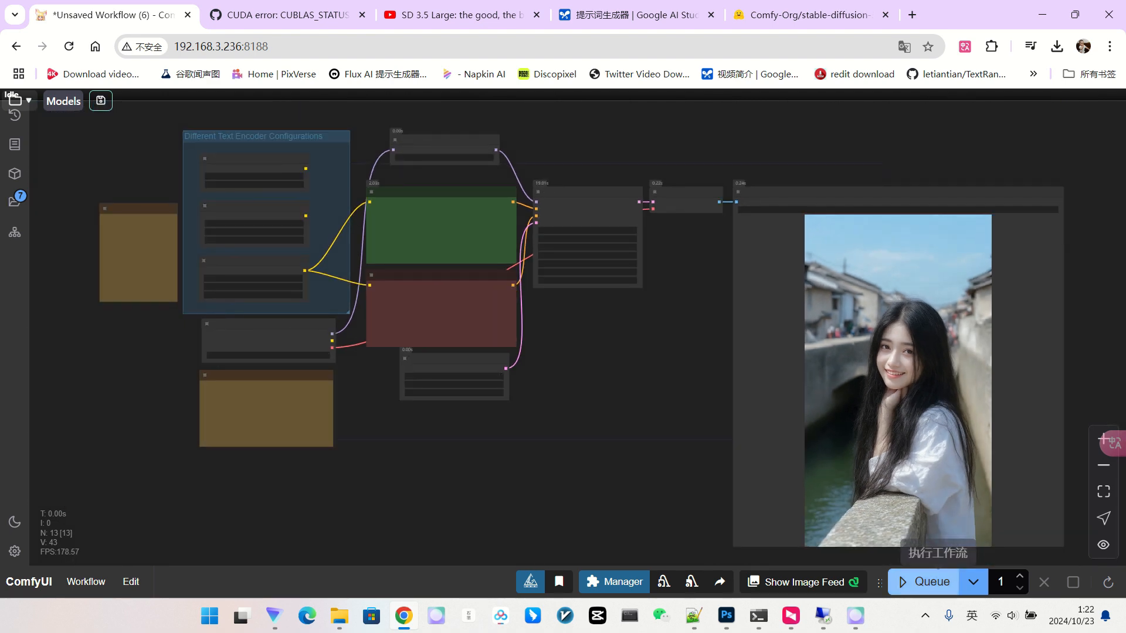
left_click(923, 582)
scroll(646, 338, "up", 2)
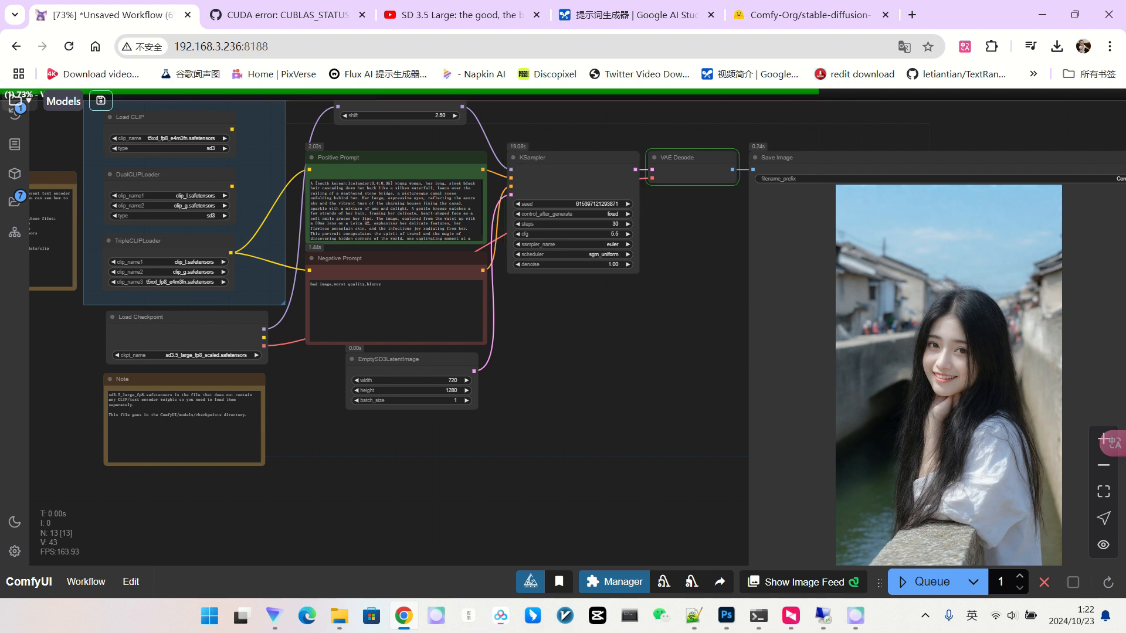
scroll(783, 367, "up", 4)
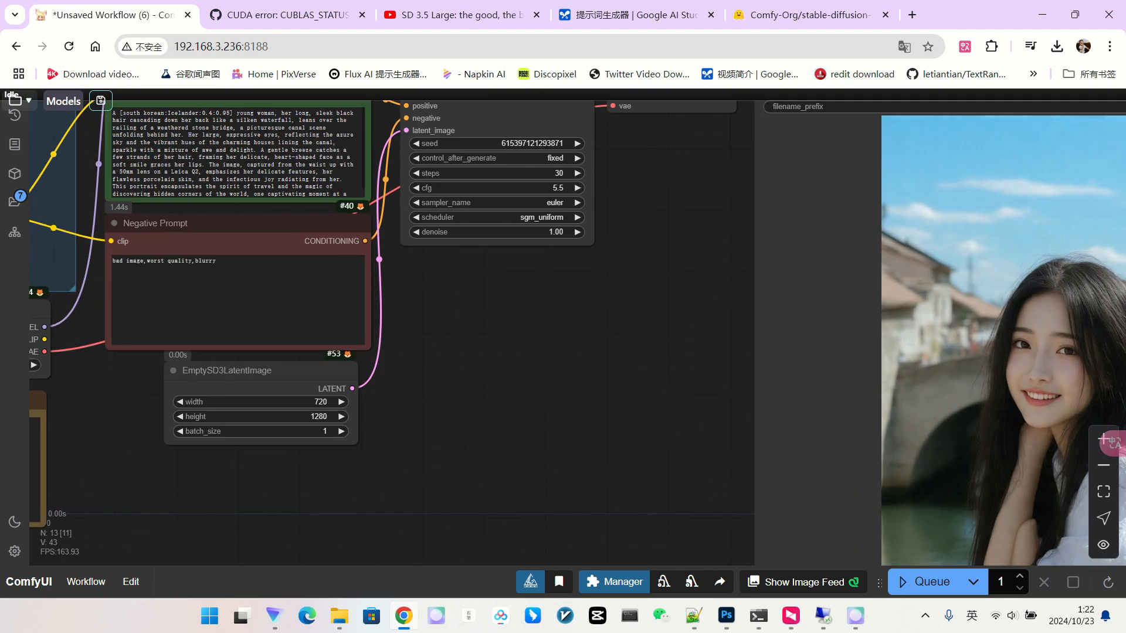
left_click_drag(665, 336, 551, 288)
scroll(552, 288, "down", 2)
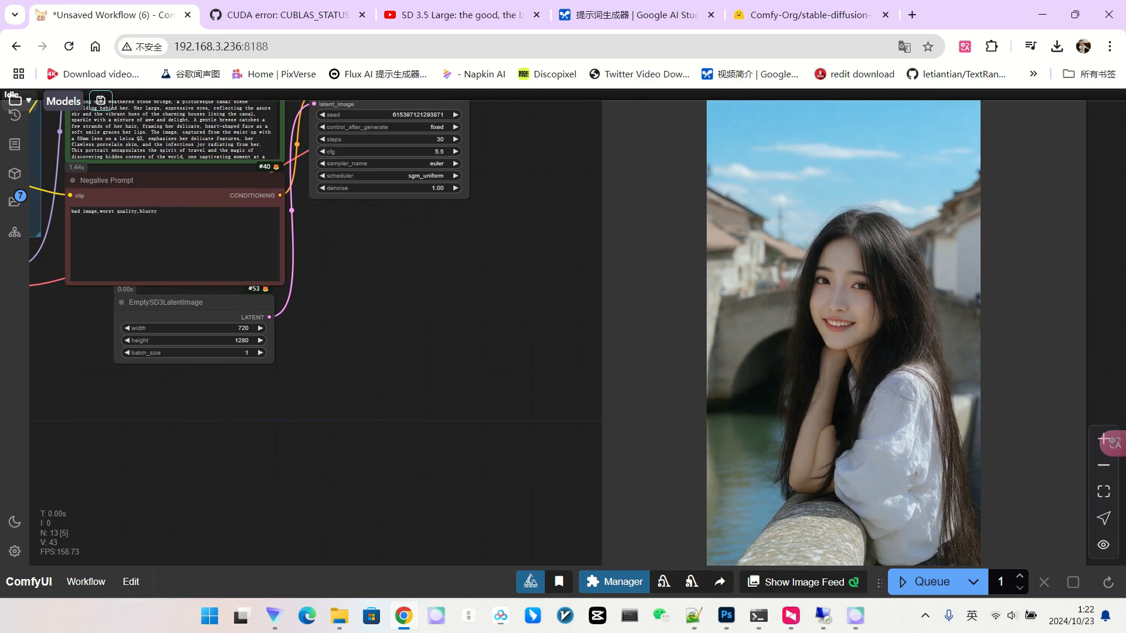
scroll(944, 463, "down", 4)
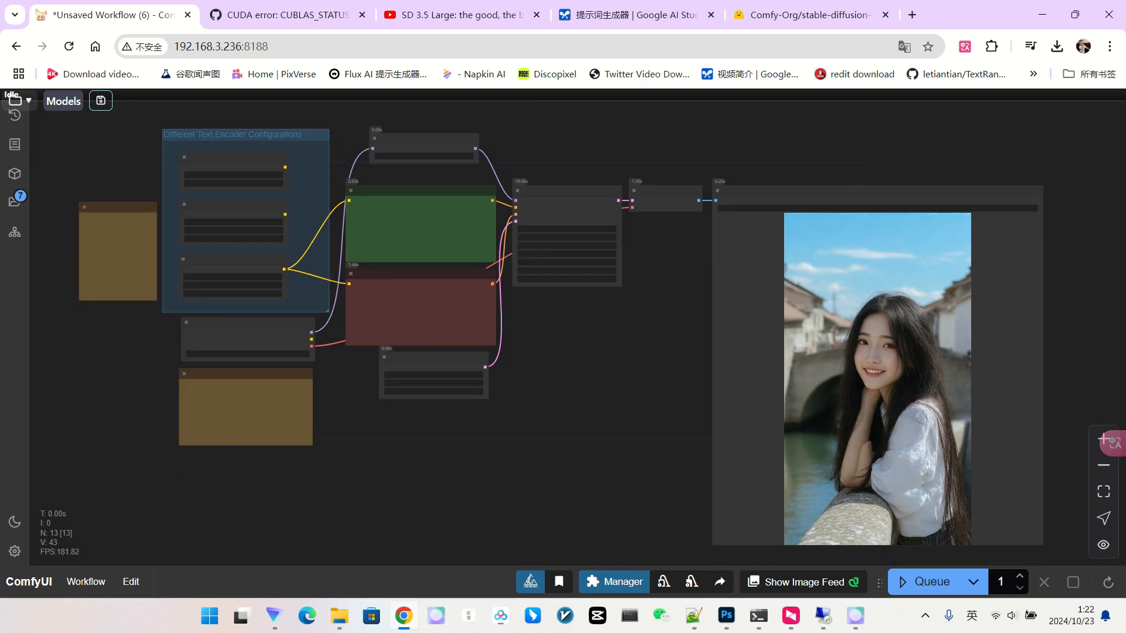
Add an SD3 Negative Conditioning node to the empty canvas area below the KSampler
left_click_drag(549, 292, 620, 324)
scroll(621, 324, "up", 4)
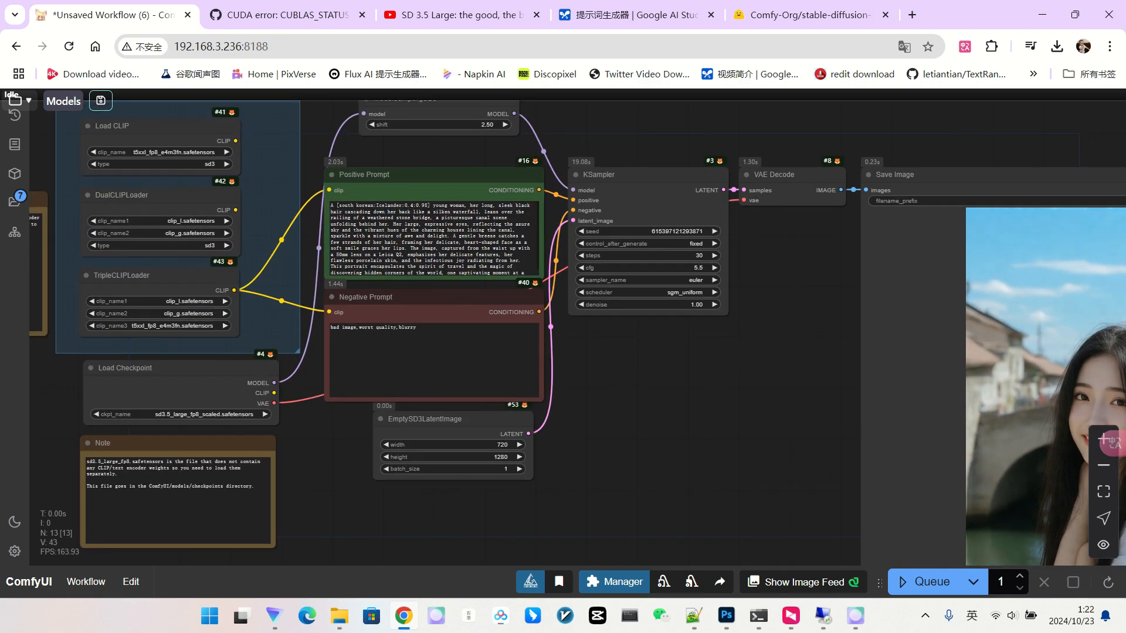
double_click(630, 355)
type("sd3")
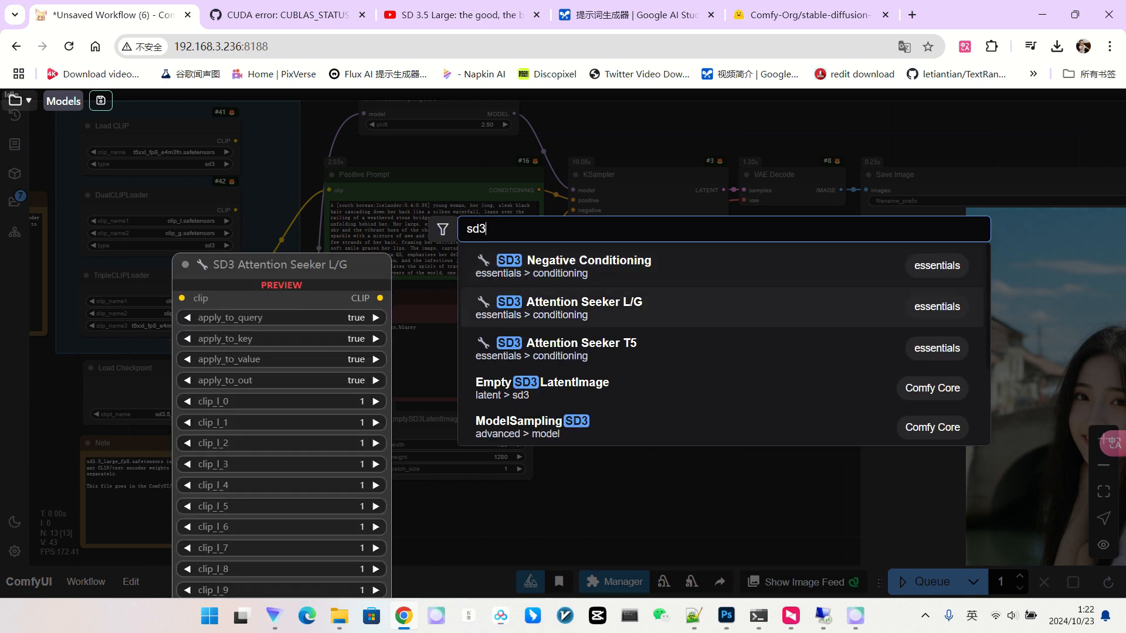
key("Up")
key("Return")
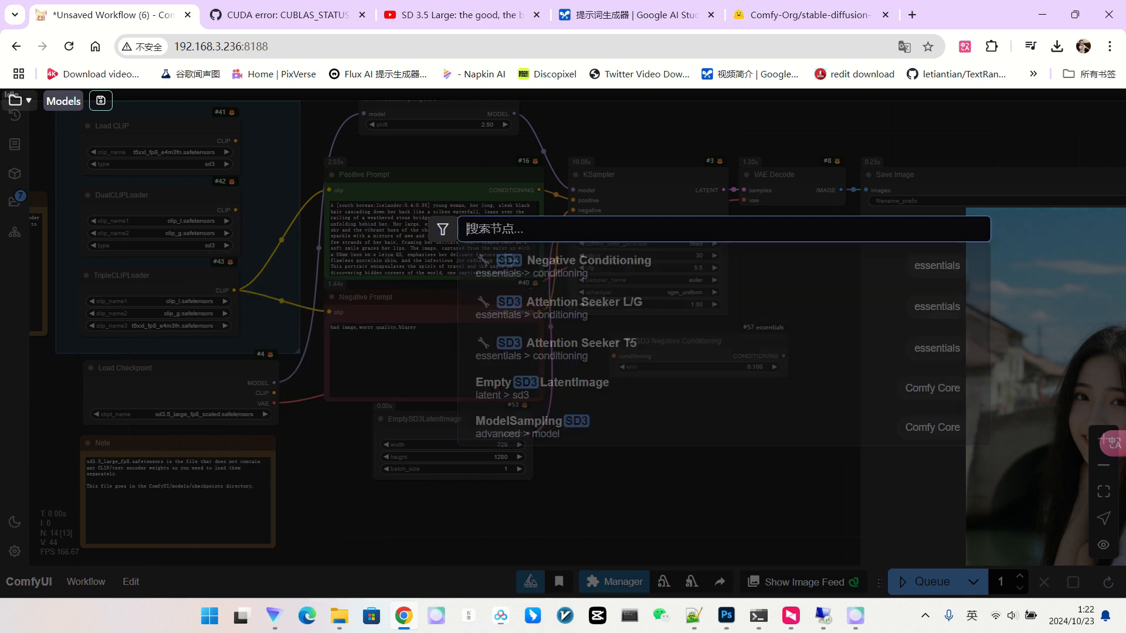
Route the Negative Prompt's conditioning through the SD3 Negative Conditioning node into the KSampler's negative input
scroll(687, 343, "up", 3)
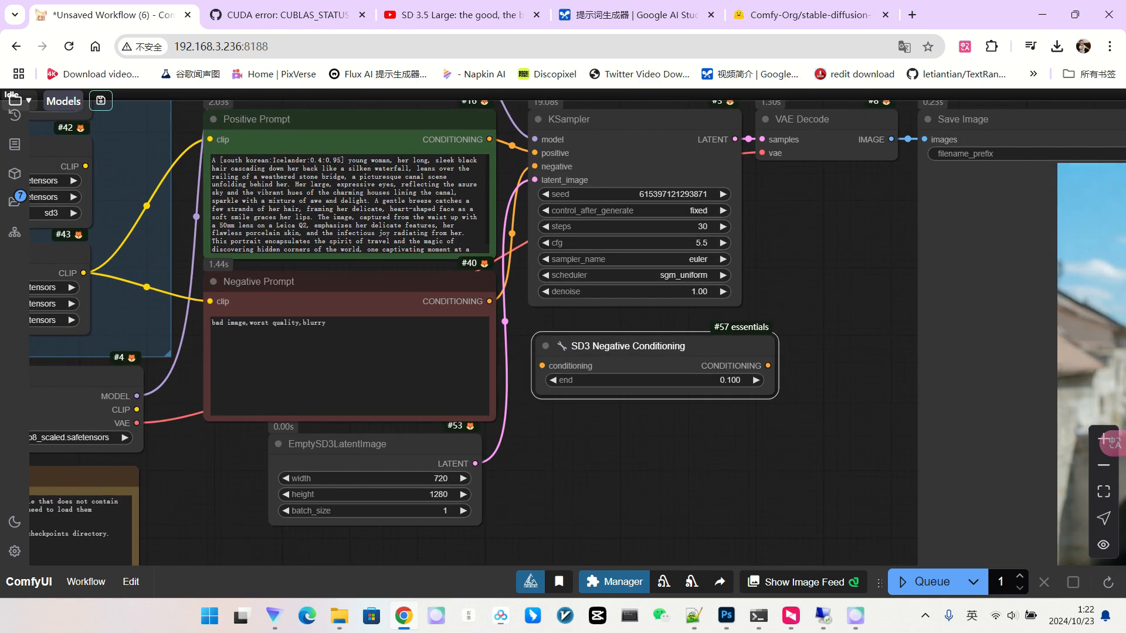
left_click_drag(663, 428, 649, 446)
left_click_drag(475, 319, 528, 384)
left_click_drag(755, 383, 534, 192)
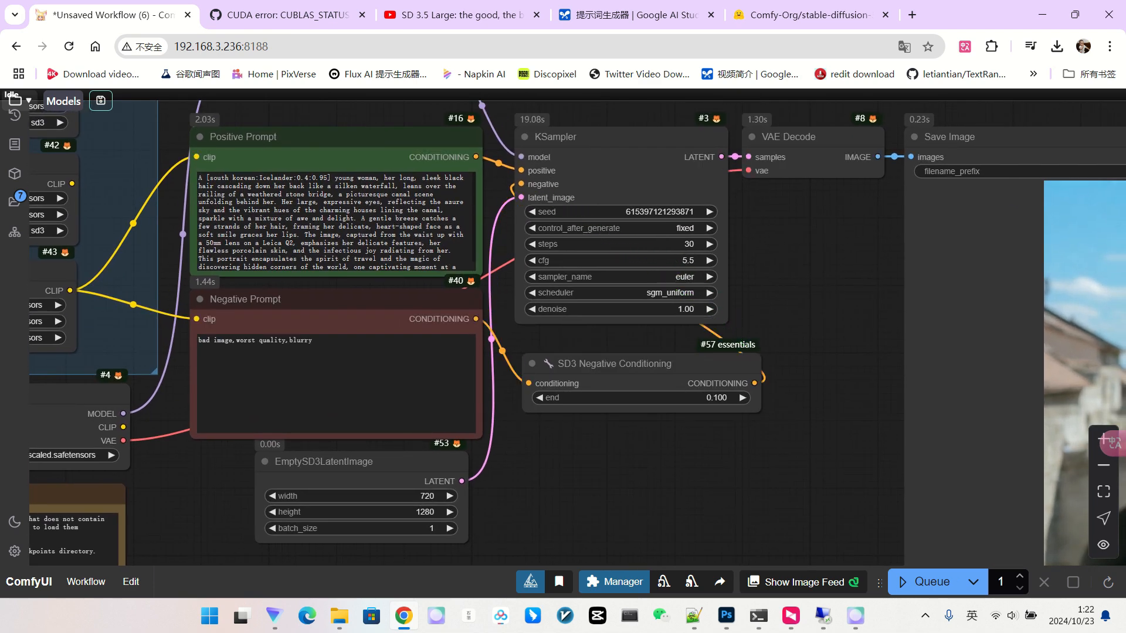
Queue the workflow with the SD3 Negative Conditioning node and inspect the generated canal-bridge portrait up close
scroll(534, 191, "down", 5)
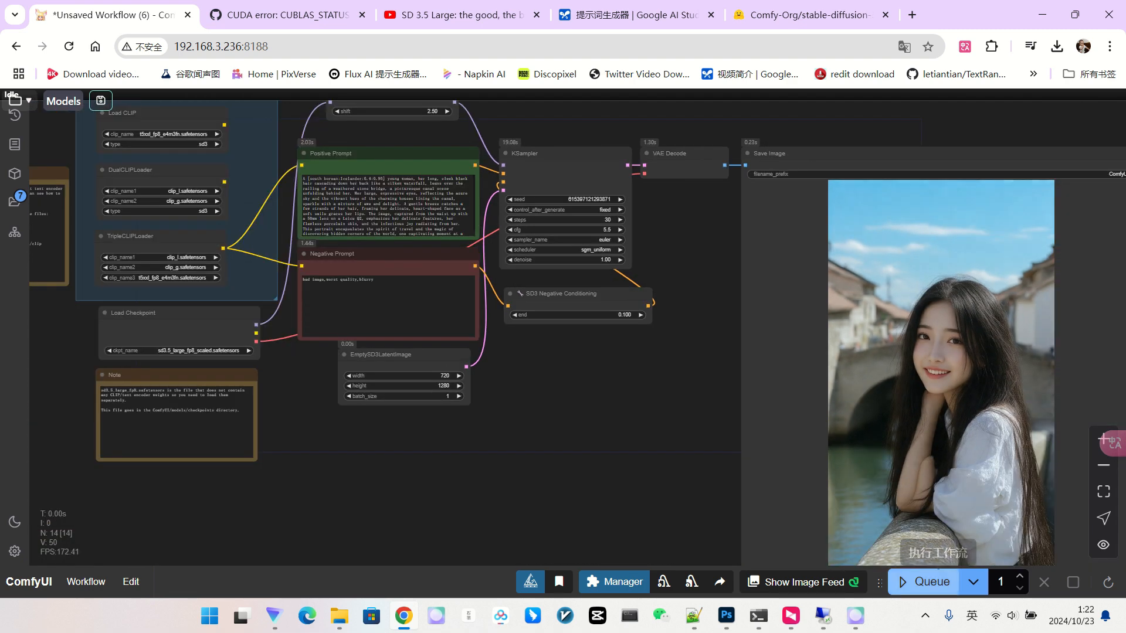
left_click(921, 581)
left_click_drag(692, 434, 645, 434)
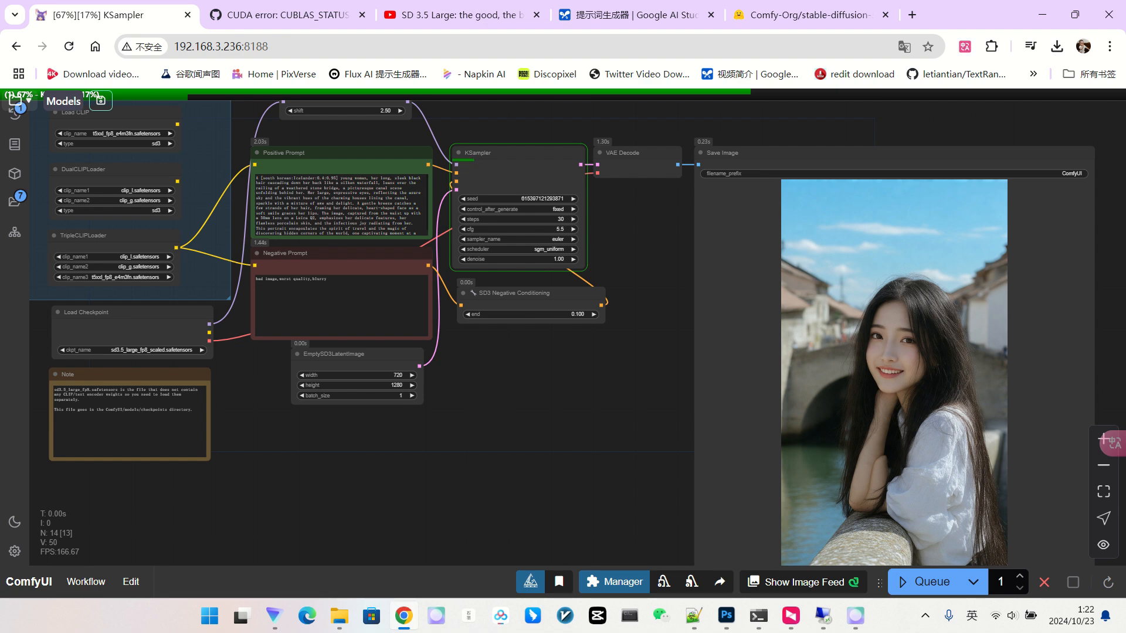
scroll(674, 387, "down", 1)
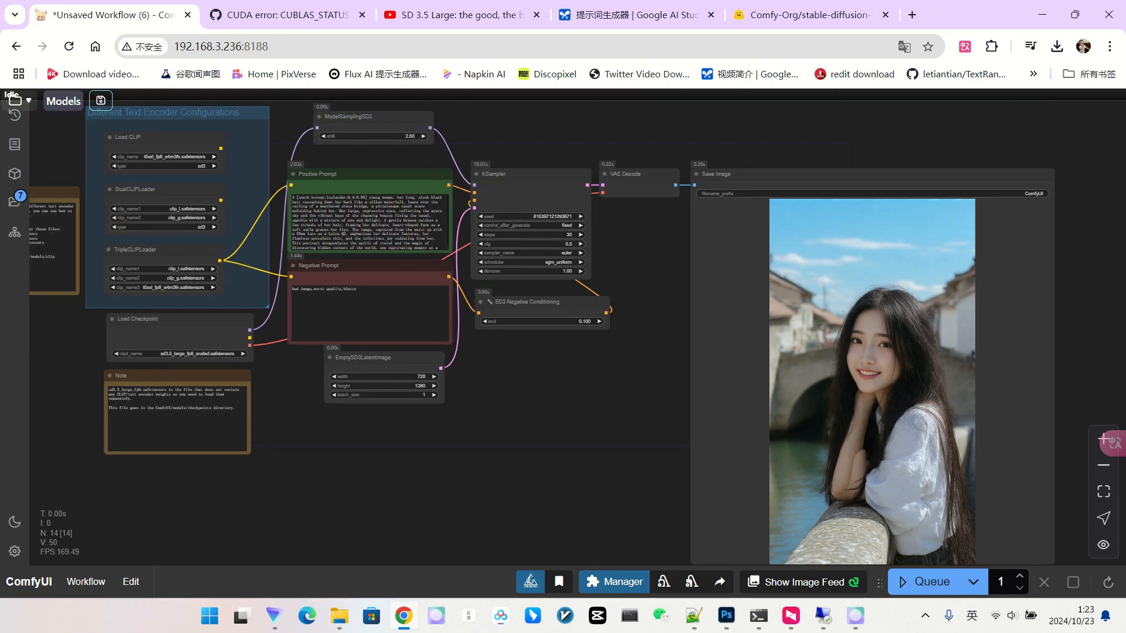
scroll(987, 359, "up", 5)
scroll(830, 326, "up", 1)
scroll(754, 258, "down", 3)
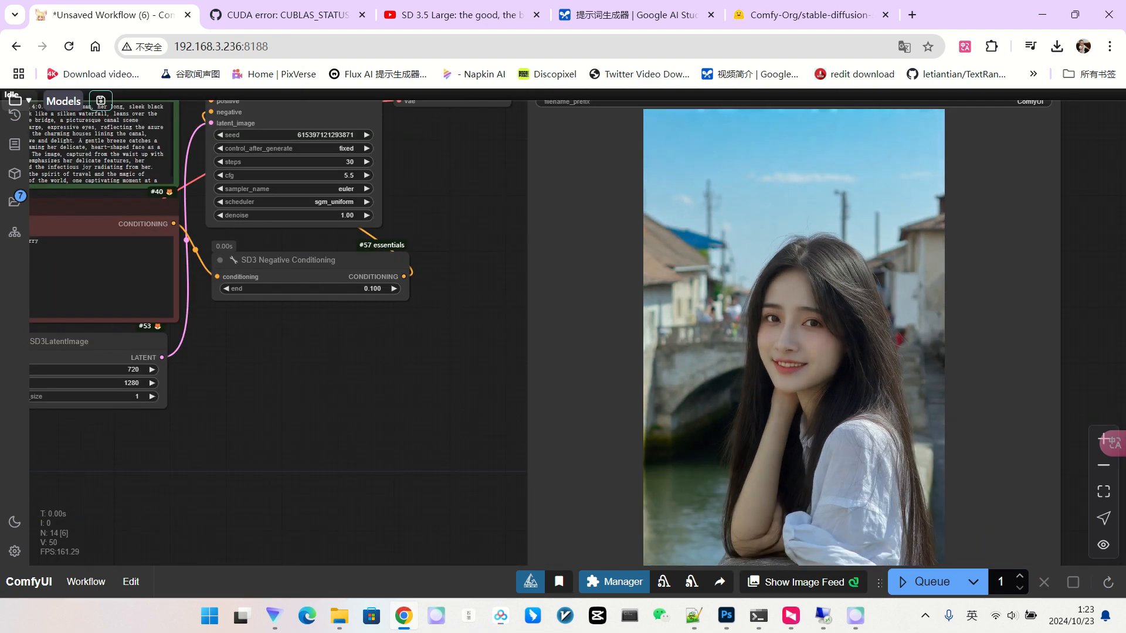
scroll(758, 301, "down", 2)
Review the Negative Prompt and SD3 Negative Conditioning nodes and their connections alongside the portrait
left_click_drag(510, 363, 603, 377)
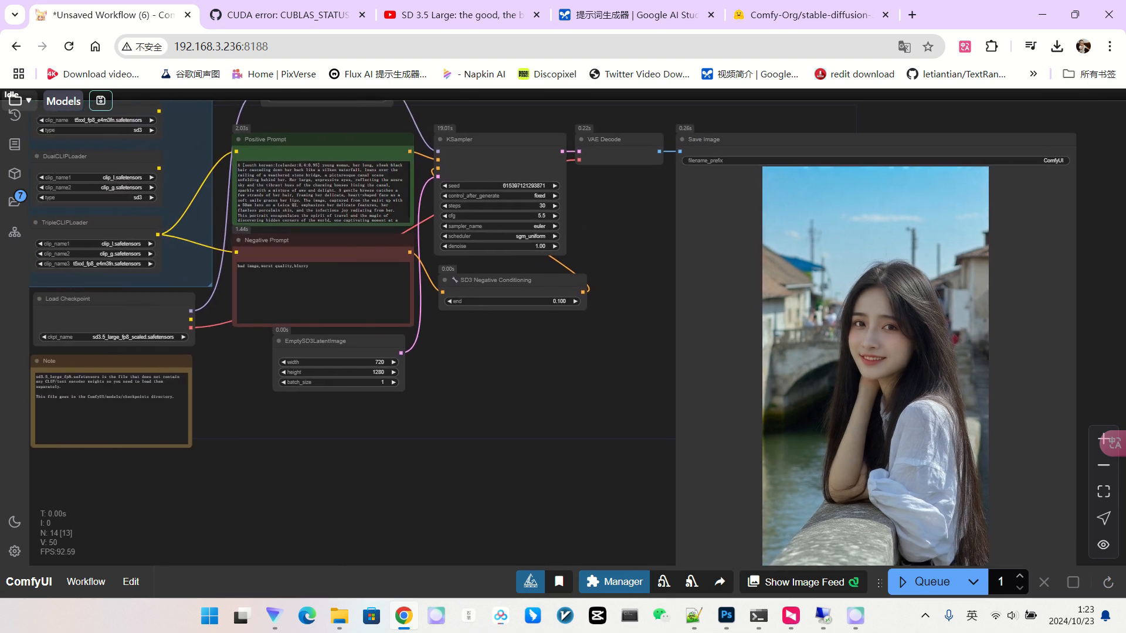
scroll(529, 374, "up", 2)
left_click_drag(529, 374, 602, 398)
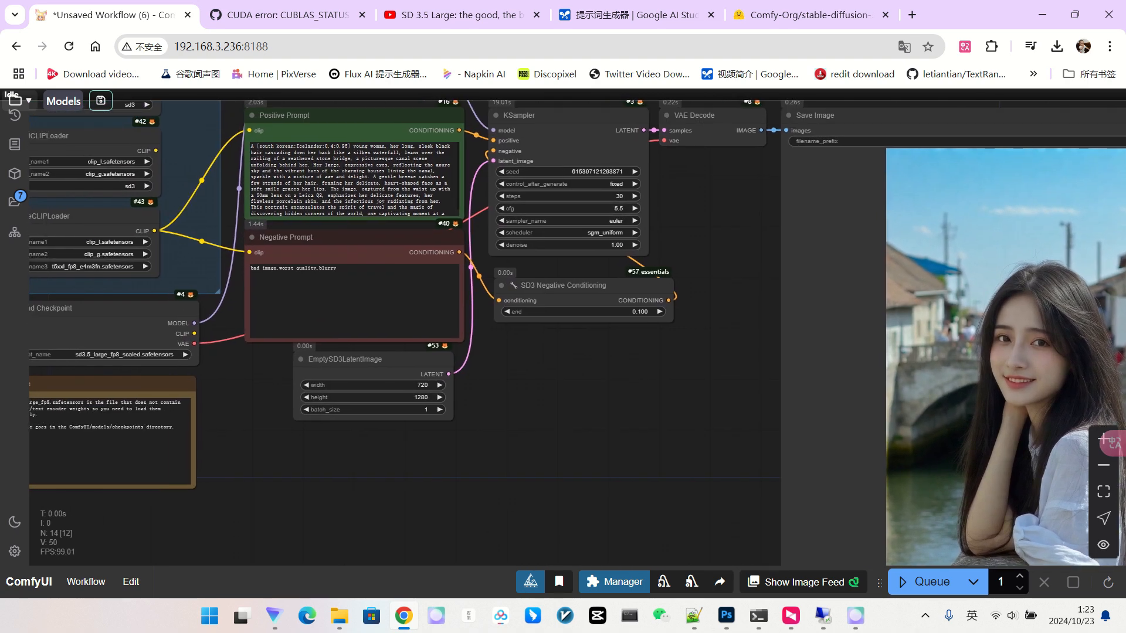
left_click(346, 237)
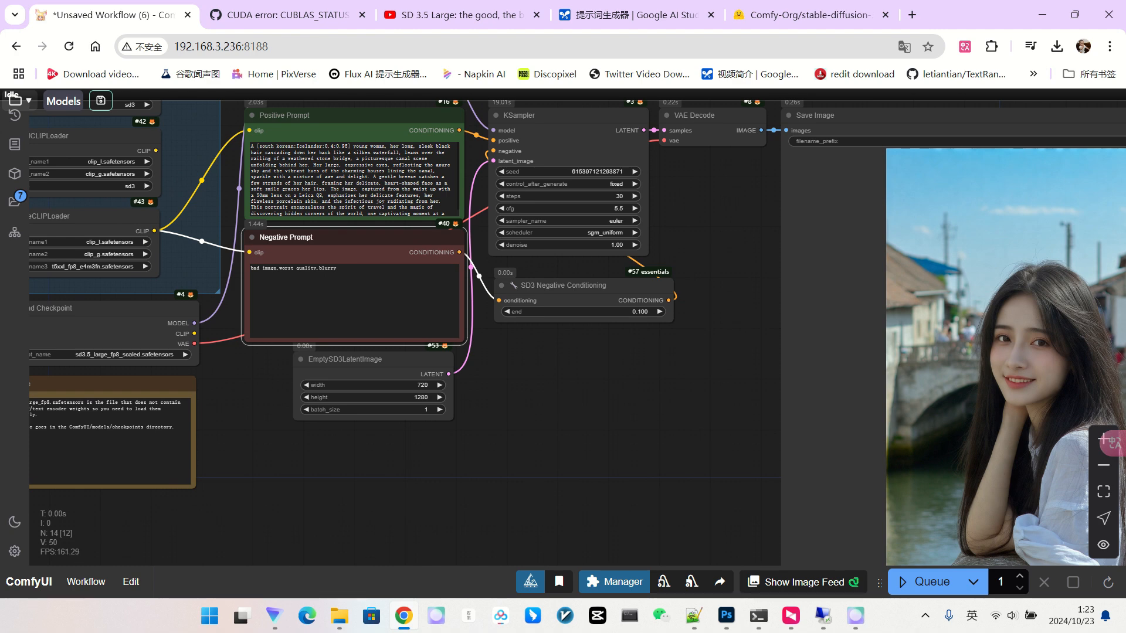
left_click_drag(580, 363, 522, 378)
scroll(522, 351, "down", 2)
left_click_drag(528, 275, 524, 278)
left_click_drag(528, 352, 556, 370)
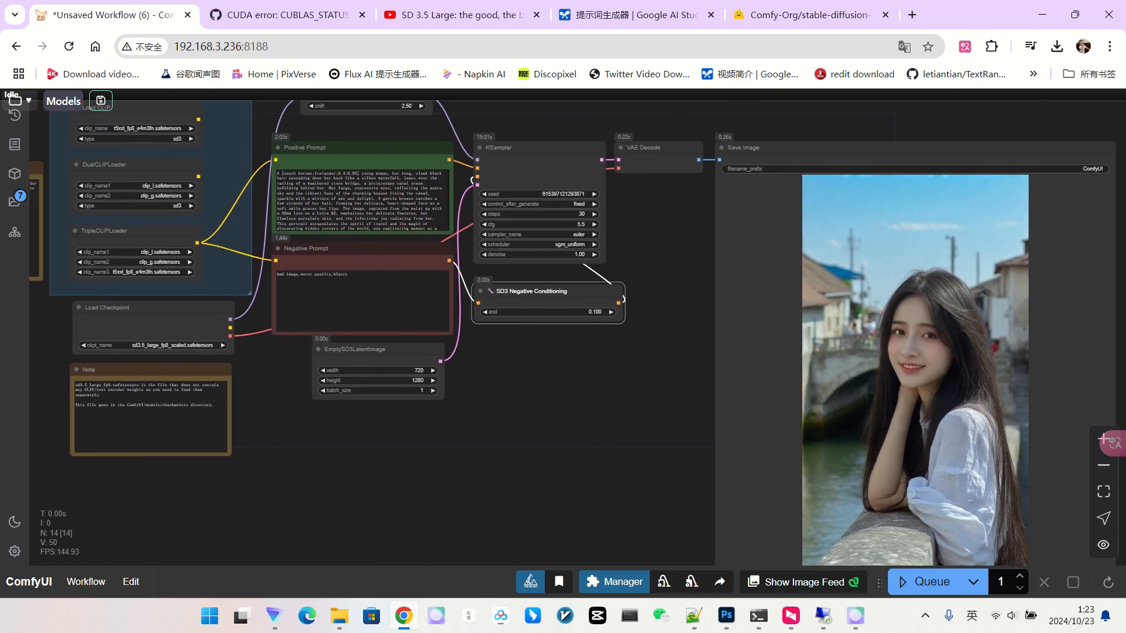
Set the KSampler's steps to 40 and its sampler to dpmpp_2m
scroll(498, 285, "up", 2)
left_click_drag(639, 197, 654, 268)
scroll(644, 278, "up", 6)
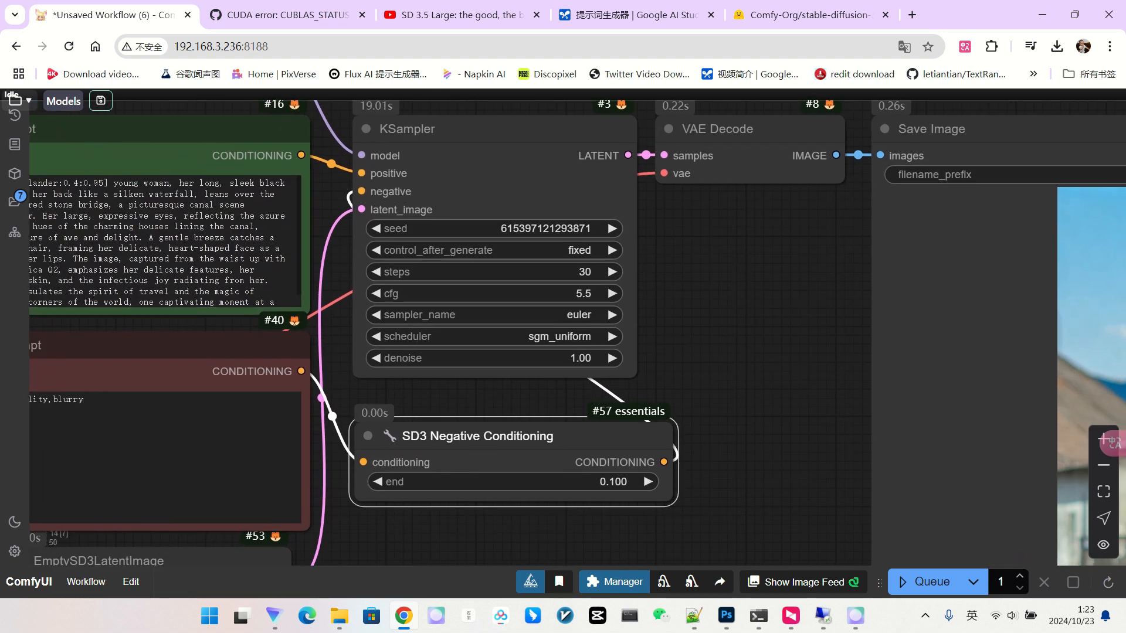
scroll(687, 295, "up", 3)
scroll(695, 293, "down", 2)
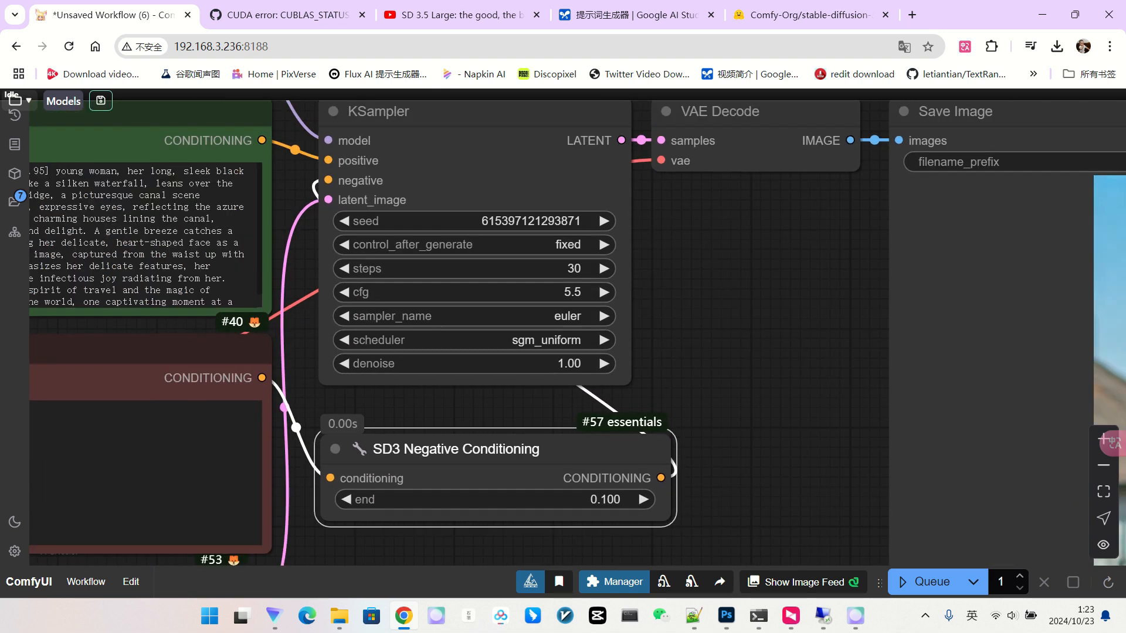
scroll(644, 285, "down", 2)
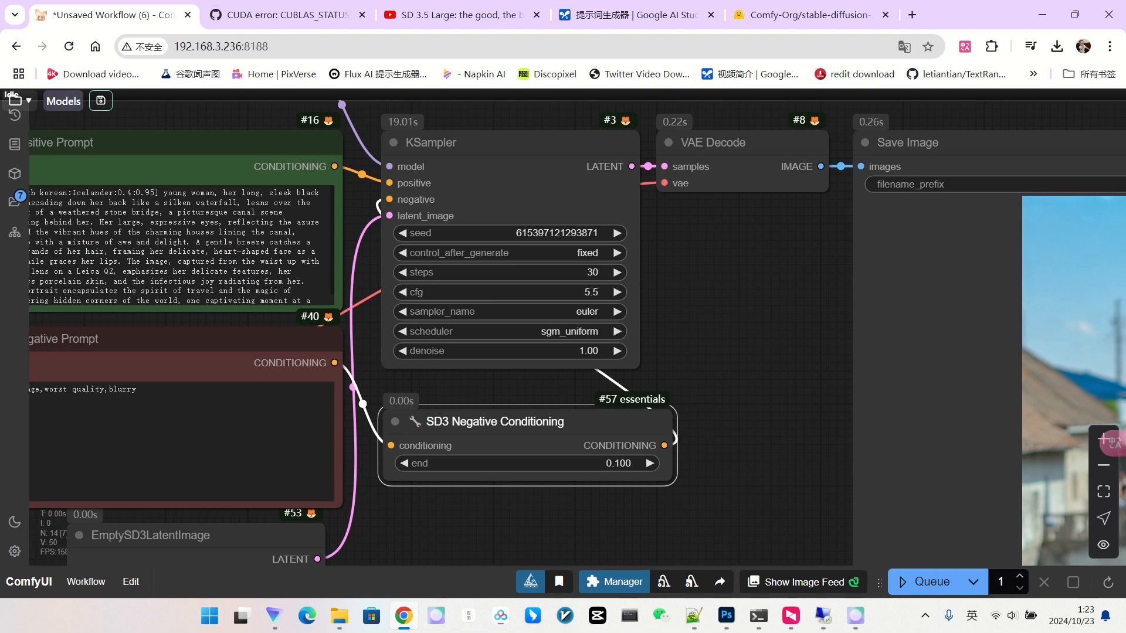
left_click(546, 272)
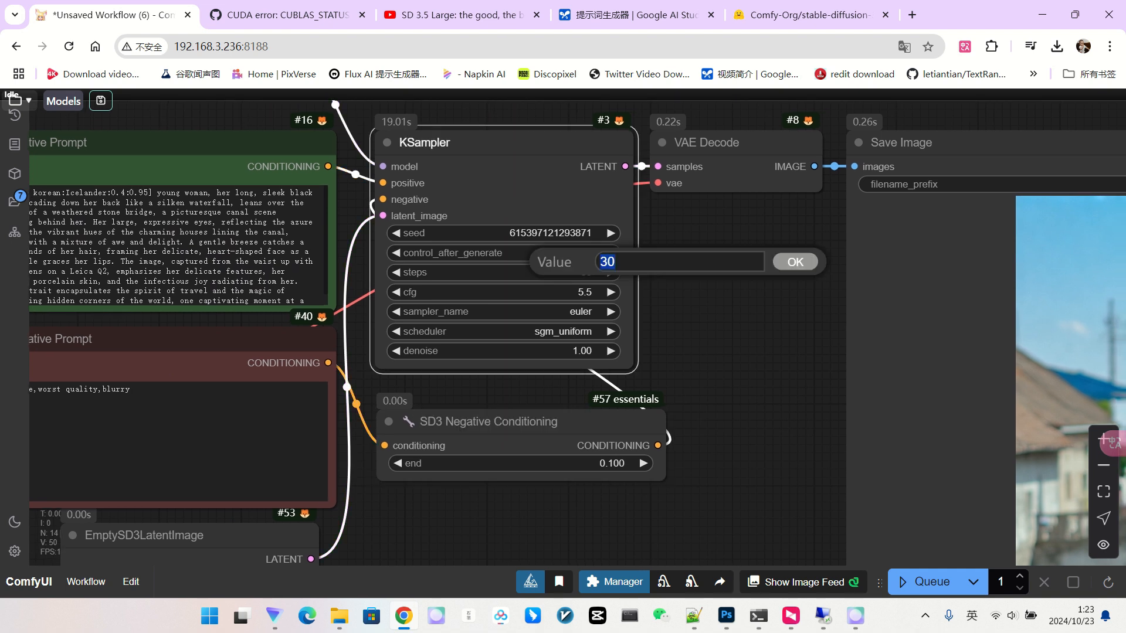
type("40")
key("Return")
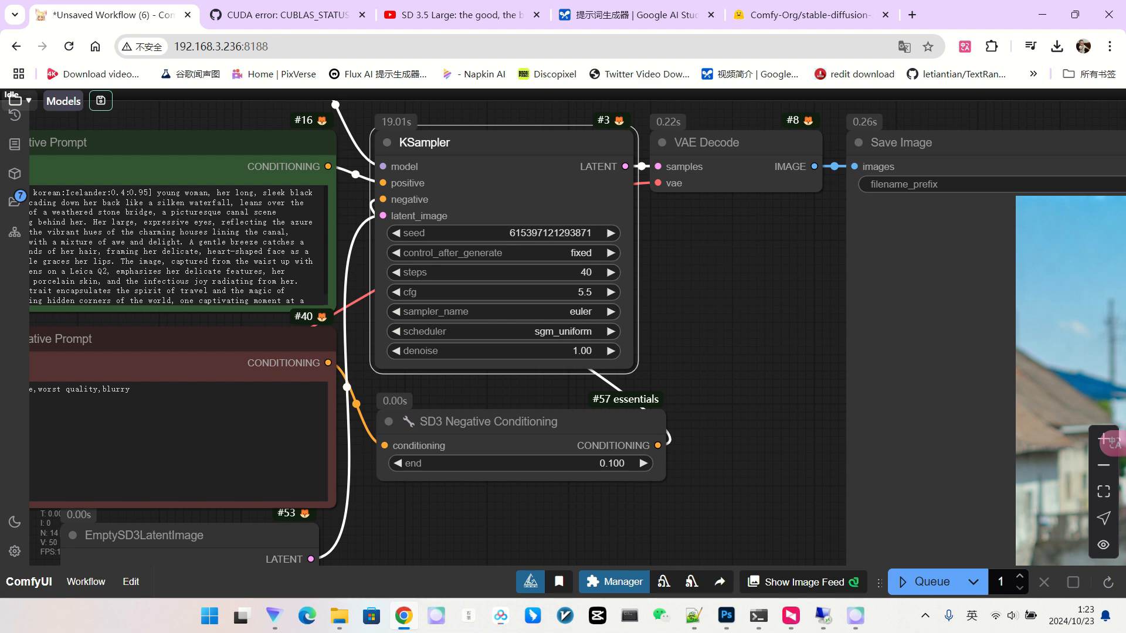
left_click(572, 311)
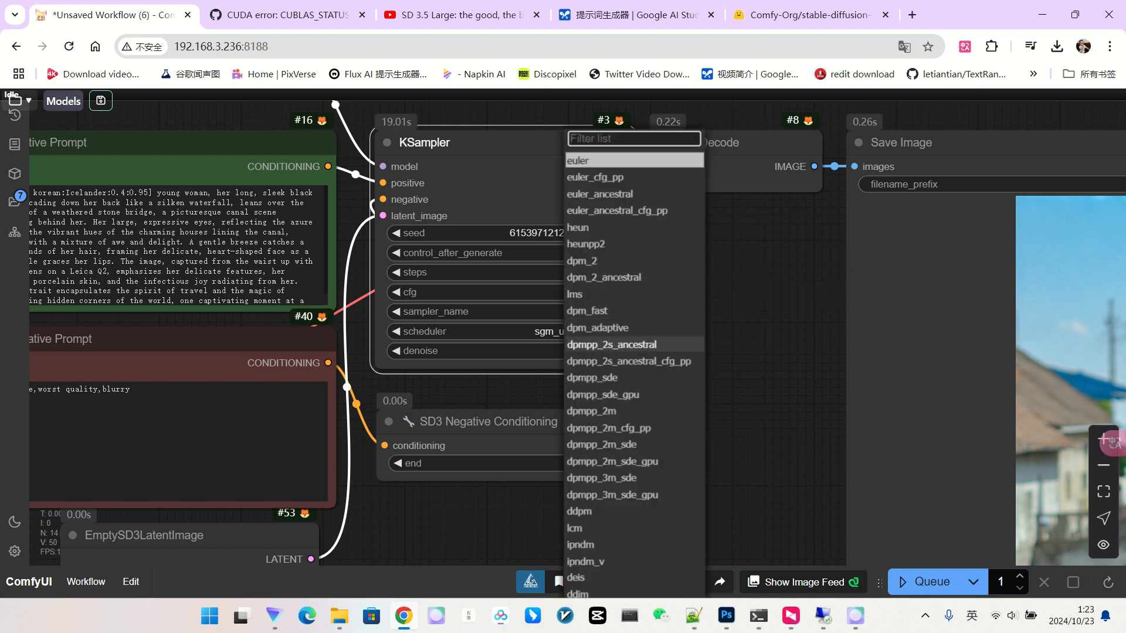
left_click(592, 411)
Generate the portrait with the new step count and sampler, and examine the result close up and in full
scroll(704, 168, "down", 5)
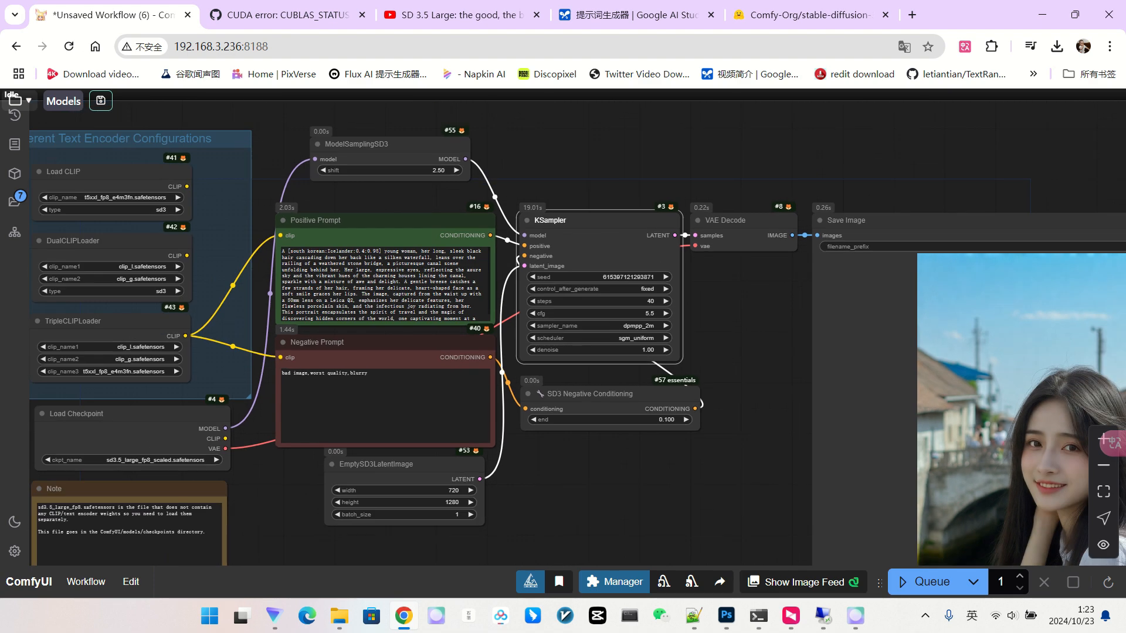
scroll(631, 173, "down", 4)
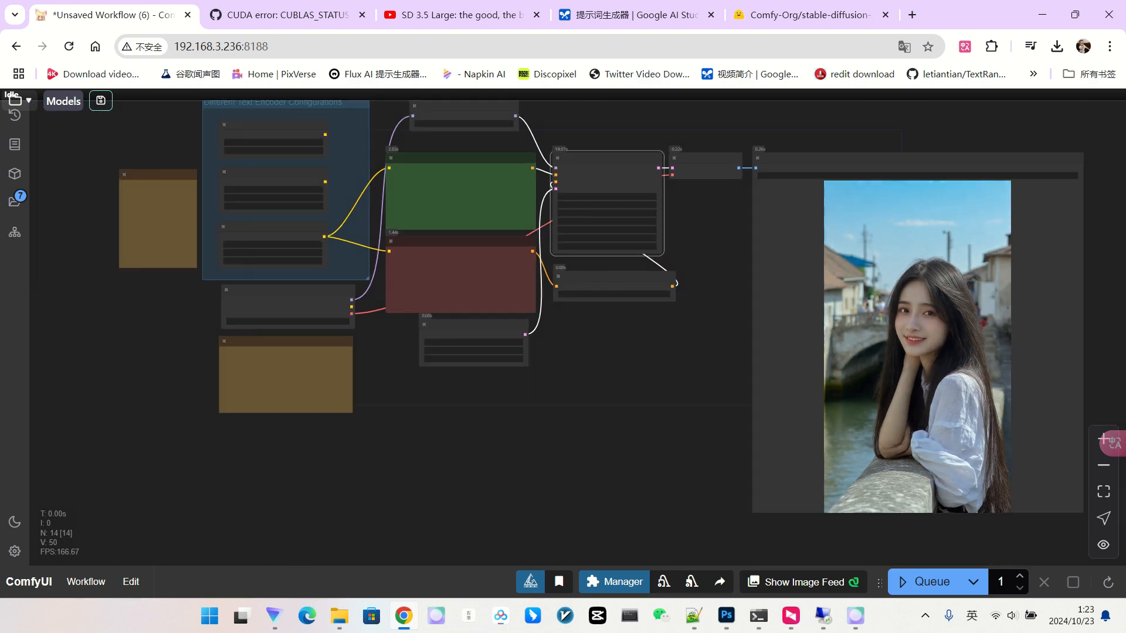
key("ctrl+Return")
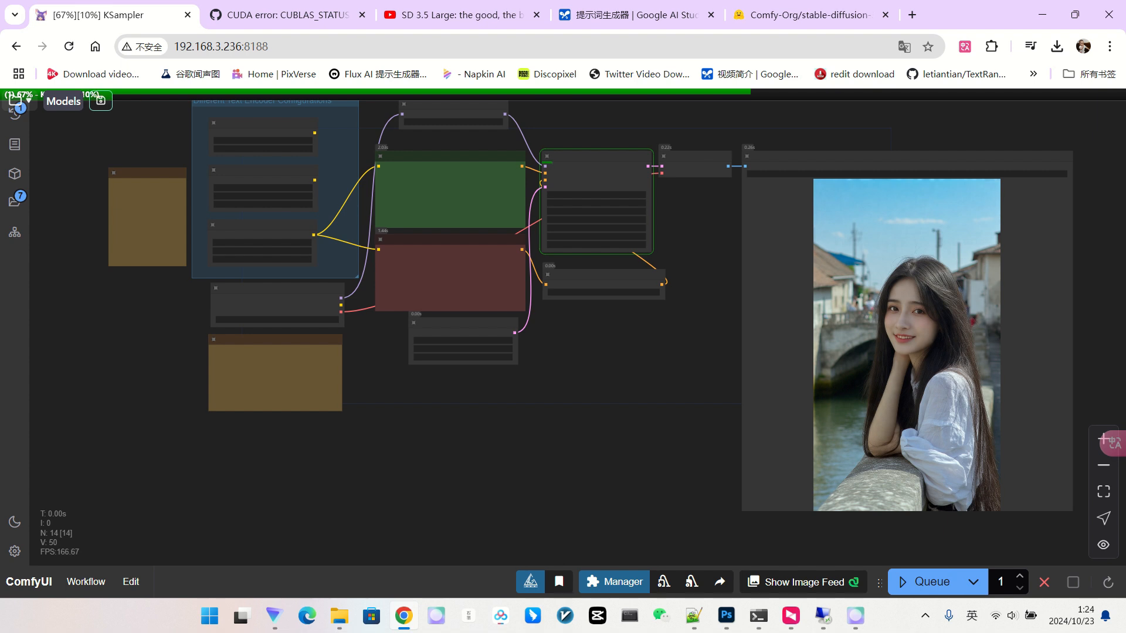
left_click_drag(634, 357, 608, 394)
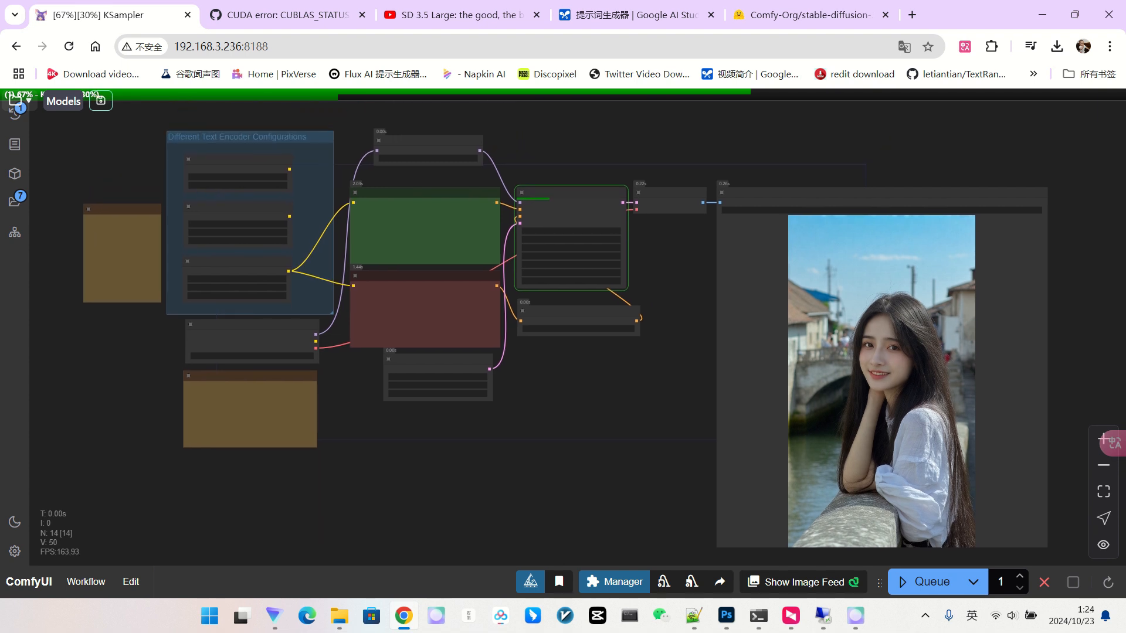
scroll(681, 392, "up", 3)
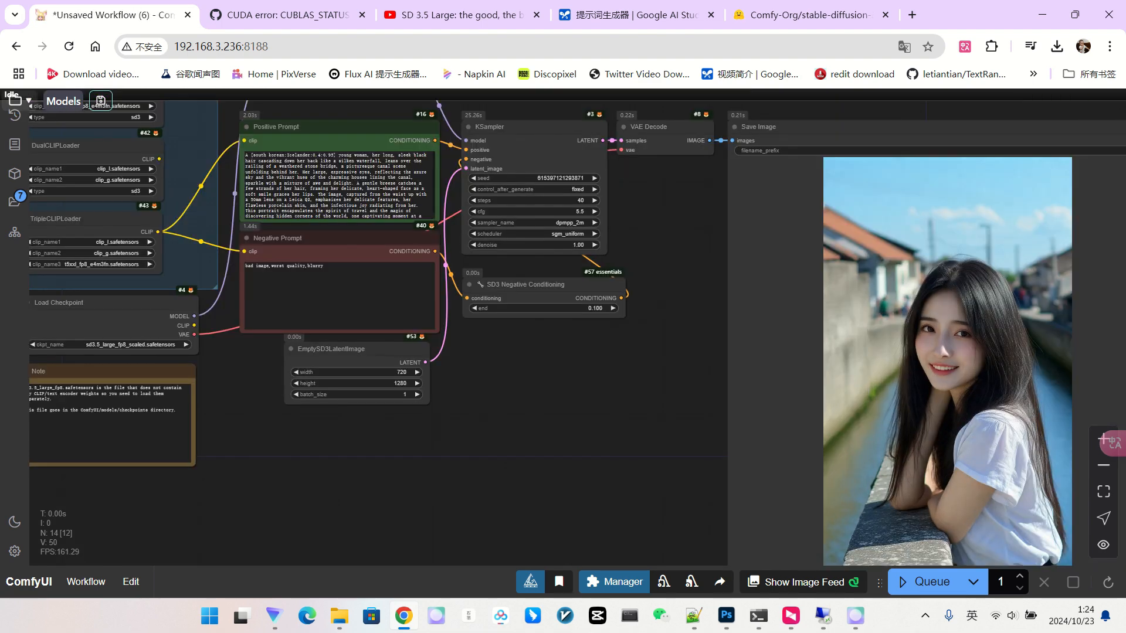
left_click_drag(681, 391, 622, 383)
scroll(915, 361, "up", 8)
scroll(856, 293, "down", 10)
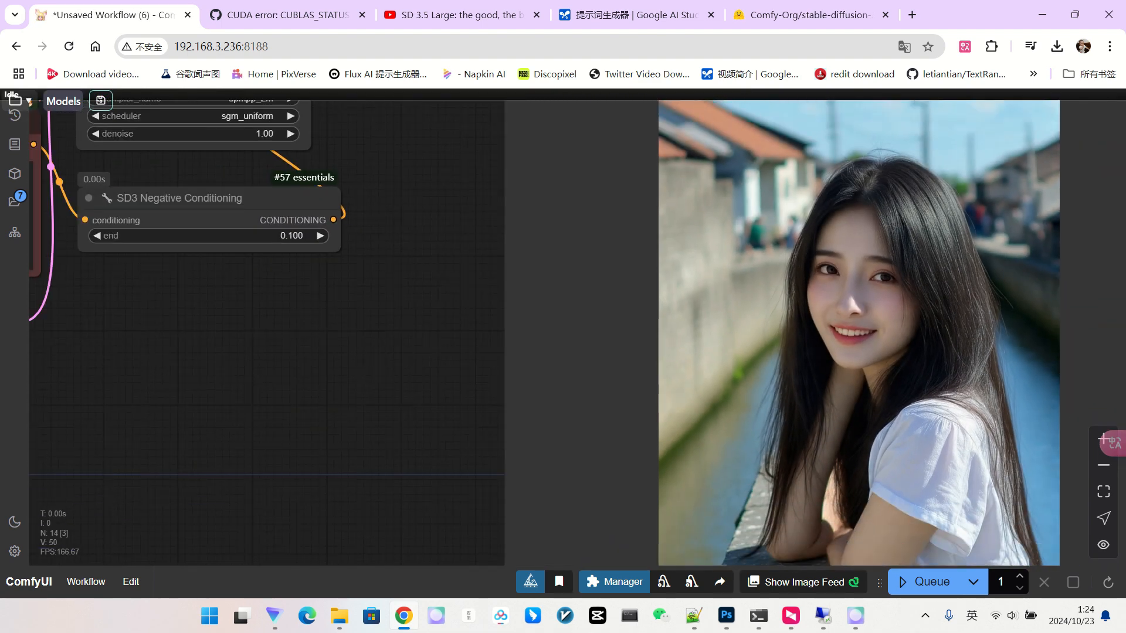
left_click_drag(493, 351, 560, 395)
scroll(560, 395, "down", 3)
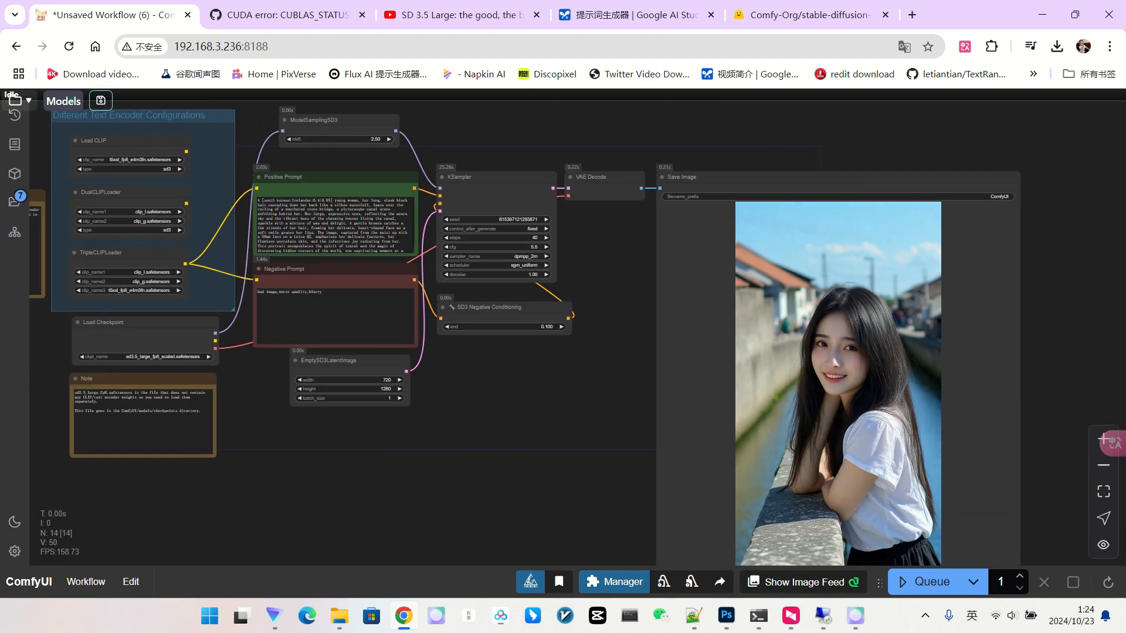
Check the KSampler and conditioning settings, and examine the face and background details of the dpmpp_2m portrait
scroll(299, 191, "up", 3)
scroll(552, 241, "up", 2)
scroll(515, 252, "up", 2)
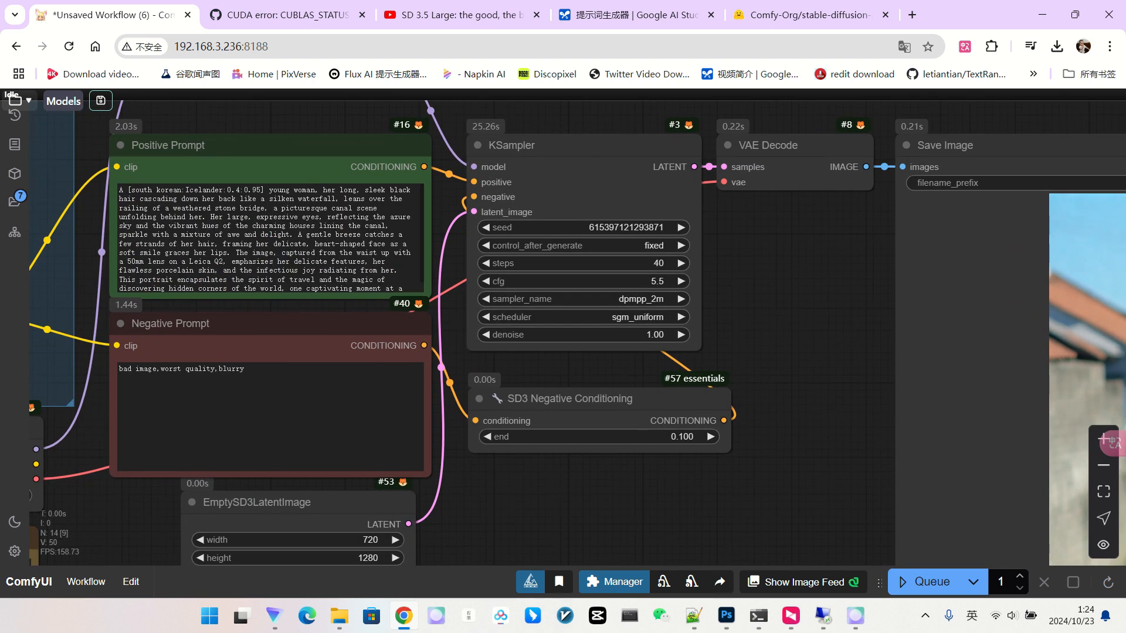
scroll(528, 294, "down", 2)
scroll(652, 293, "up", 1)
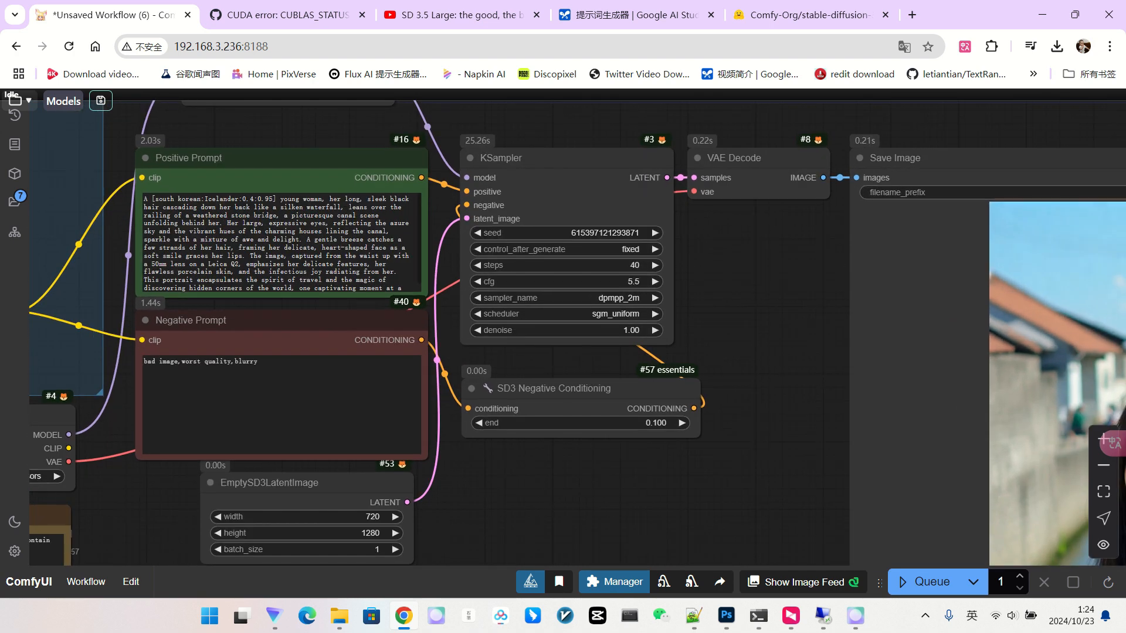
scroll(759, 328, "down", 3)
left_click_drag(768, 364, 525, 216)
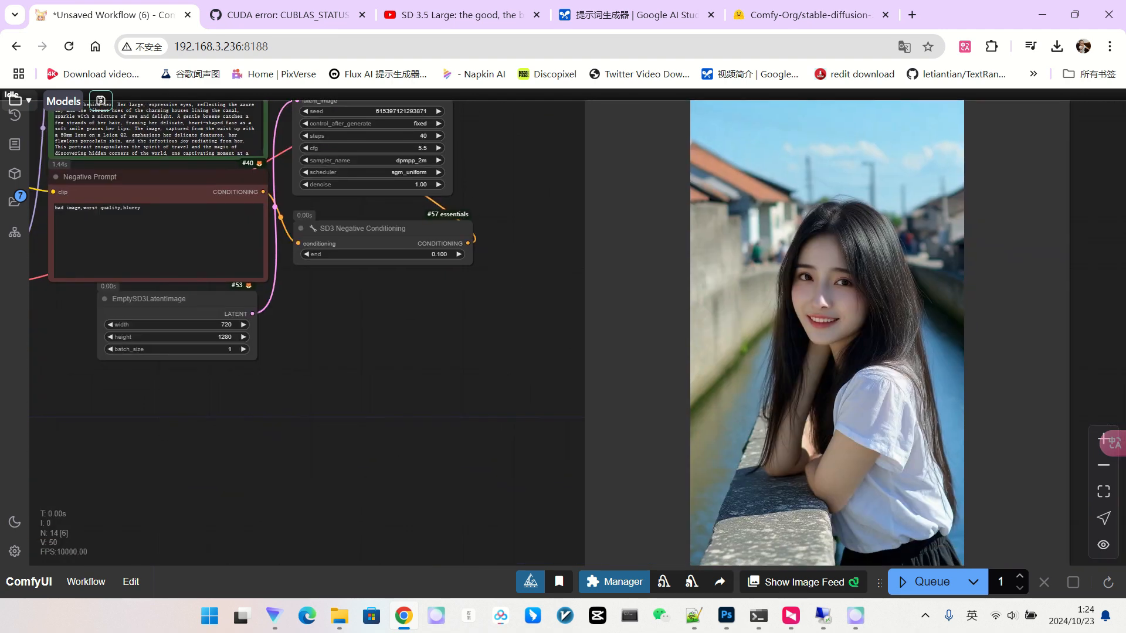
scroll(889, 293, "up", 10)
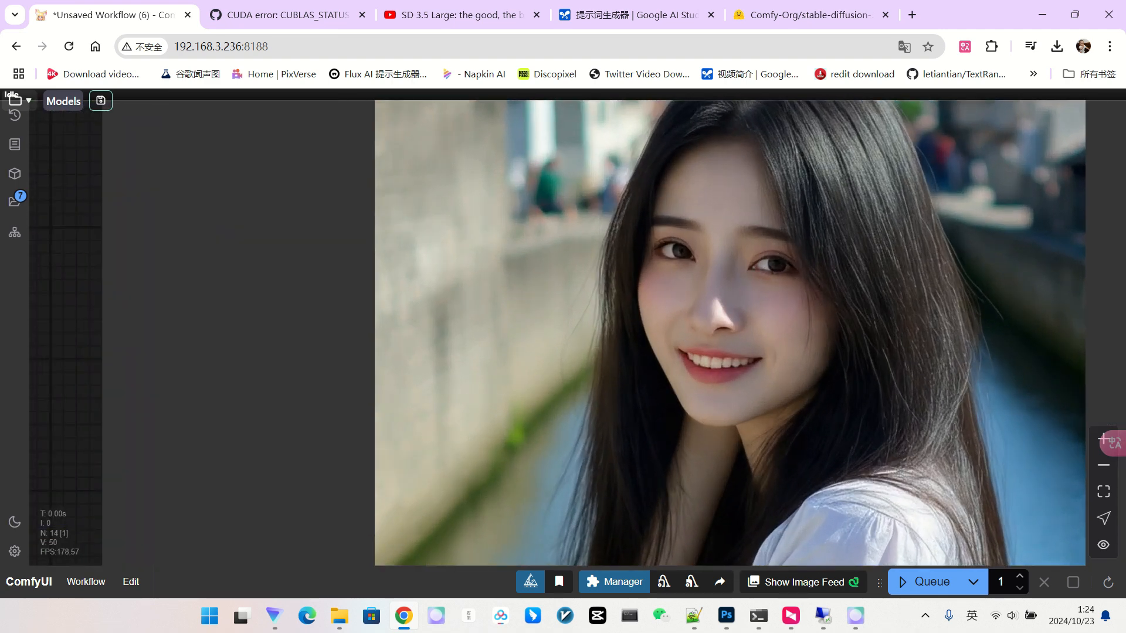
scroll(735, 235, "down", 12)
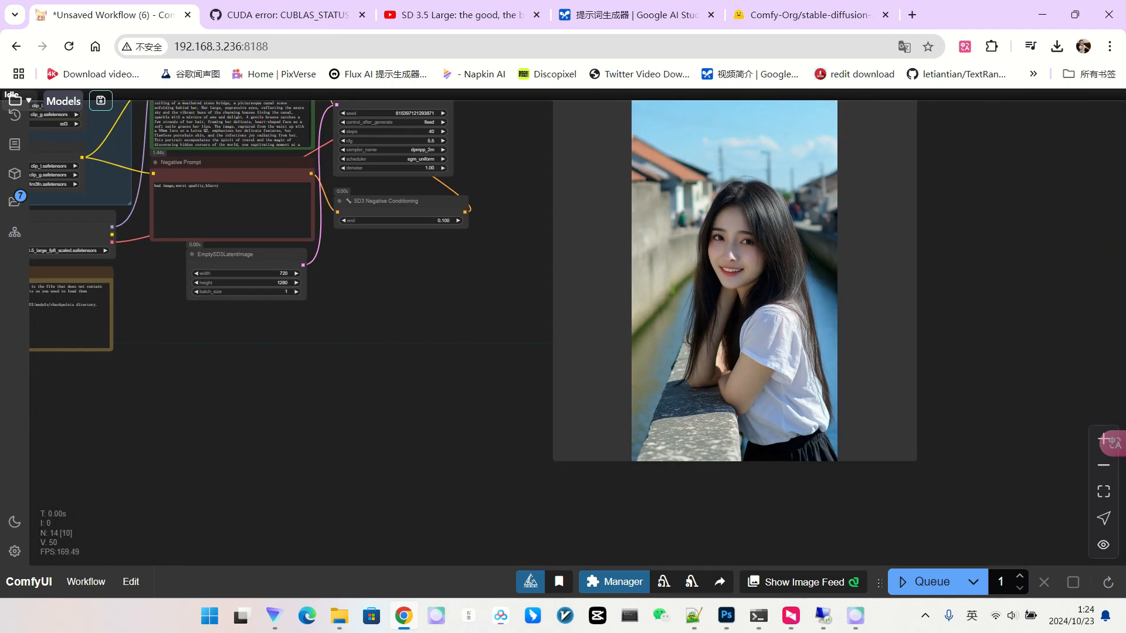
Set the KSampler's cfg to 5
left_click_drag(481, 282, 531, 404)
scroll(461, 238, "up", 6)
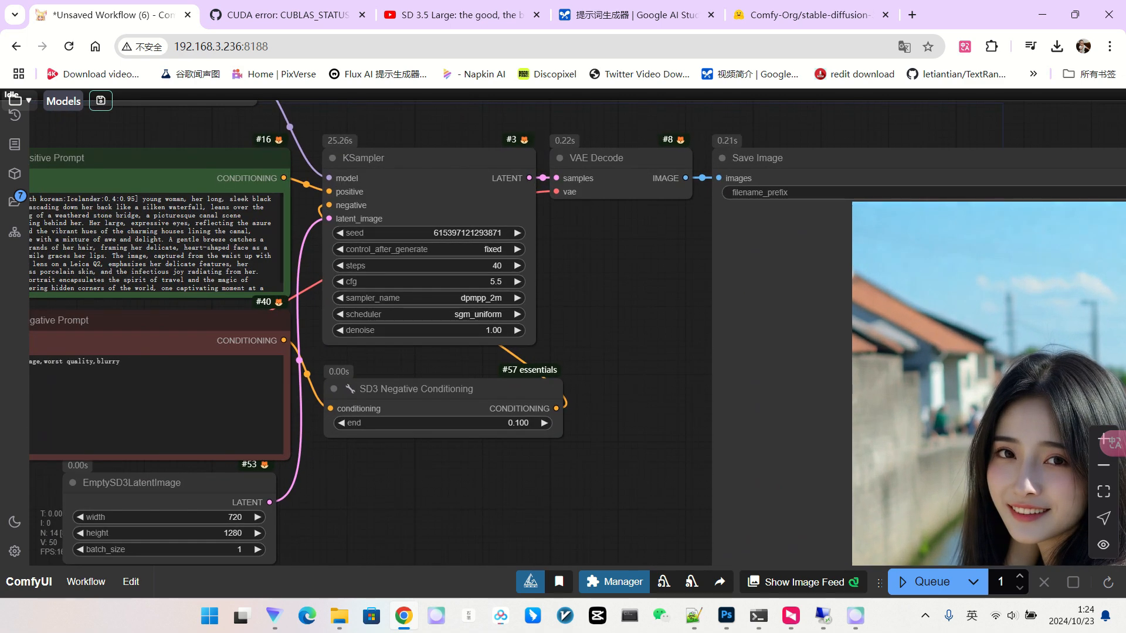
left_click(464, 281)
type("5")
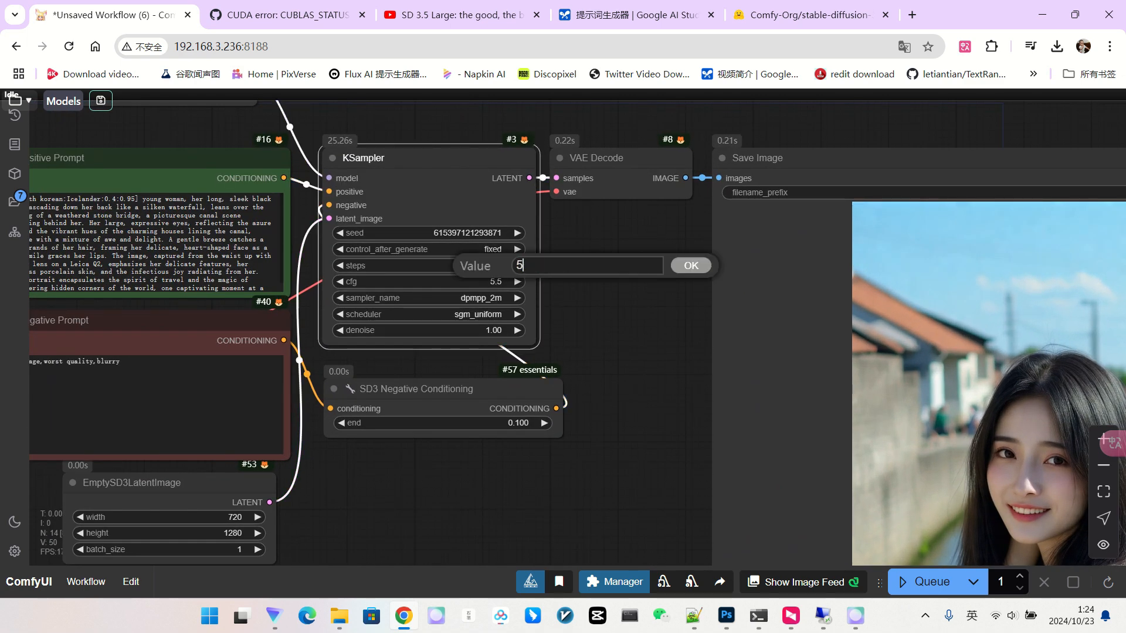
key("Return")
Queue the workflow with the lowered cfg and examine the new portrait's face up close
scroll(633, 300, "down", 3)
key("ctrl+Return")
left_click_drag(634, 300, 628, 237)
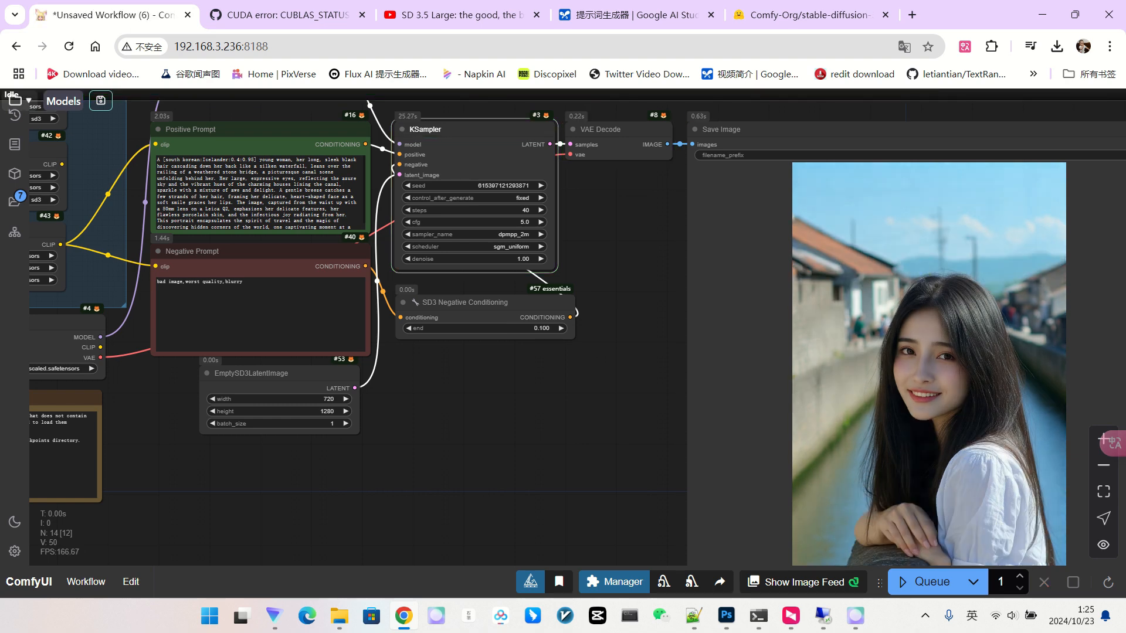
scroll(1050, 404, "up", 10)
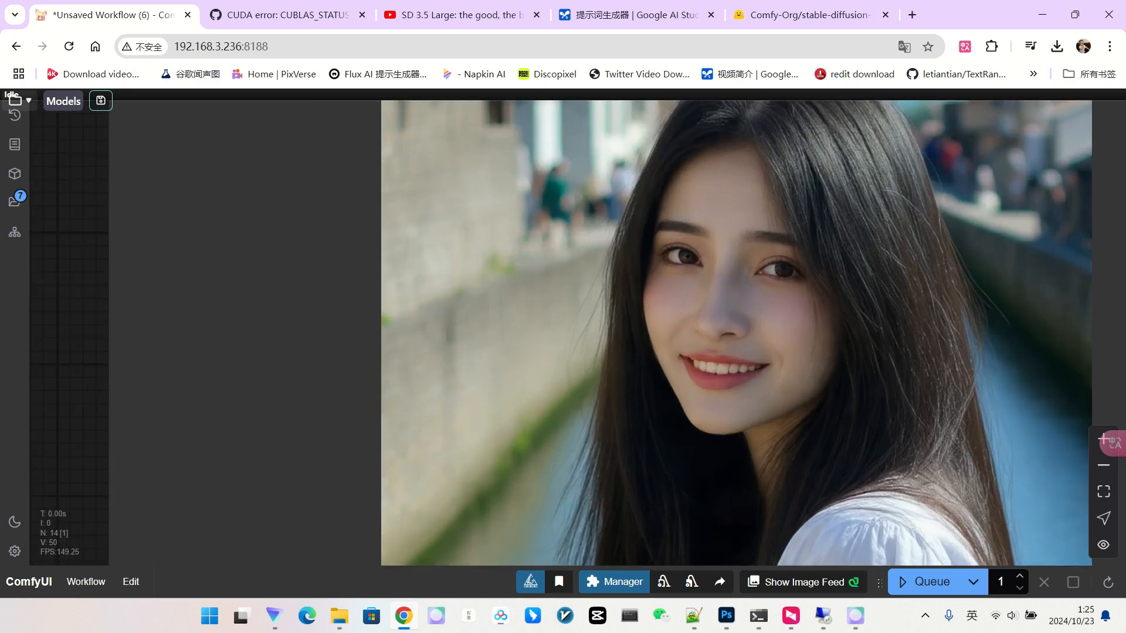
Review the KSampler, prompt, text encoder and checkpoint node settings alongside the full portrait
scroll(827, 326, "down", 7)
scroll(836, 290, "down", 3)
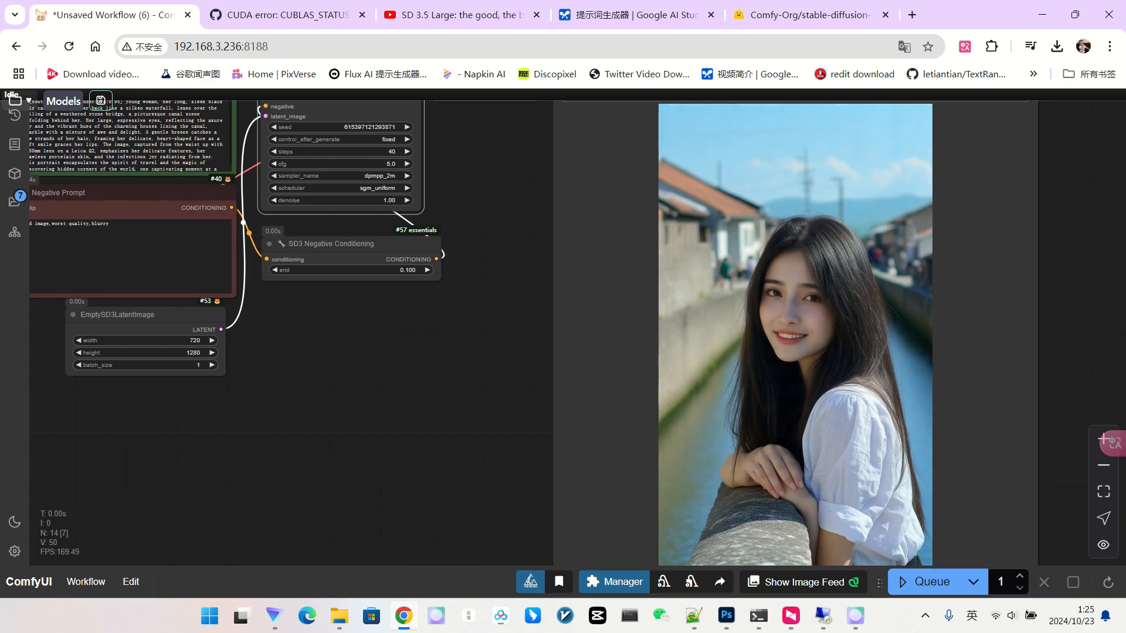
left_click_drag(476, 352, 727, 444)
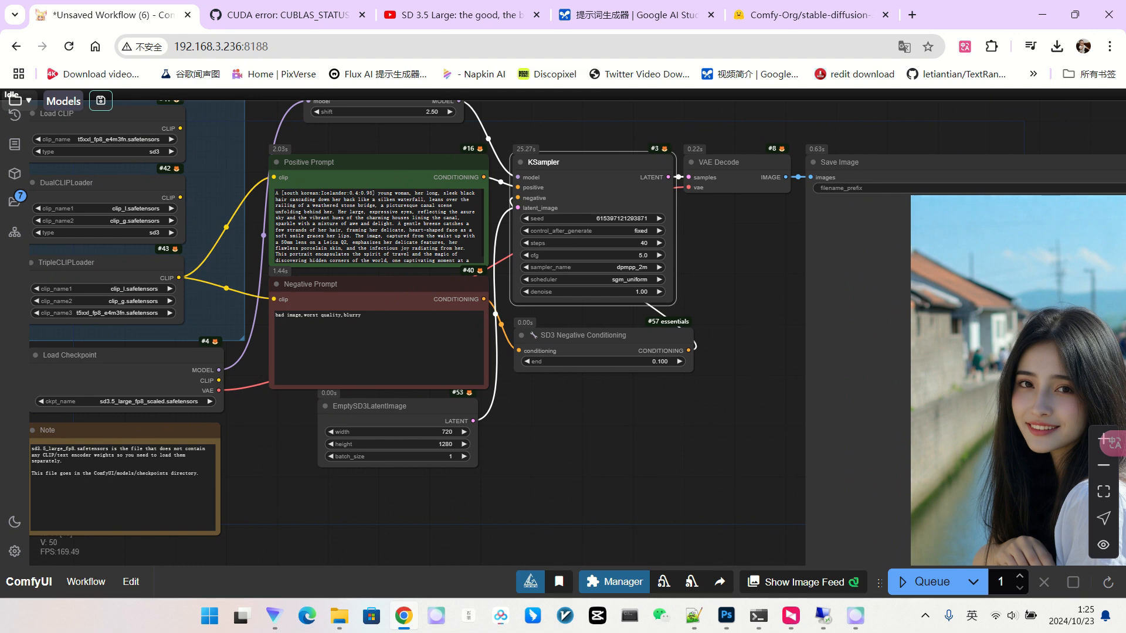
scroll(892, 317, "down", 2)
scroll(342, 242, "up", 2)
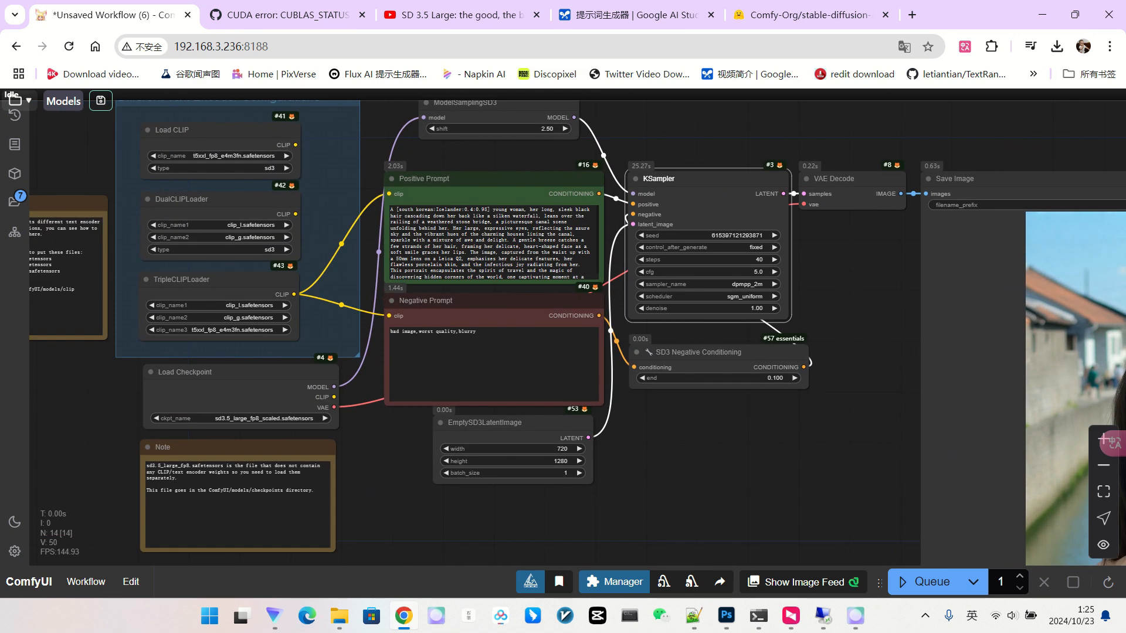
scroll(232, 212, "up", 3)
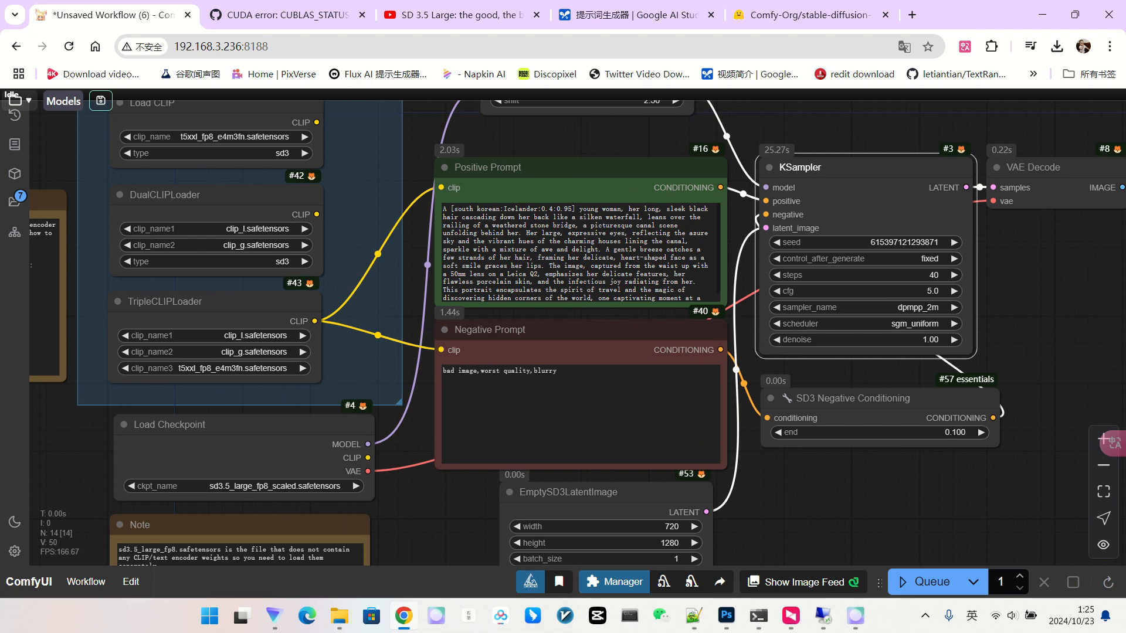
left_click(205, 305)
scroll(286, 138, "down", 5)
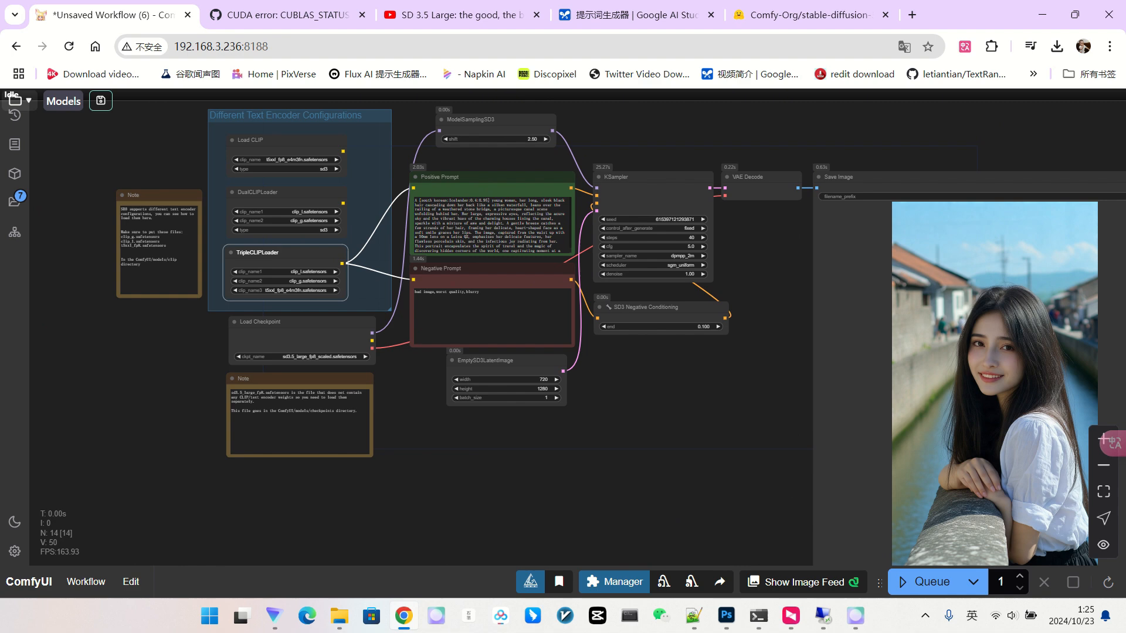
left_click_drag(668, 440, 640, 424)
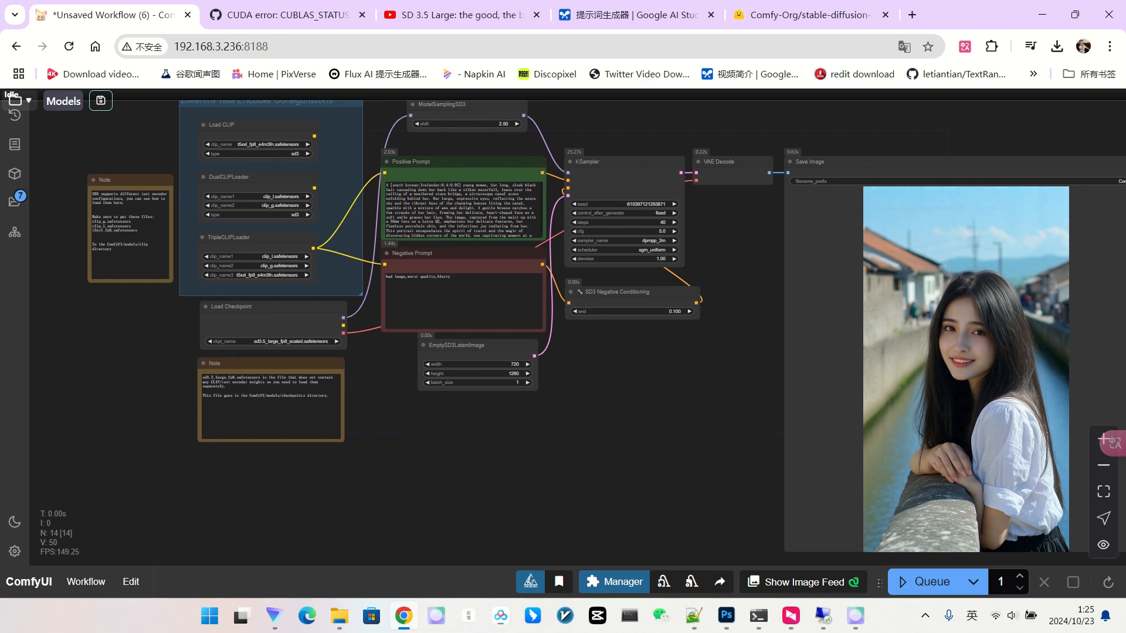
Switch to Google AI Studio and copy the prompt about the ethereal woman gliding through an emerald forest
left_click(637, 15)
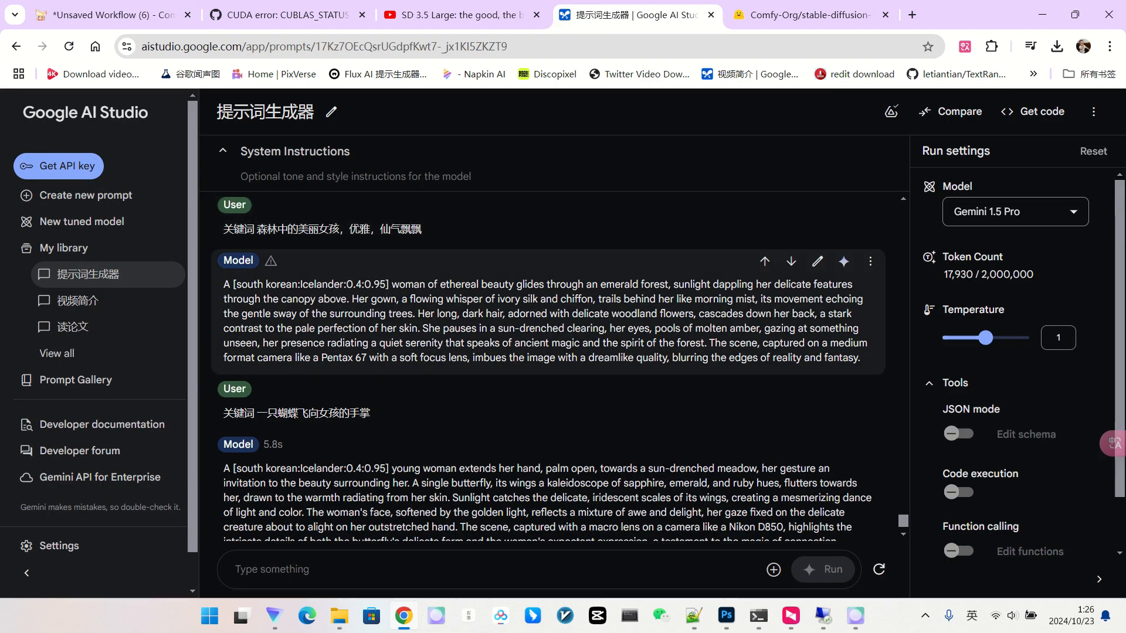
left_click_drag(223, 284, 860, 358)
key("ctrl+c")
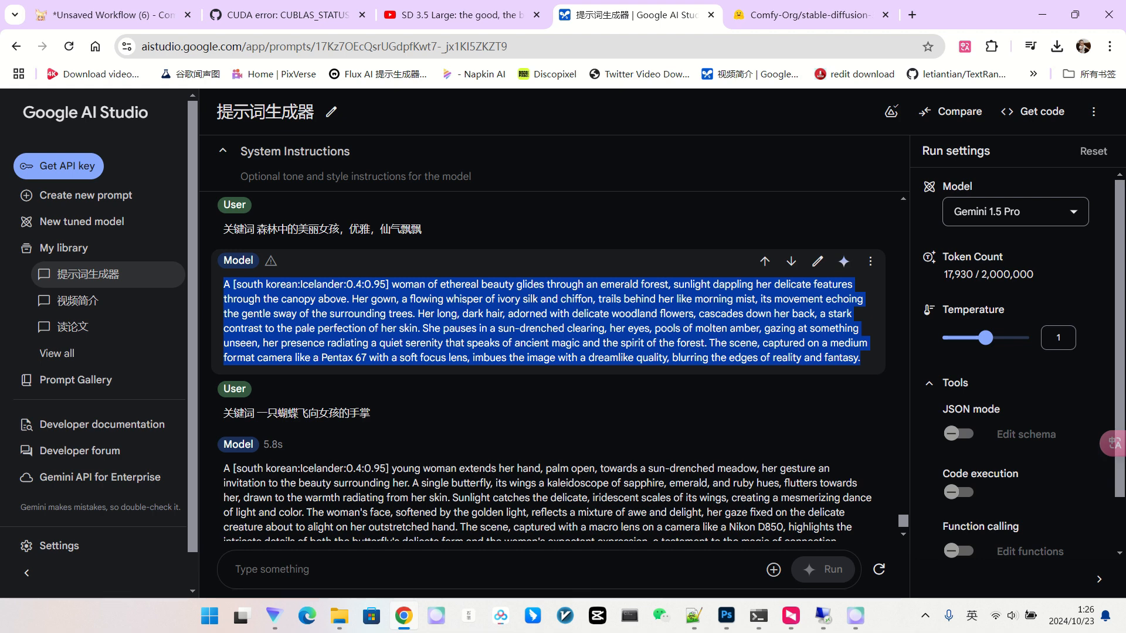
Back in ComfyUI, replace the whole Positive Prompt text with the copied forest prompt and queue the generation
left_click(113, 15)
left_click(422, 207)
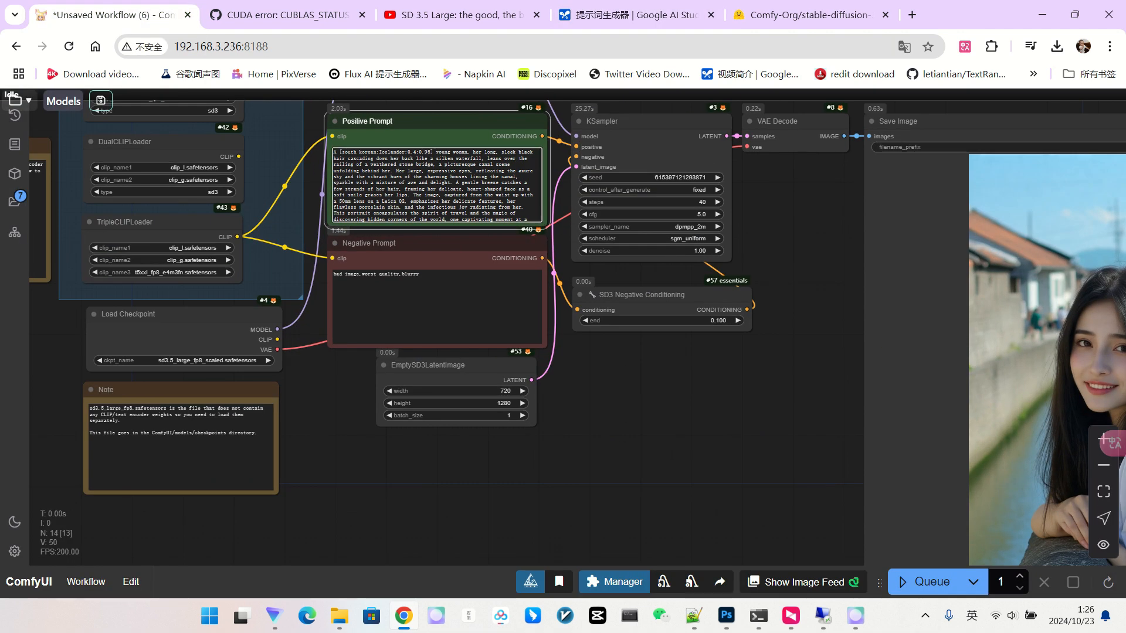
key("ctrl+a")
key("ctrl+v")
scroll(660, 383, "down", 3)
left_click_drag(660, 382, 628, 347)
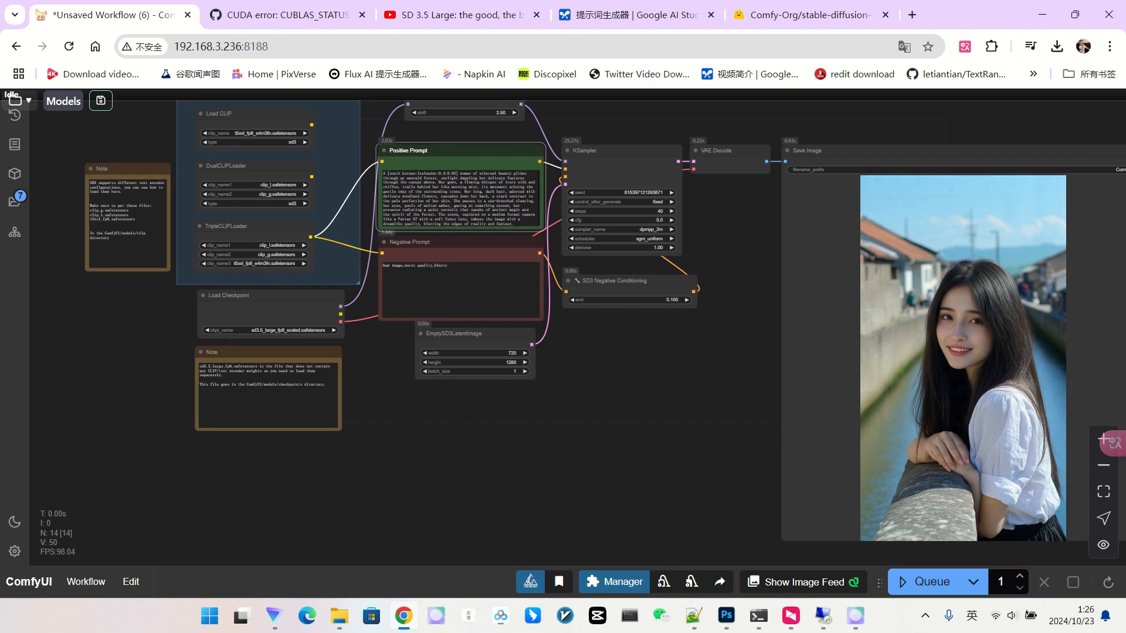
key("ctrl+Return")
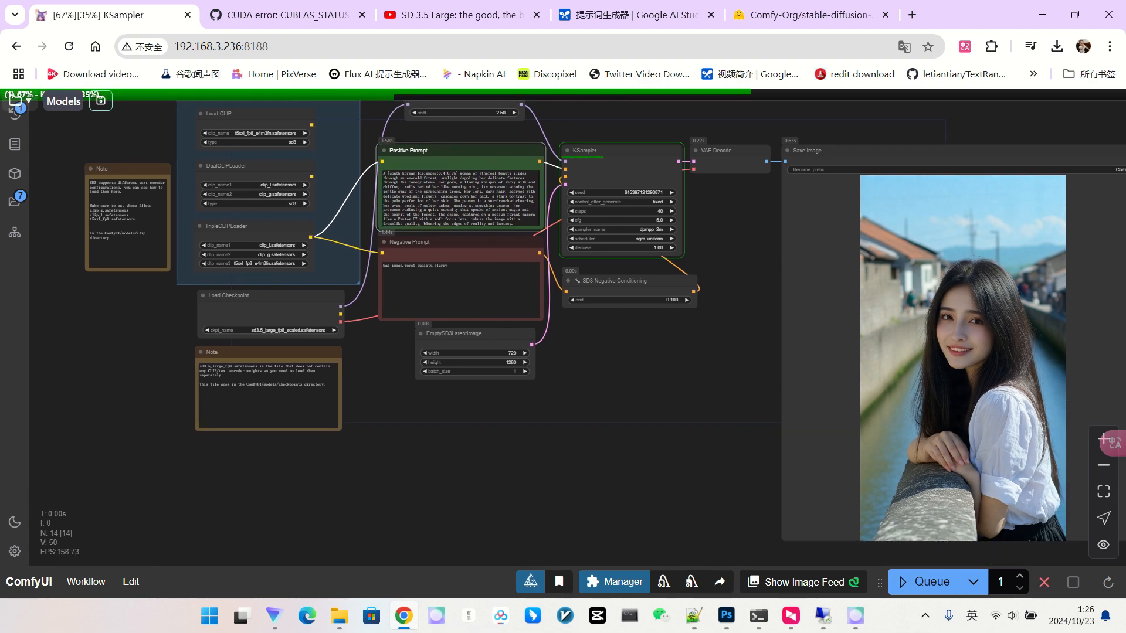
Examine the generated forest image up close and in full, including the woman's face, gown and background
left_click_drag(704, 375, 603, 364)
scroll(920, 330, "up", 3)
scroll(902, 318, "up", 4)
scroll(845, 255, "up", 3)
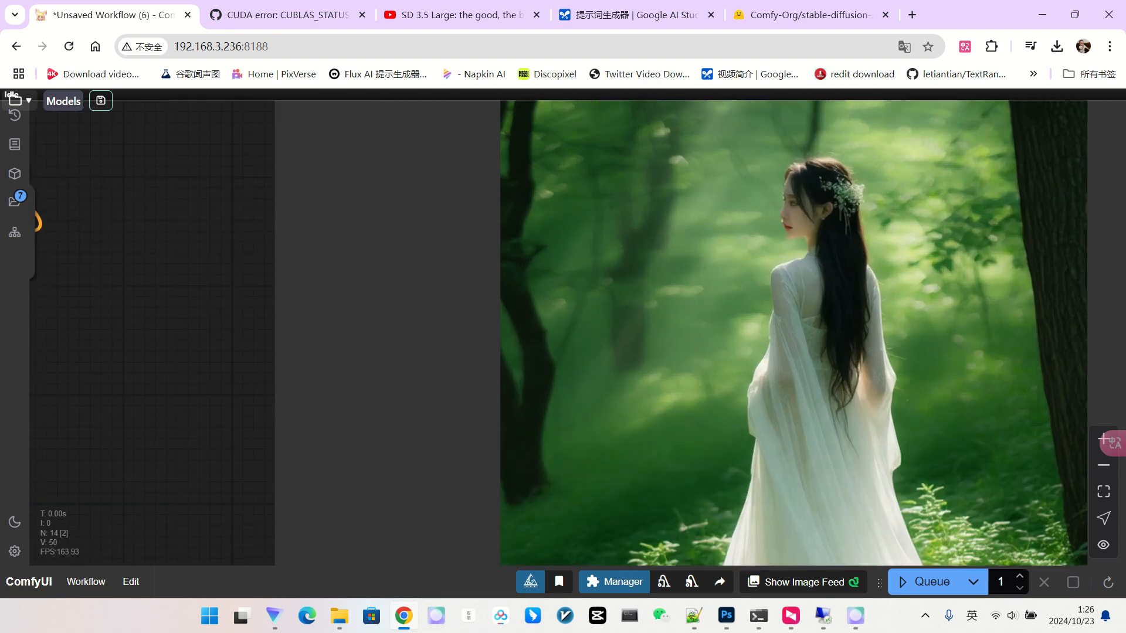
scroll(804, 240, "down", 3)
scroll(469, 258, "down", 1)
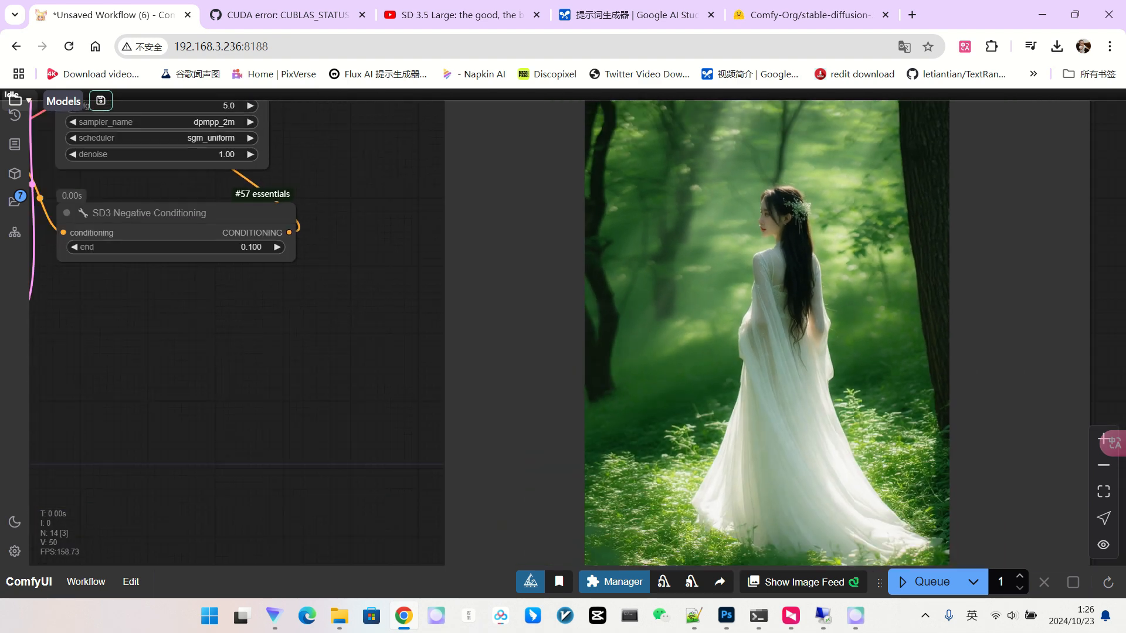
scroll(806, 226, "up", 3)
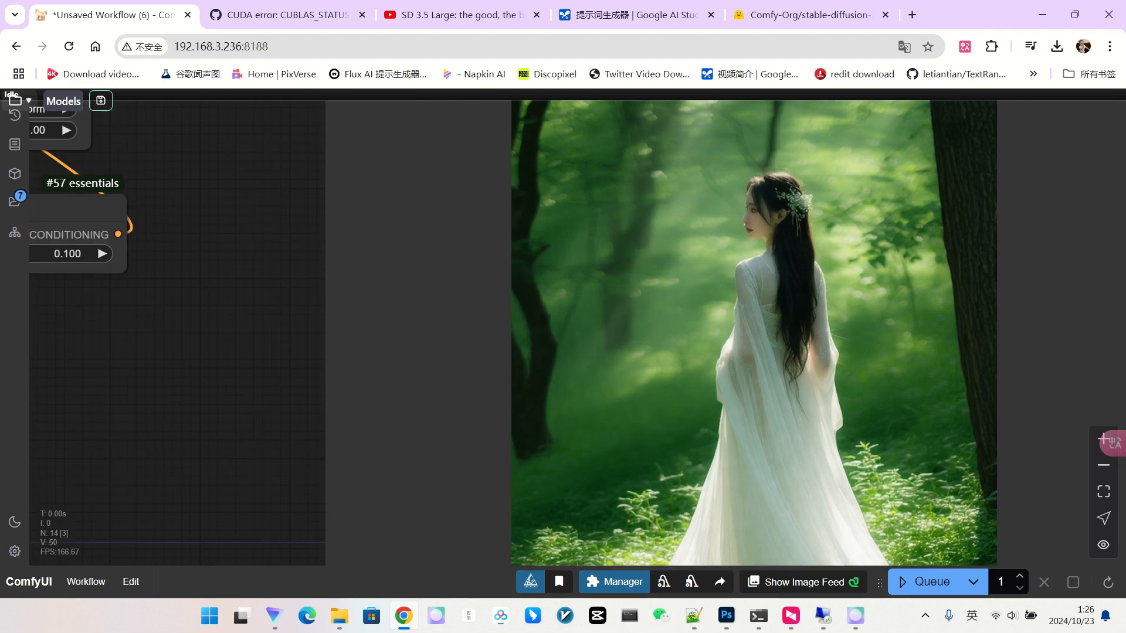
scroll(792, 210, "down", 5)
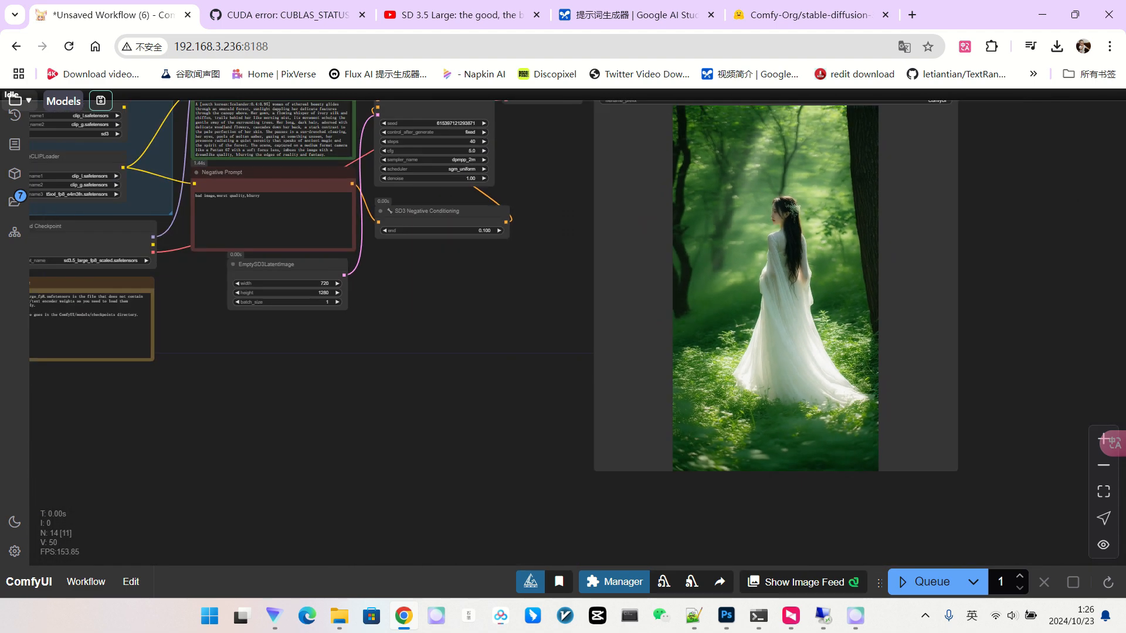
left_click_drag(493, 364, 597, 434)
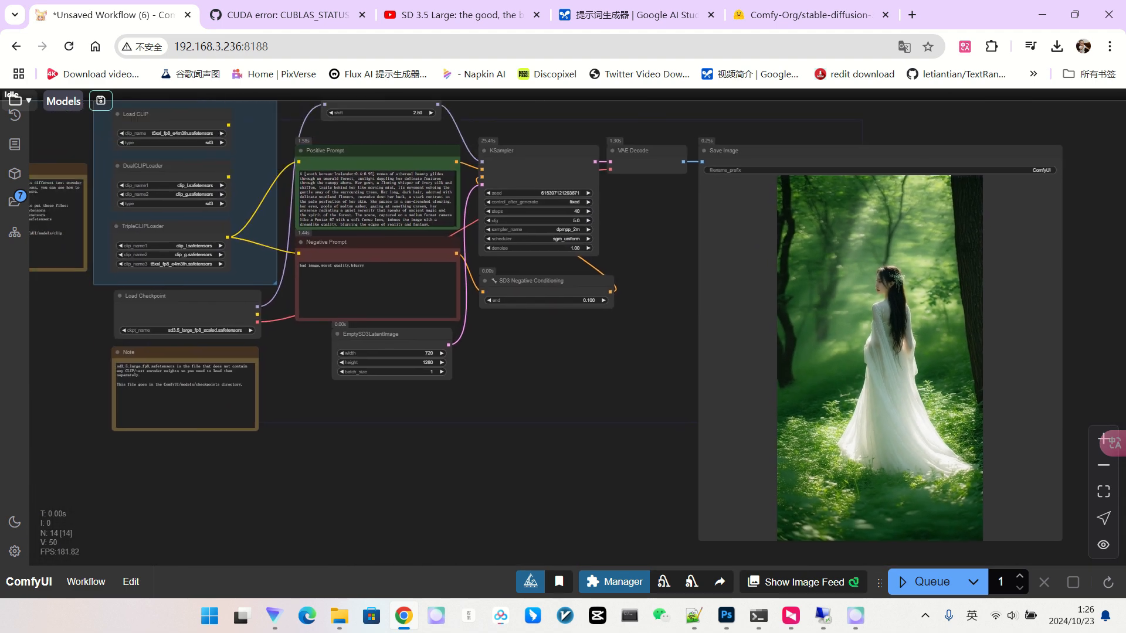
Switch to Google AI Studio and copy the prompt about a butterfly fluttering towards a young woman's open palm
left_click(637, 15)
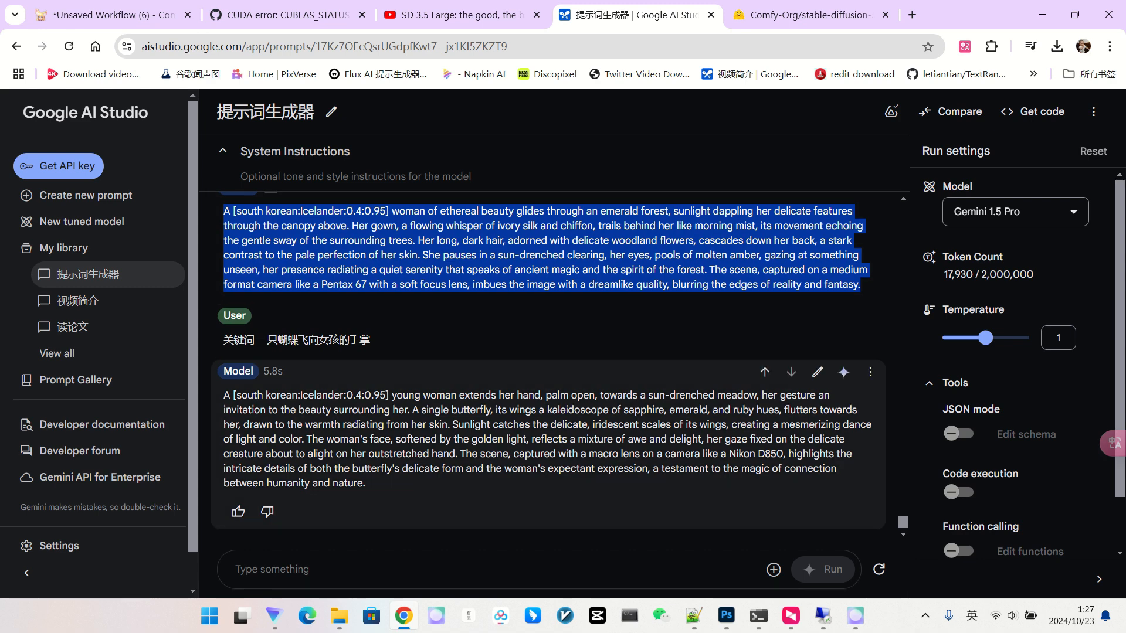
left_click_drag(224, 395, 369, 484)
key("ctrl+c")
right_click(356, 446)
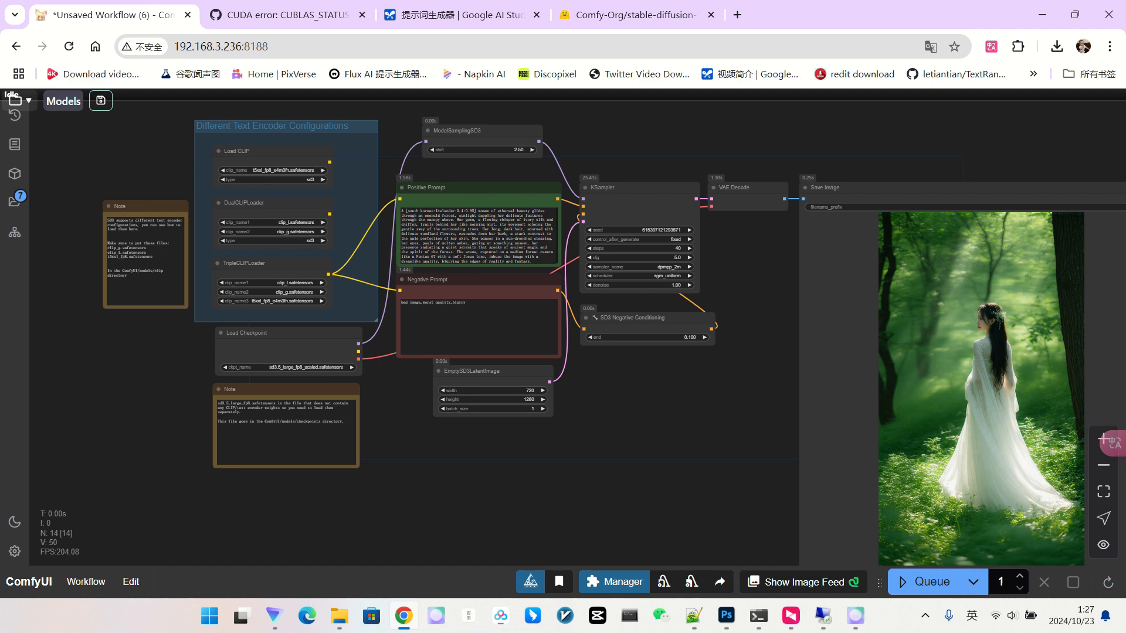
In ComfyUI, replace the whole Positive Prompt text with the copied butterfly prompt and queue the generation
scroll(508, 276, "up", 1)
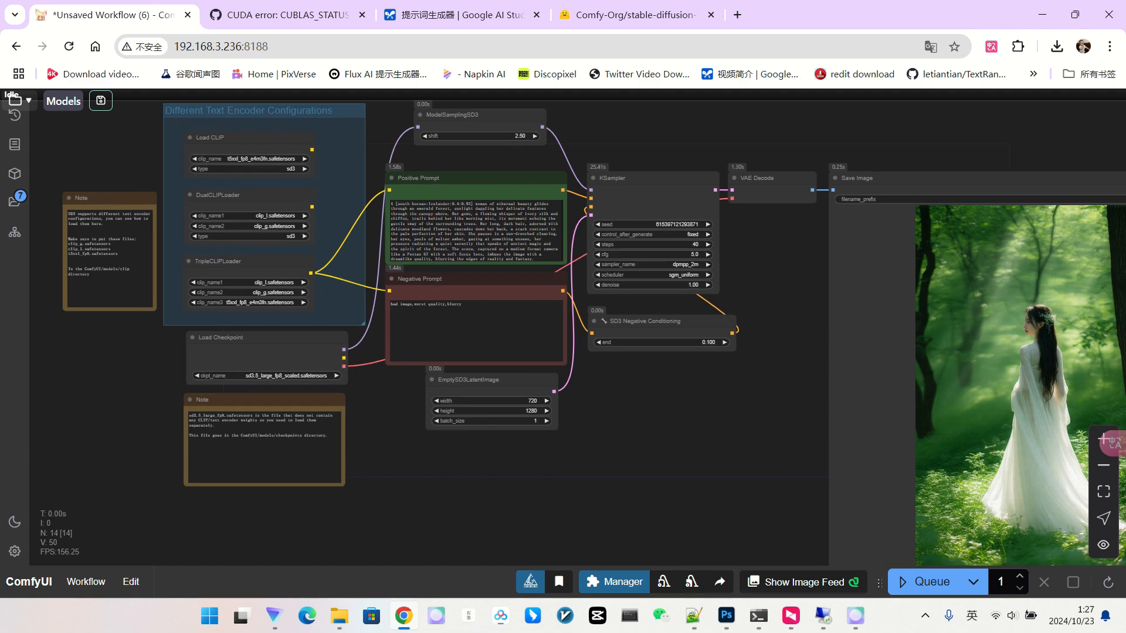
left_click(475, 234)
key("ctrl+a")
key("ctrl+v")
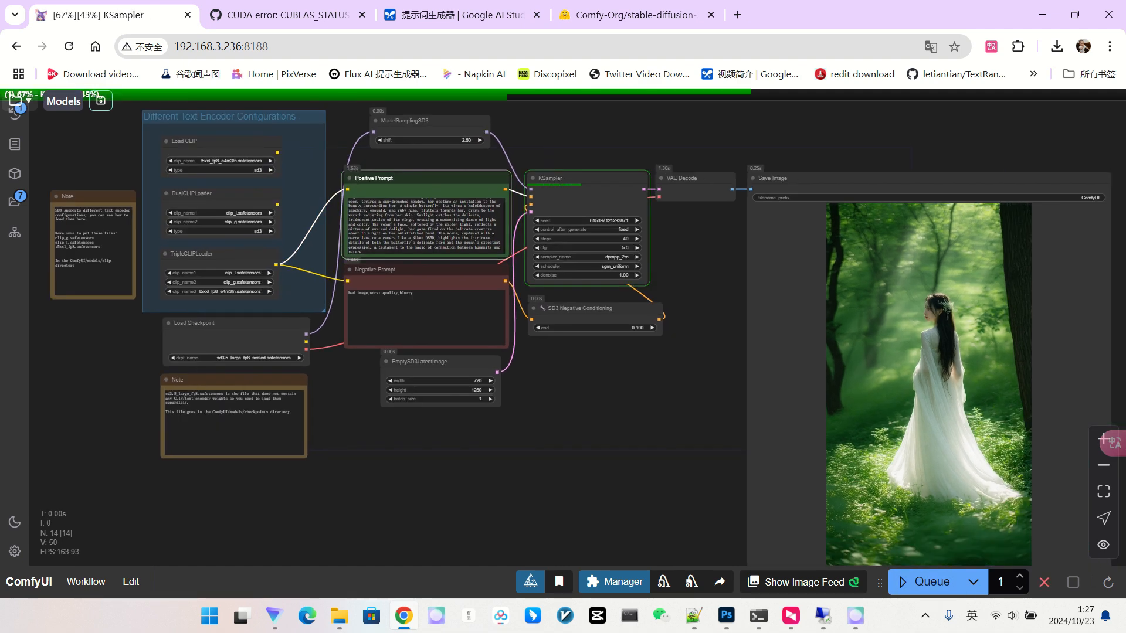
Examine the generated butterfly image, checking the hand, the butterfly and the woman's profile
scroll(998, 395, "up", 7)
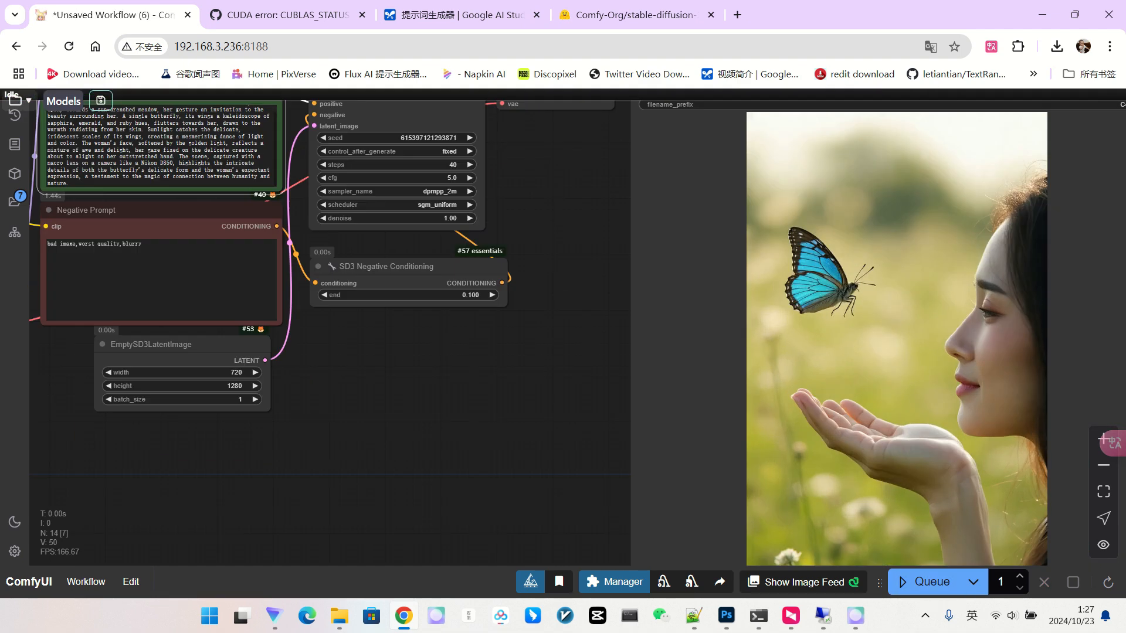
scroll(998, 395, "down", 8)
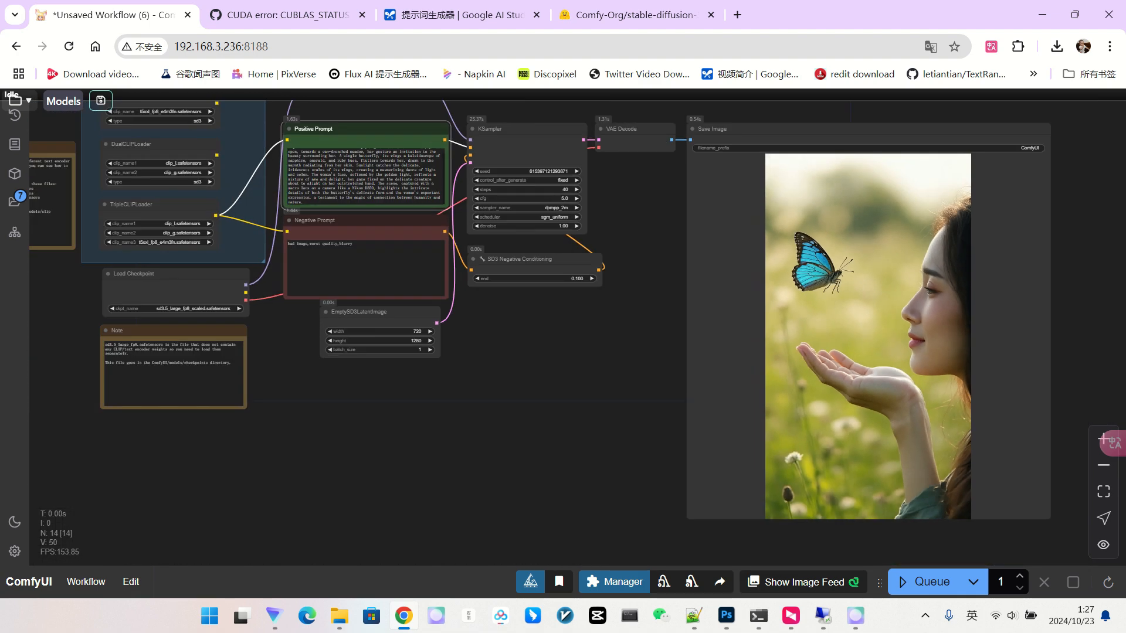
left_click_drag(563, 398, 620, 415)
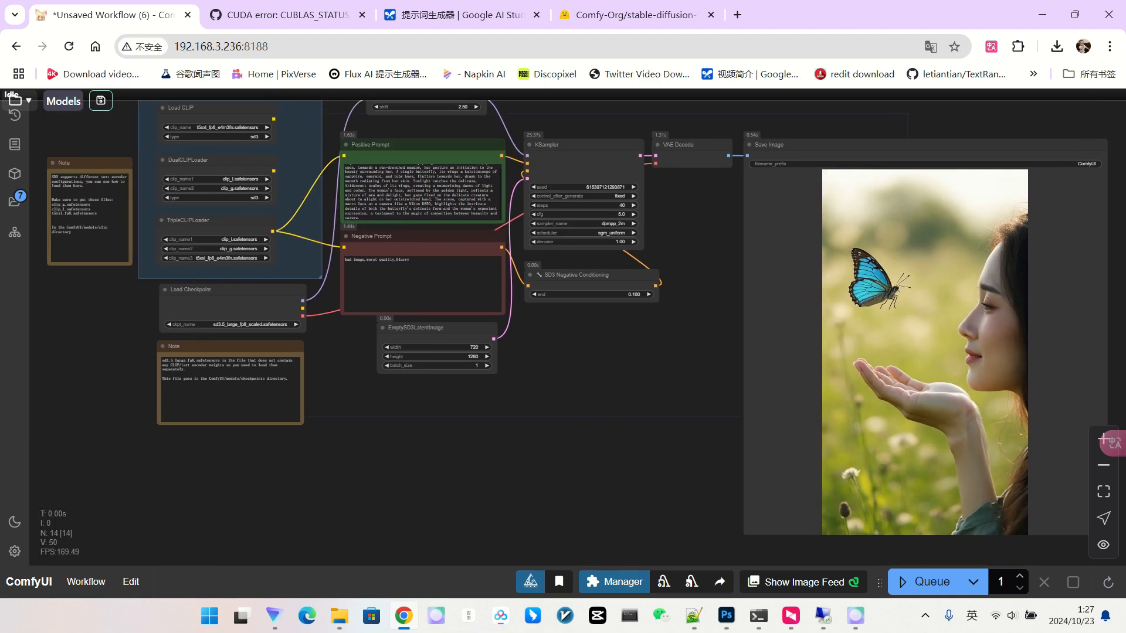
Set the EmptySD3LatentImage width to 1280 and height to 720
scroll(529, 361, "up", 7)
left_click(403, 332)
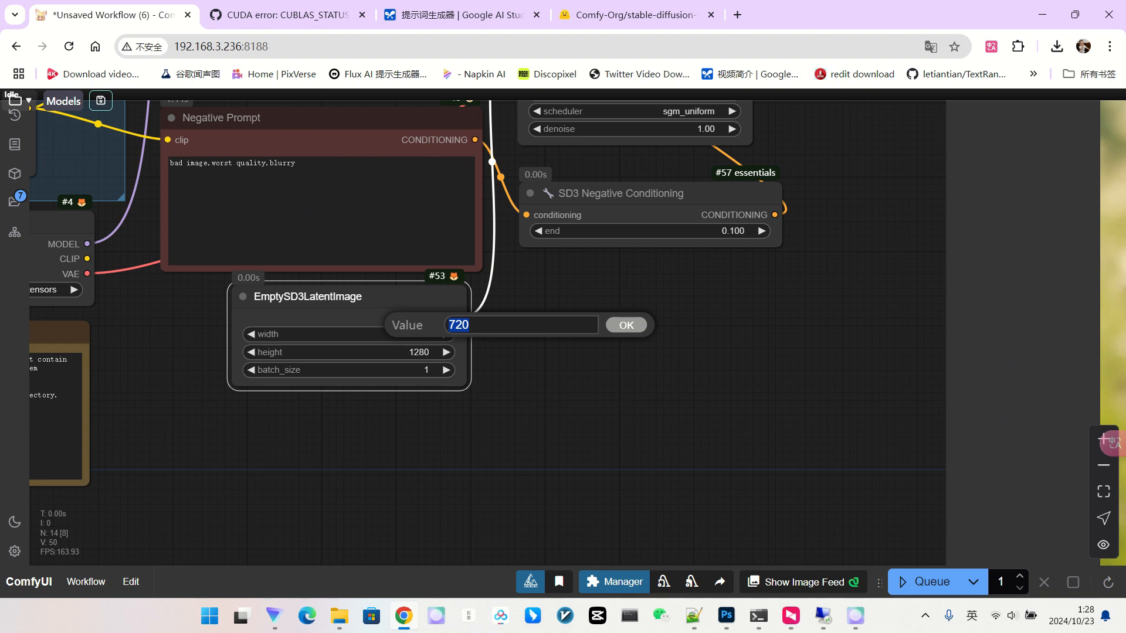
type("1280")
key("Return")
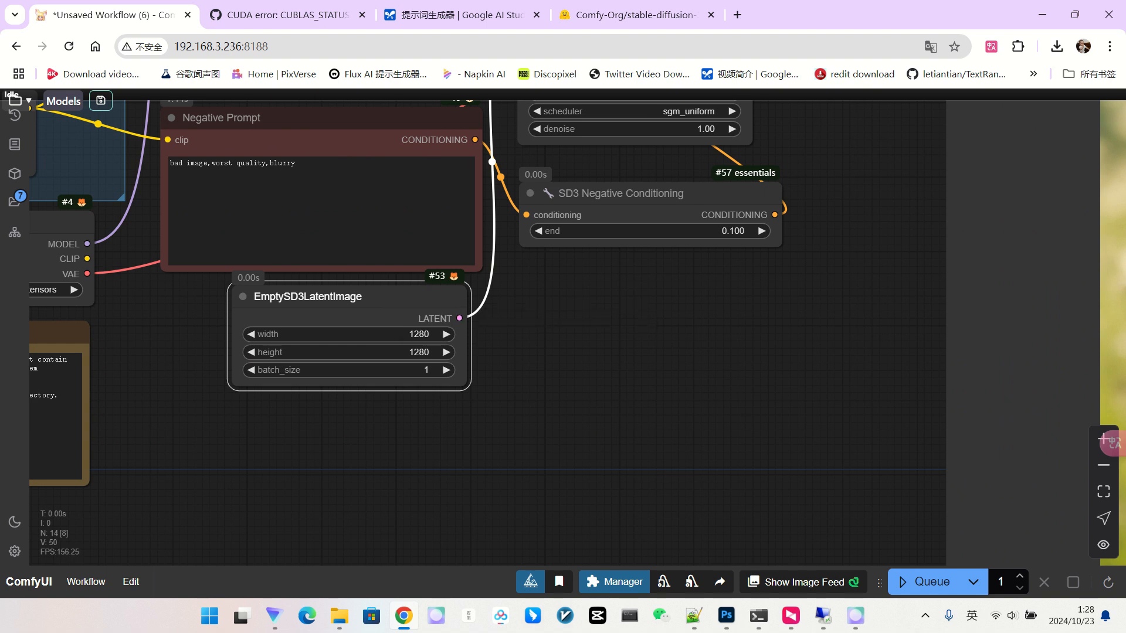
left_click(389, 341)
type("720")
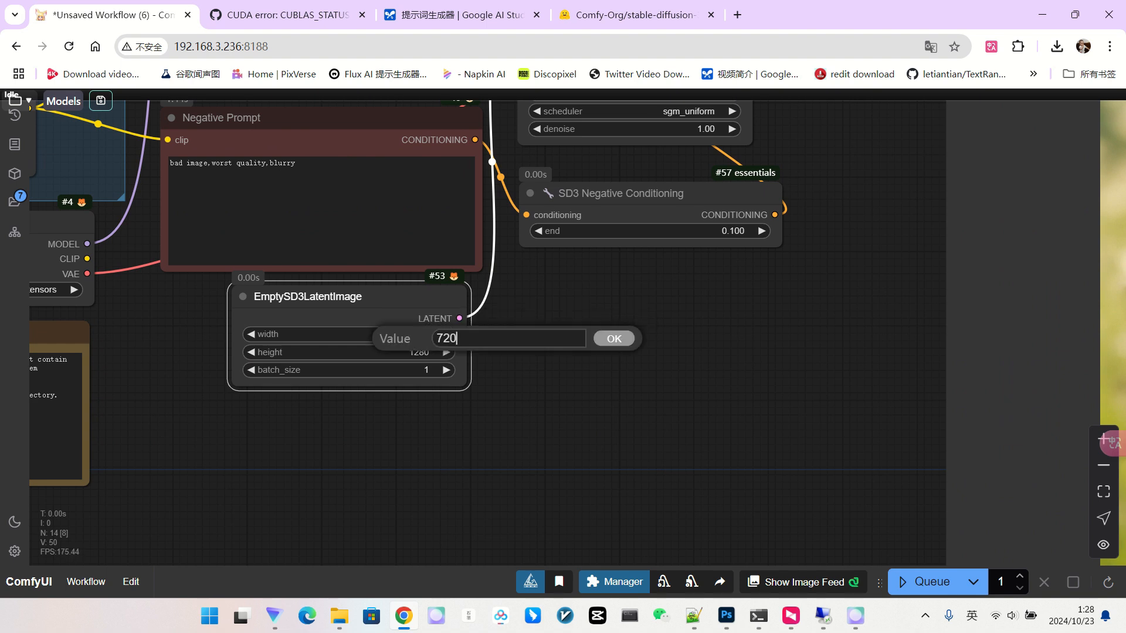
key("Return")
Generate the butterfly scene in landscape format and bring the result into view
scroll(575, 385, "down", 7)
left_click(931, 583)
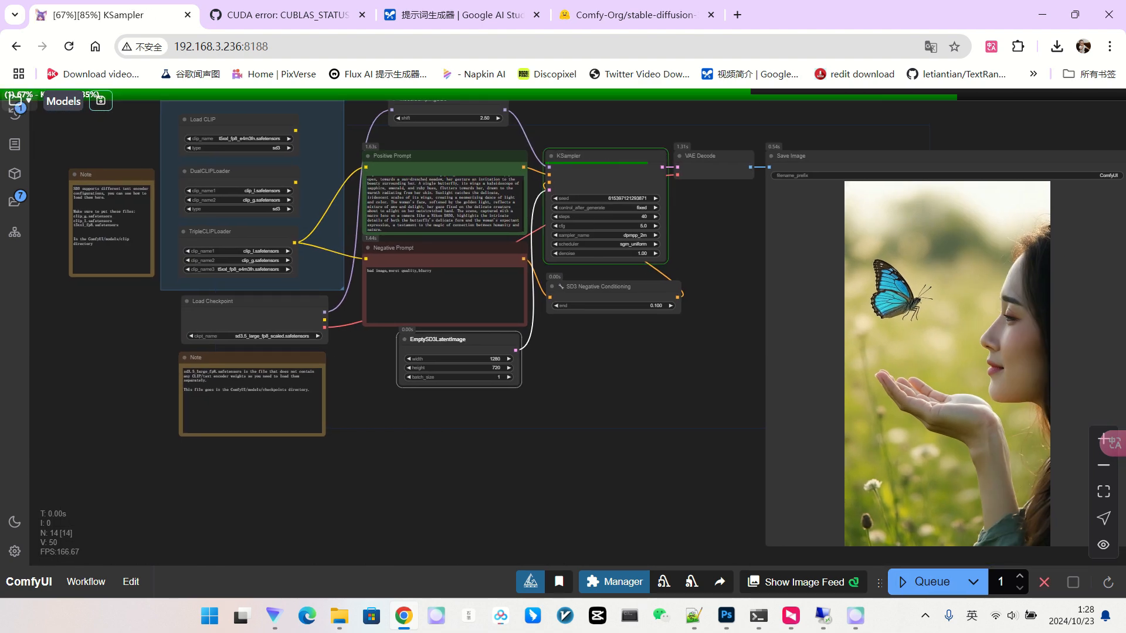
scroll(721, 460, "up", 2)
left_click_drag(722, 460, 632, 457)
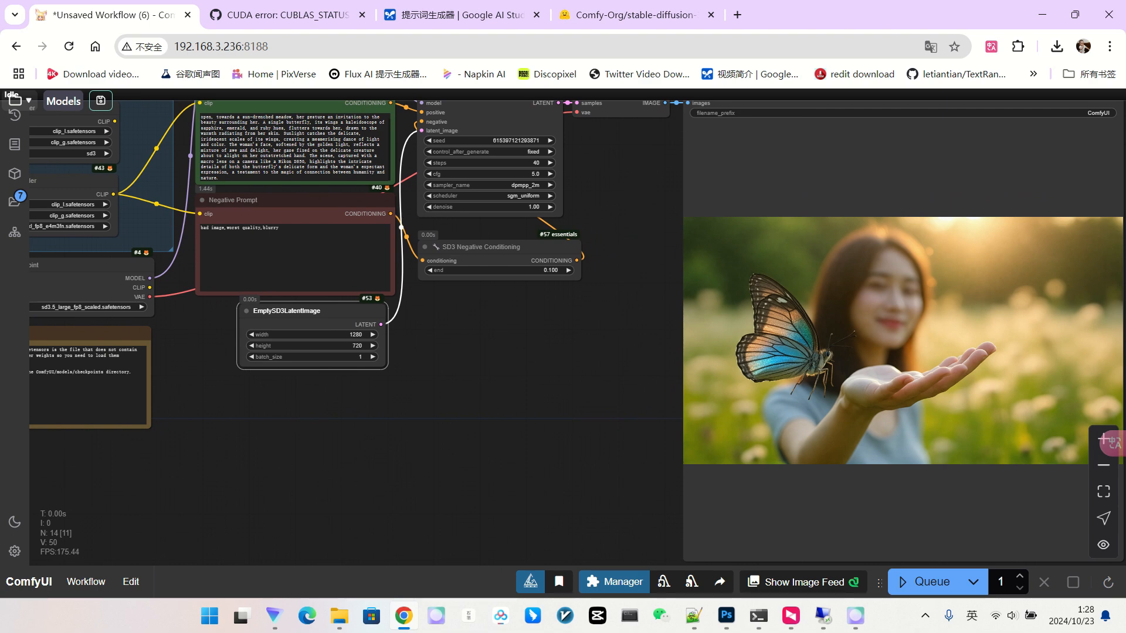
scroll(963, 354, "down", 2)
scroll(963, 354, "up", 1)
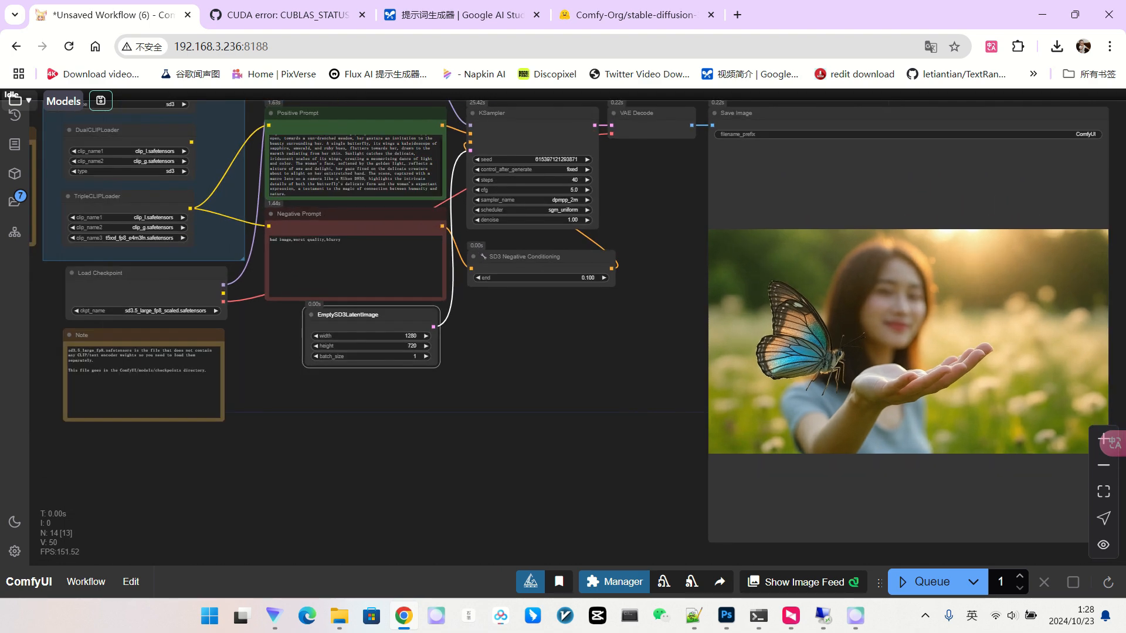
Reduce the Save Image node's height so that it fits the landscape picture more closely
left_click_drag(633, 411, 543, 385)
left_click_drag(1014, 515, 1061, 411)
left_click_drag(997, 452, 984, 516)
Examine the landscape butterfly image up close, including the hand and face, and view it beside the whole workflow
scroll(856, 389, "up", 4)
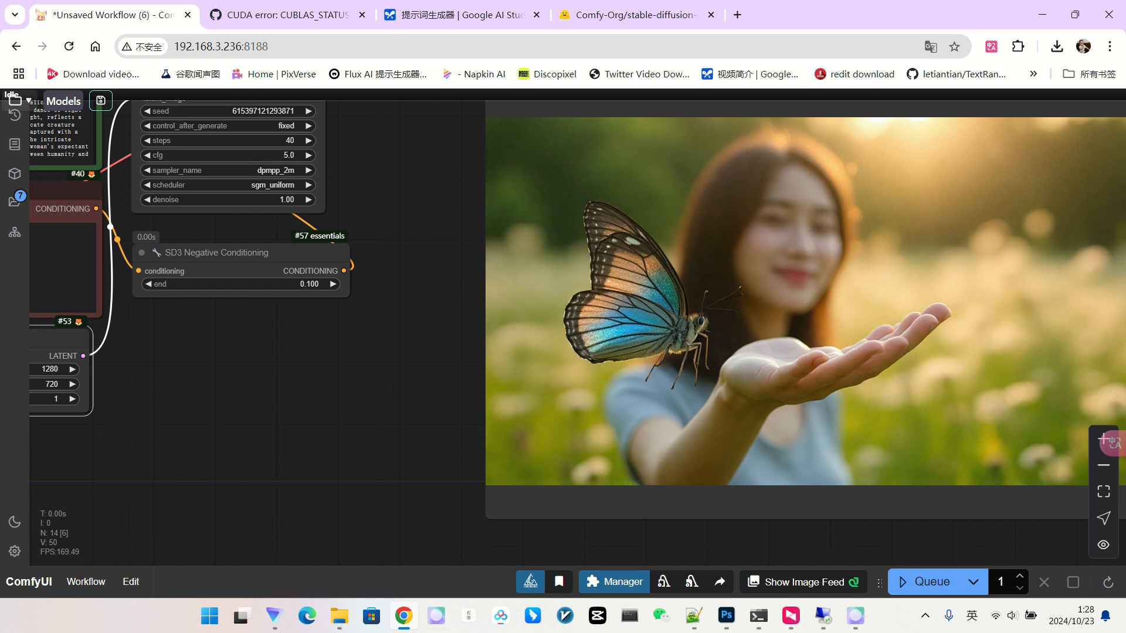
scroll(916, 338, "down", 2)
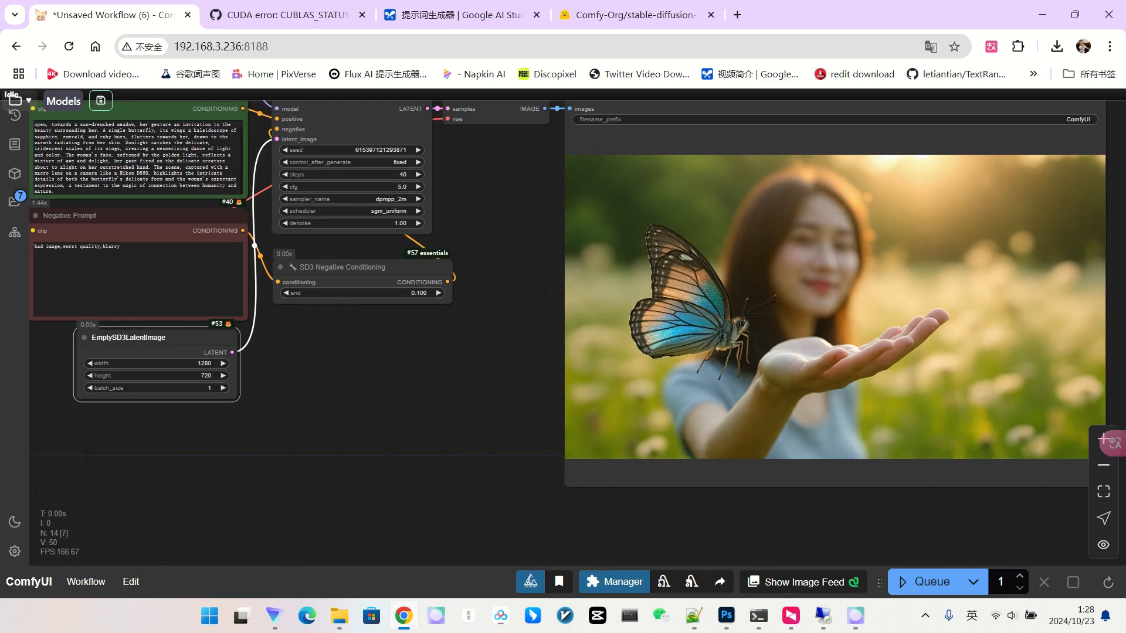
scroll(889, 358, "down", 2)
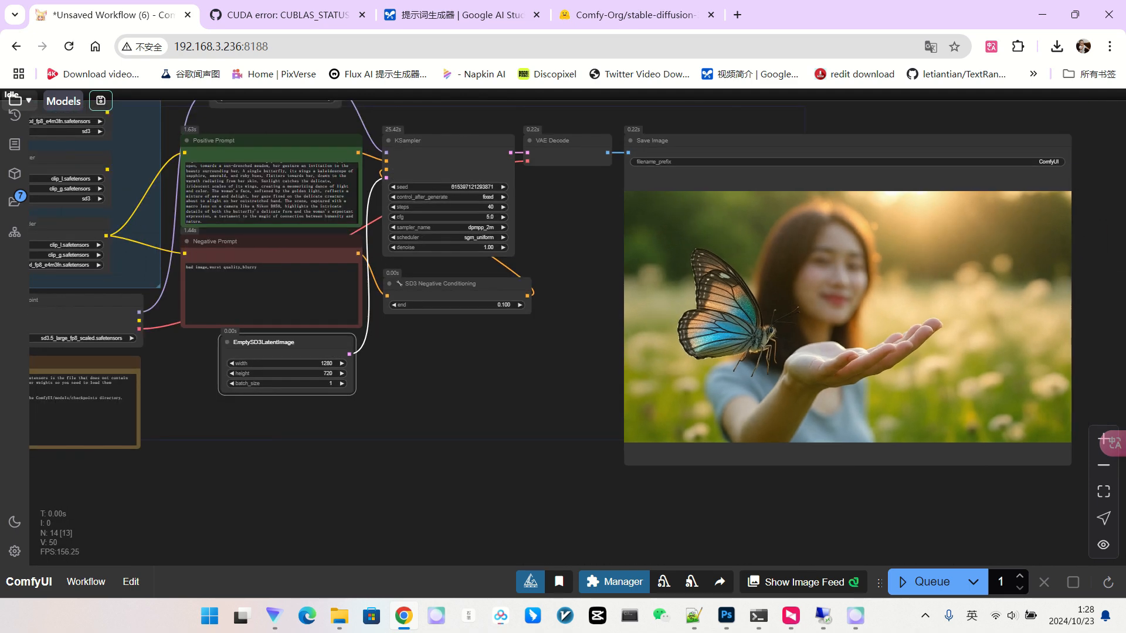
mouse_move(516, 399)
left_mouse_down()
mouse_move(562, 409)
mouse_move(523, 411)
left_mouse_up()
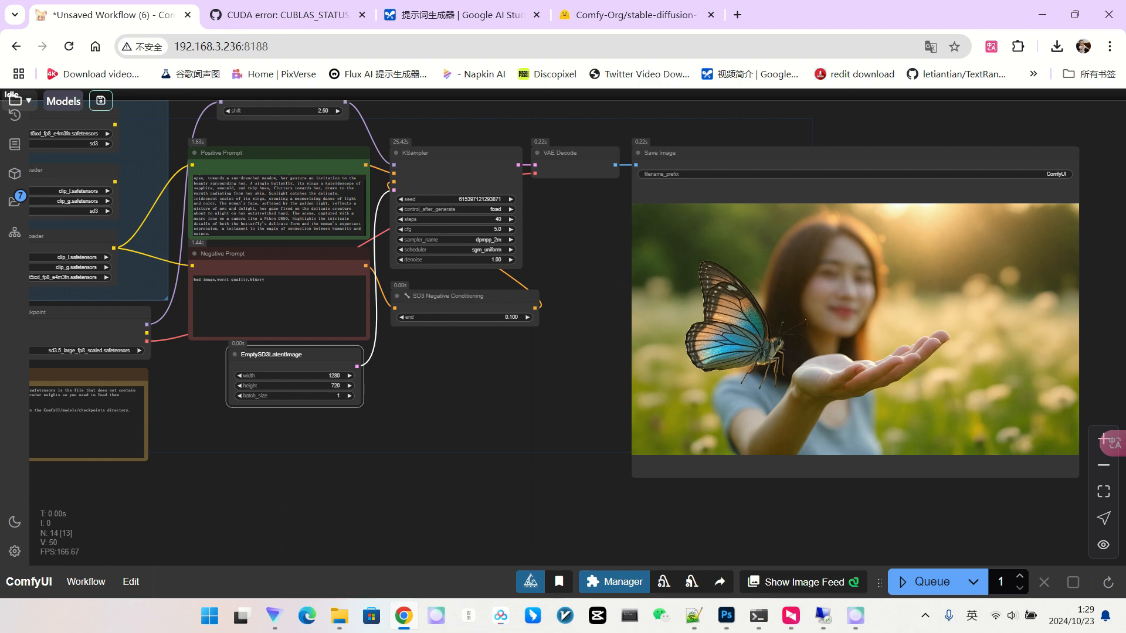
scroll(887, 392, "down", 2)
left_click_drag(1063, 352, 1071, 366)
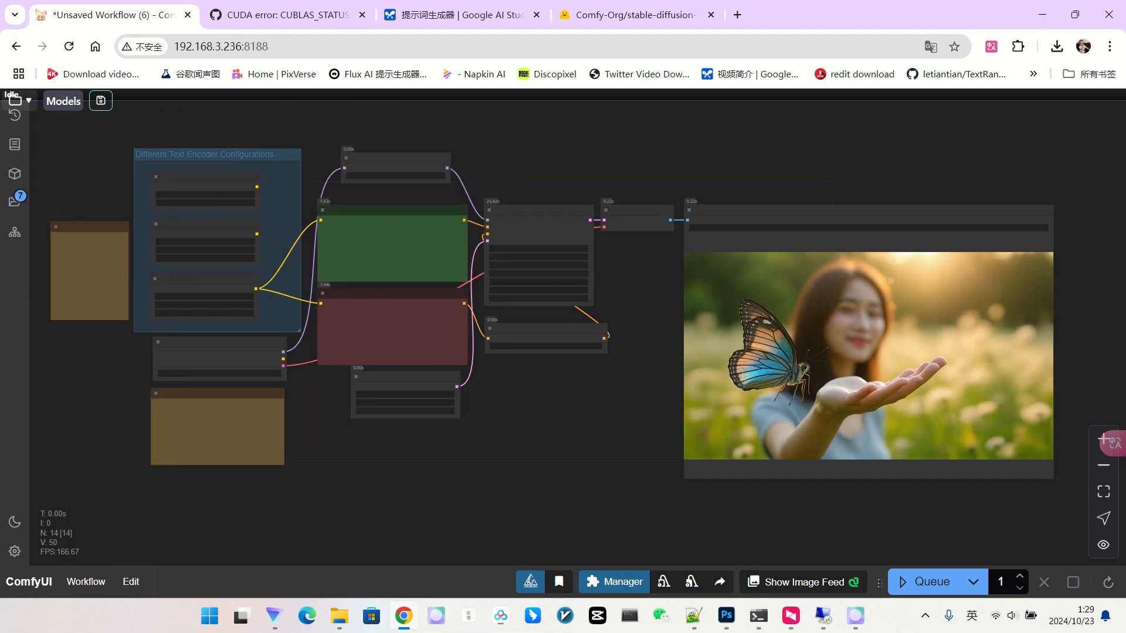
scroll(999, 365, "up", 3)
scroll(822, 363, "down", 2)
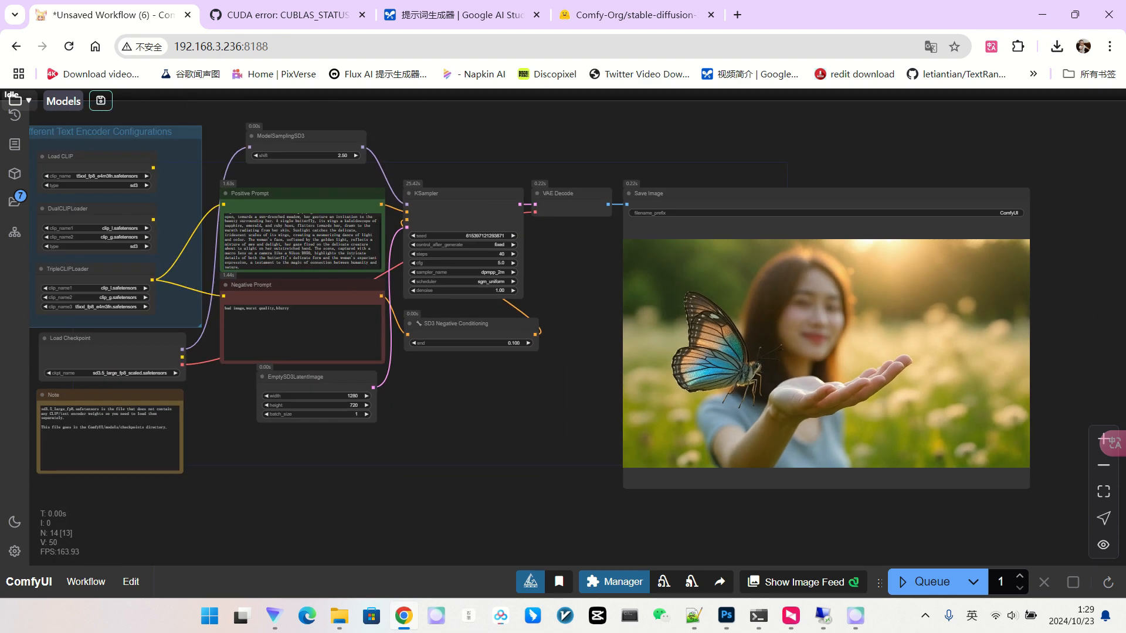
left_click_drag(581, 405, 601, 406)
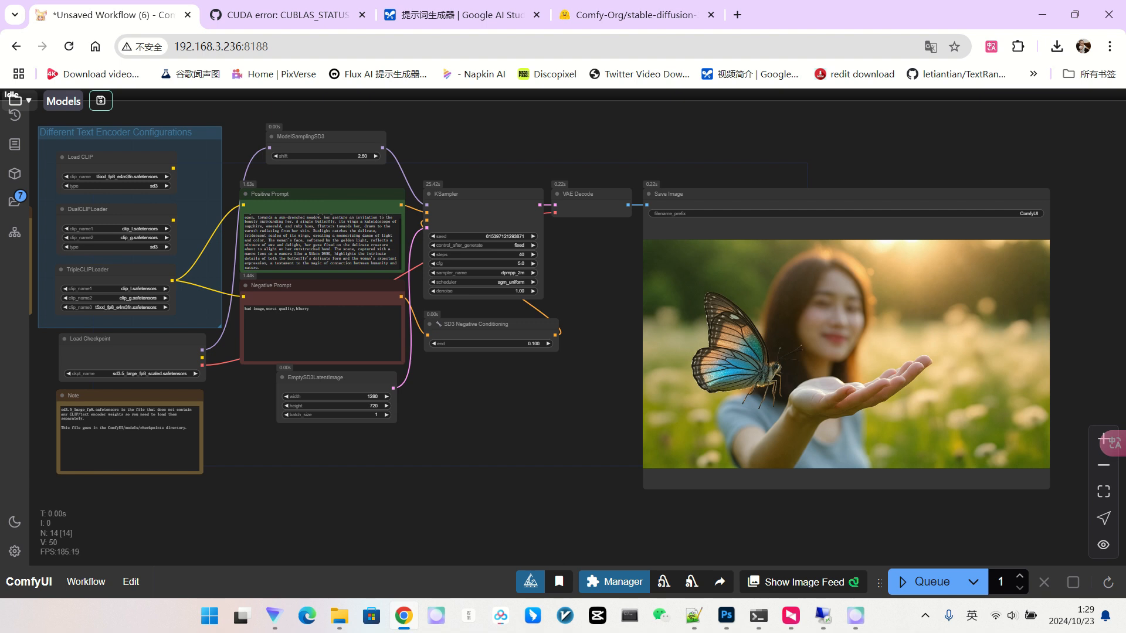
left_click_drag(592, 407, 602, 426)
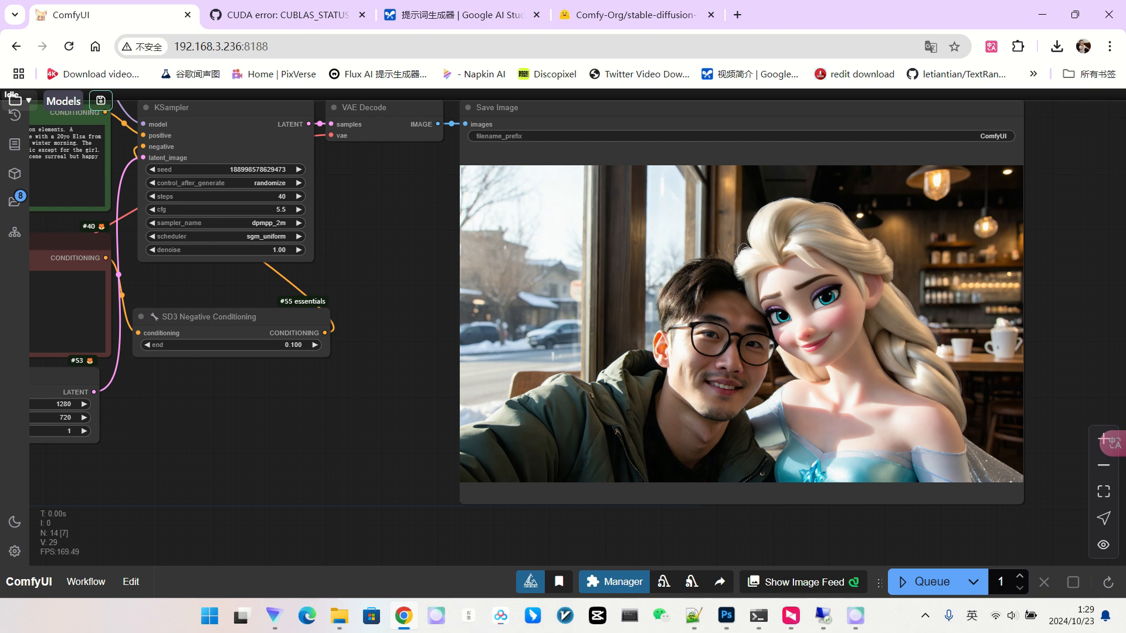
Examine the café selfie with the animated Elsa and read the positive prompt describing the scene
scroll(880, 340, "down", 1)
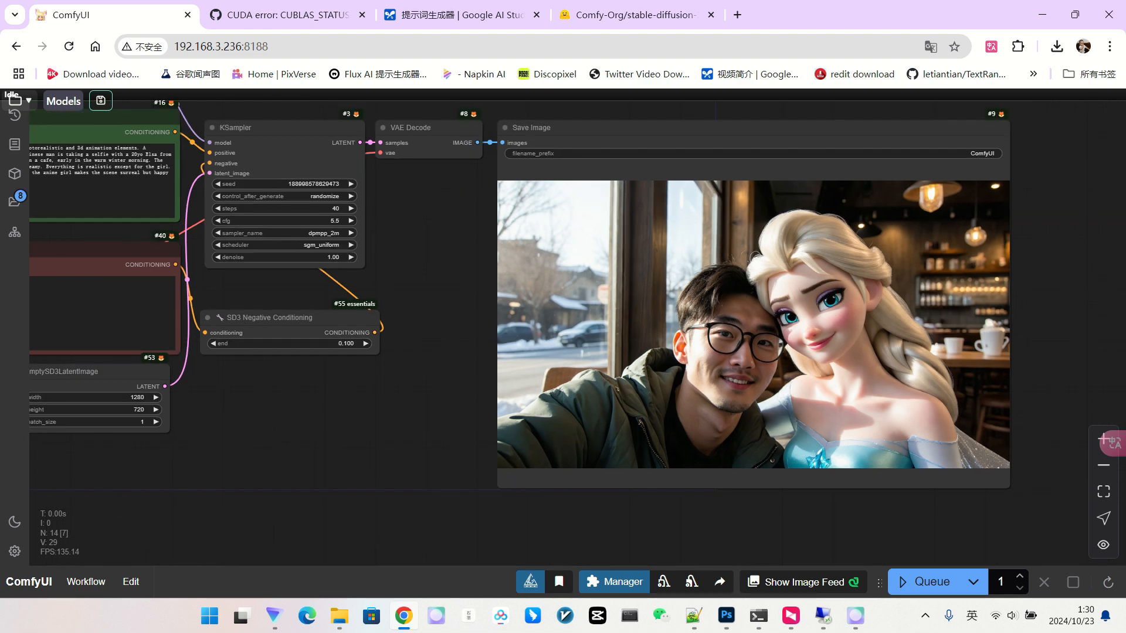
left_click_drag(411, 411, 670, 457)
scroll(207, 206, "up", 5)
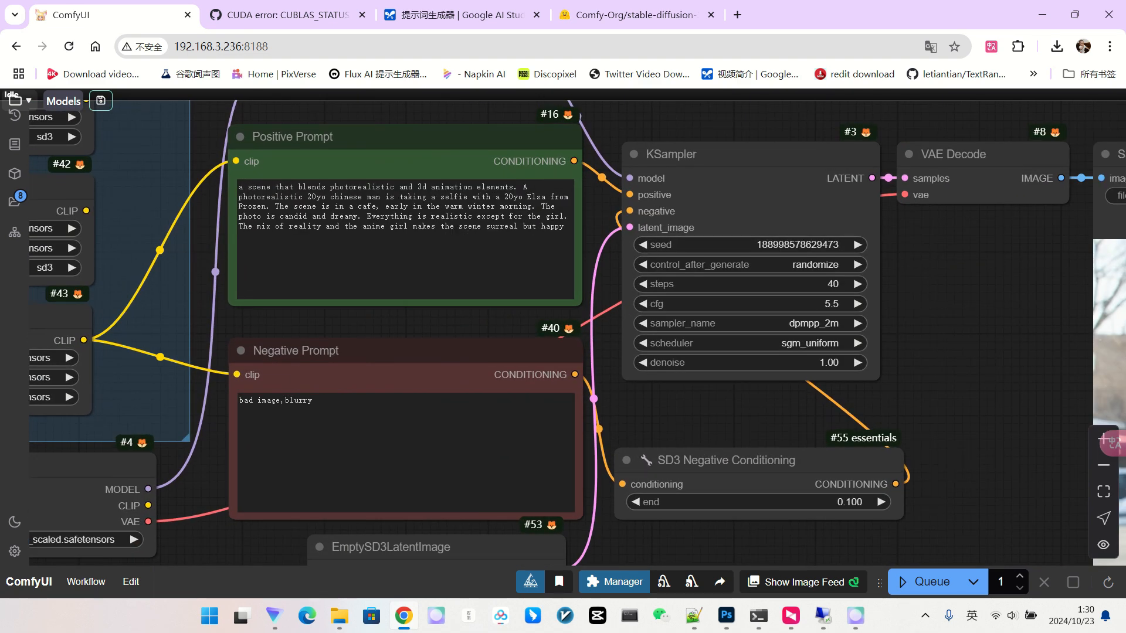
scroll(588, 346, "down", 3)
left_click_drag(588, 346, 196, 294)
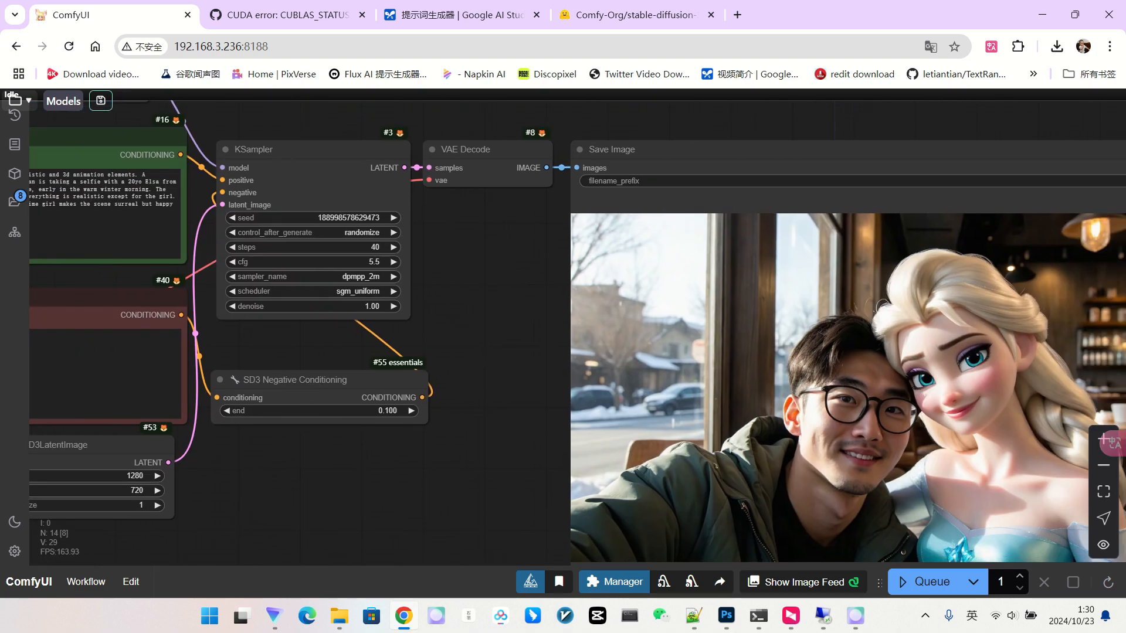
left_click_drag(498, 352, 888, 372)
scroll(270, 165, "up", 8)
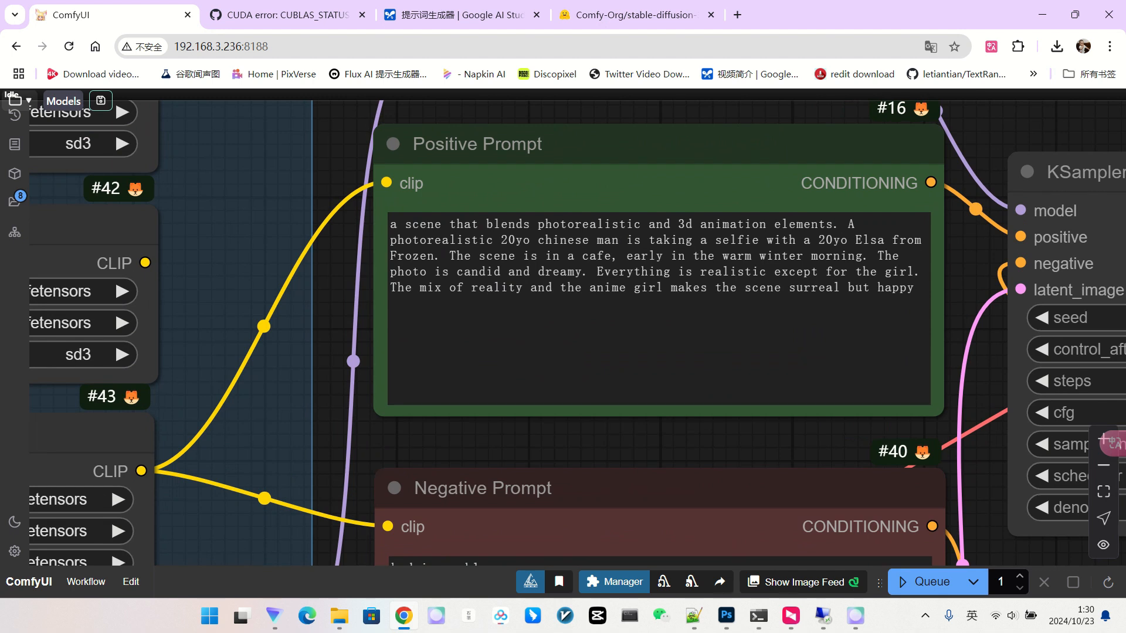
left_click_drag(270, 165, 128, 161)
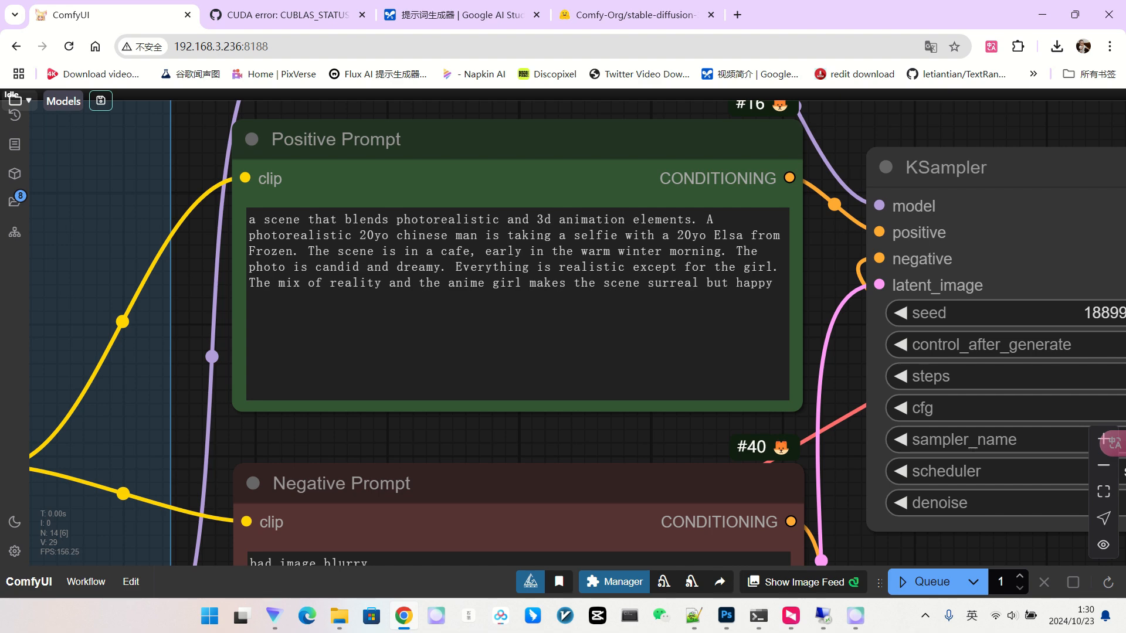
Examine the KSampler and SD3 Negative Conditioning settings, then the café selfie up close, and return to the prompt nodes
scroll(240, 317, "down", 4)
left_click_drag(846, 505, 400, 371)
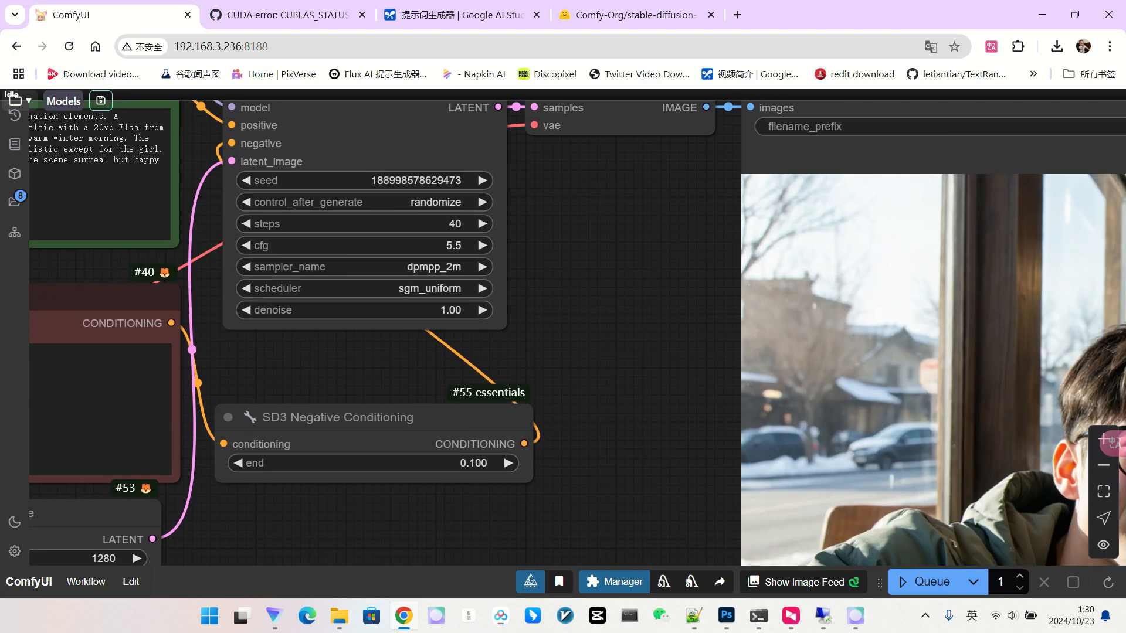
scroll(400, 371, "down", 3)
left_click_drag(578, 375, 199, 299)
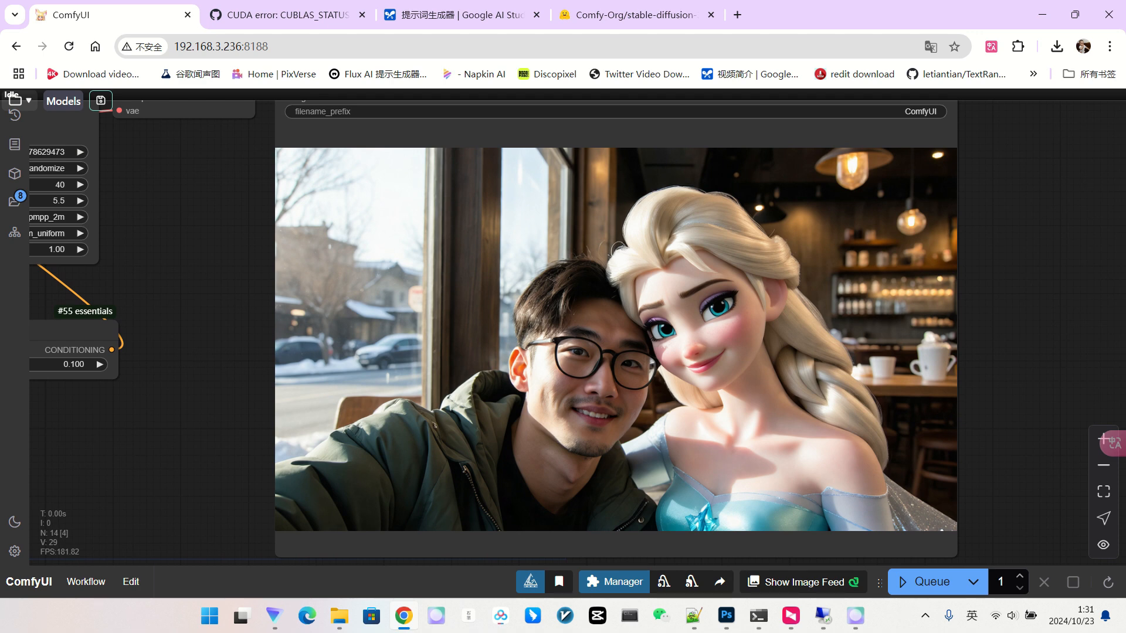
scroll(434, 290, "down", 2)
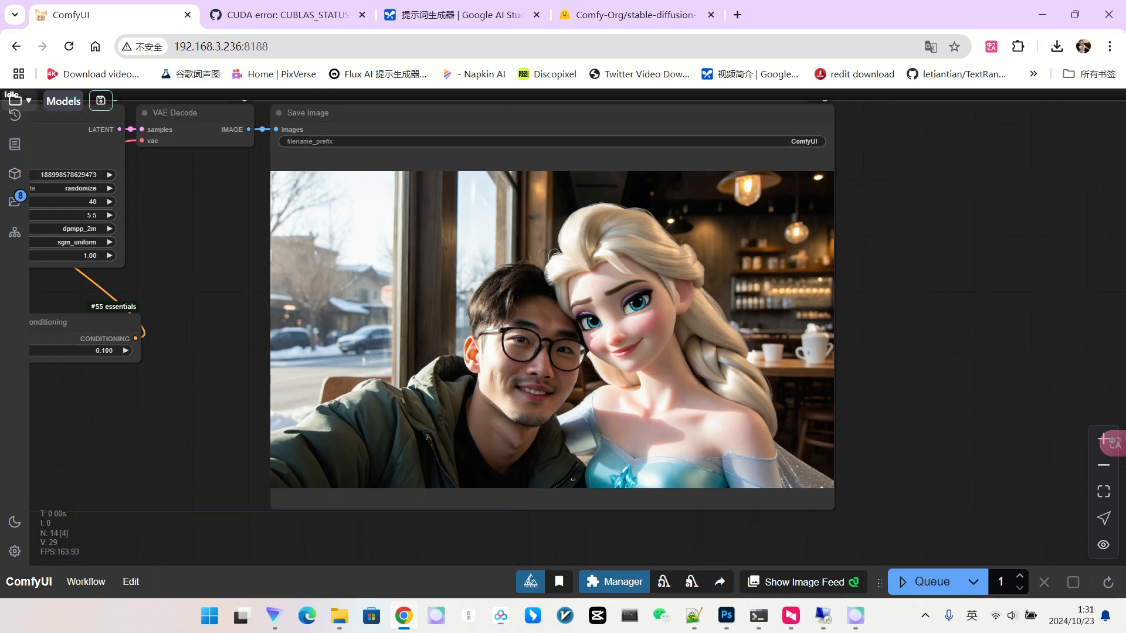
left_click_drag(279, 282, 1019, 404)
scroll(498, 294, "down", 1)
scroll(1019, 403, "up", 3)
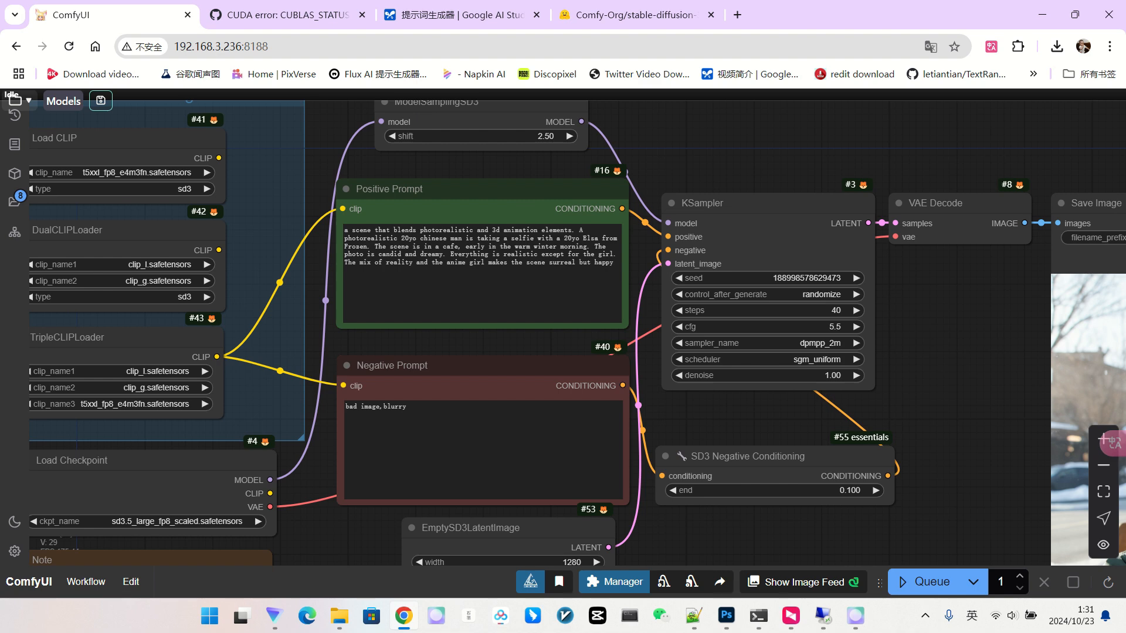
Switch to Google AI Studio and request an image prompt with "关键词 一个女孩举着一个牌子，上面写着 sd3.5"
left_click(457, 15)
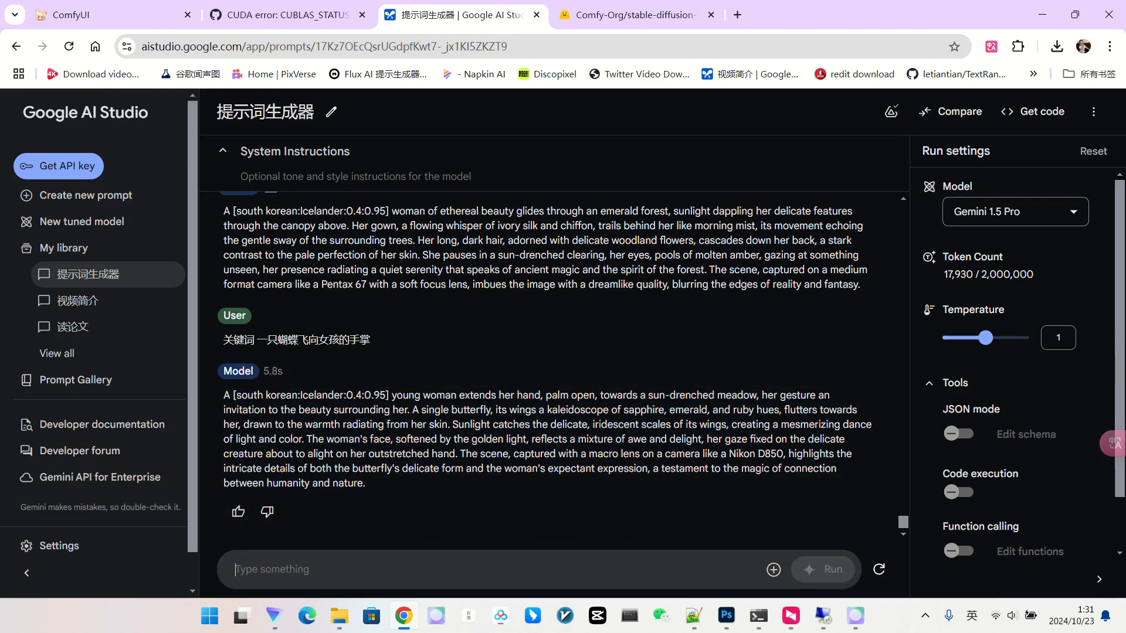
type("关键词 一个女孩举着一个pai'zi")
key("space")
type("，上面写着 sd3.5")
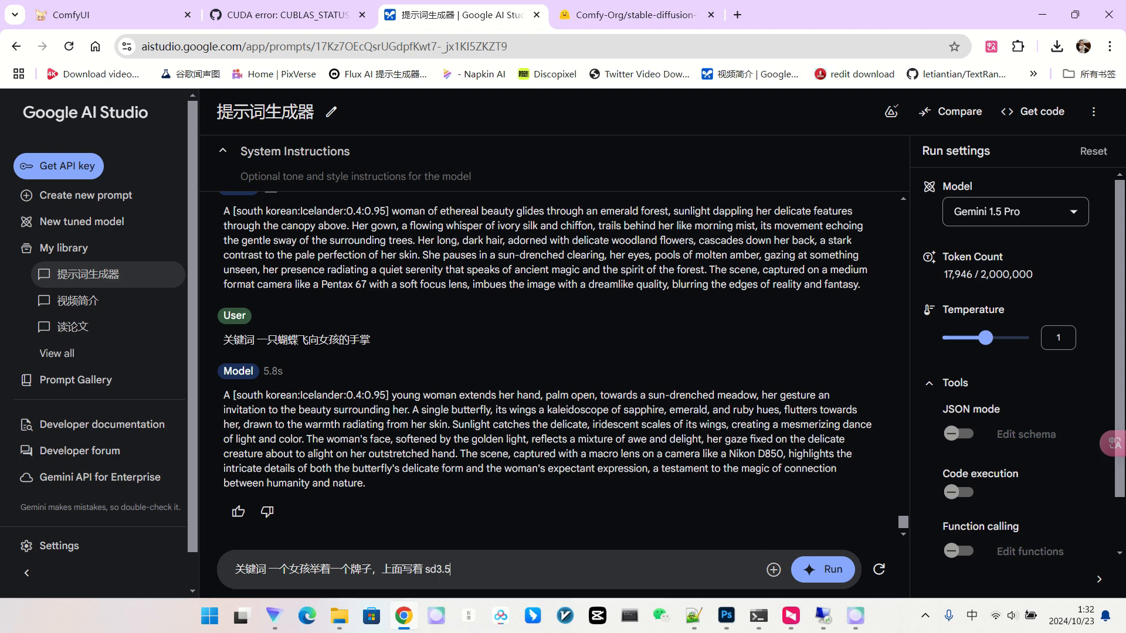
left_click(822, 569)
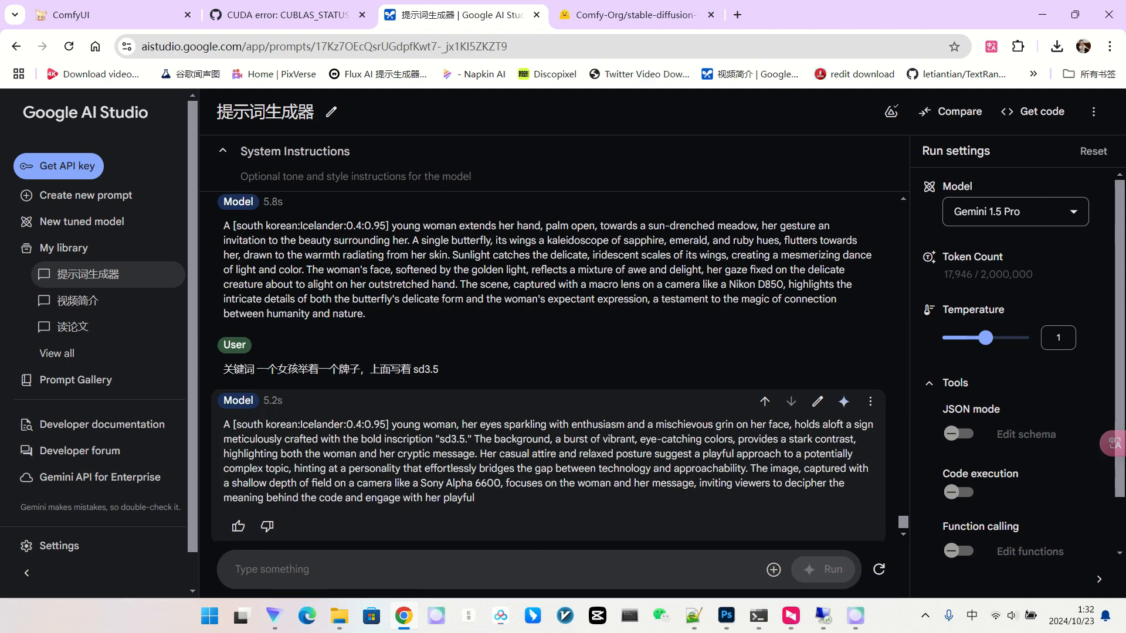
Copy the generated "sd3.5" sign description and replace the Positive Prompt text in ComfyUI with it
left_click_drag(506, 499, 223, 425)
right_click(274, 430)
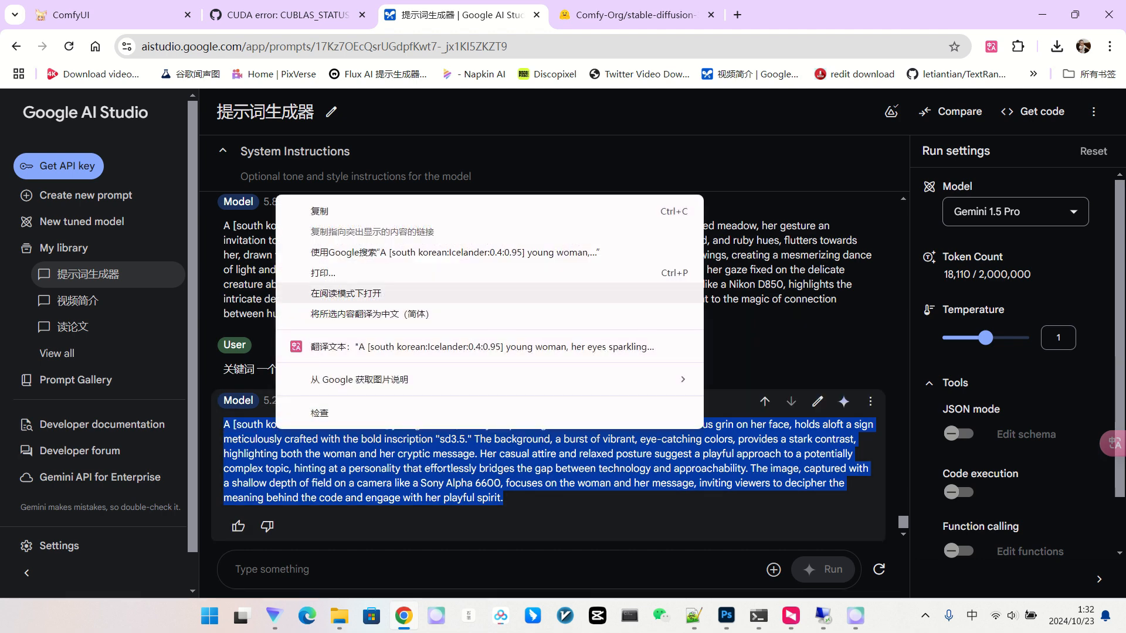
left_click(308, 212)
left_click(105, 15)
left_click_drag(614, 273, 344, 229)
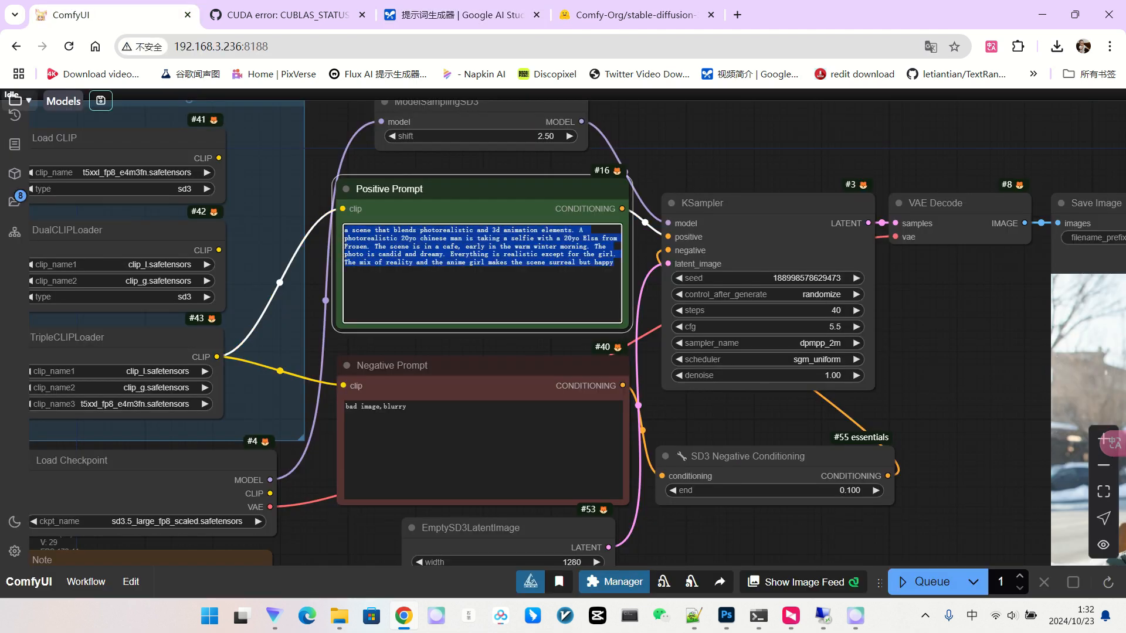
key("ctrl+v")
Generate the picture of the young woman holding the sign and view her face and lettering up close
scroll(193, 199, "down", 3)
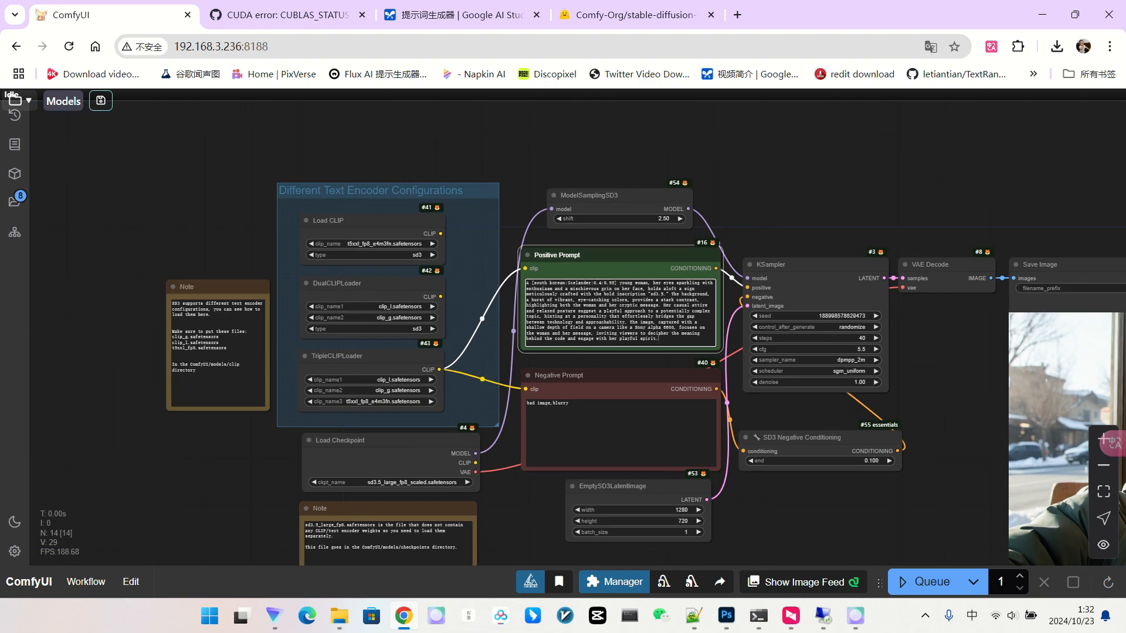
left_click(933, 582)
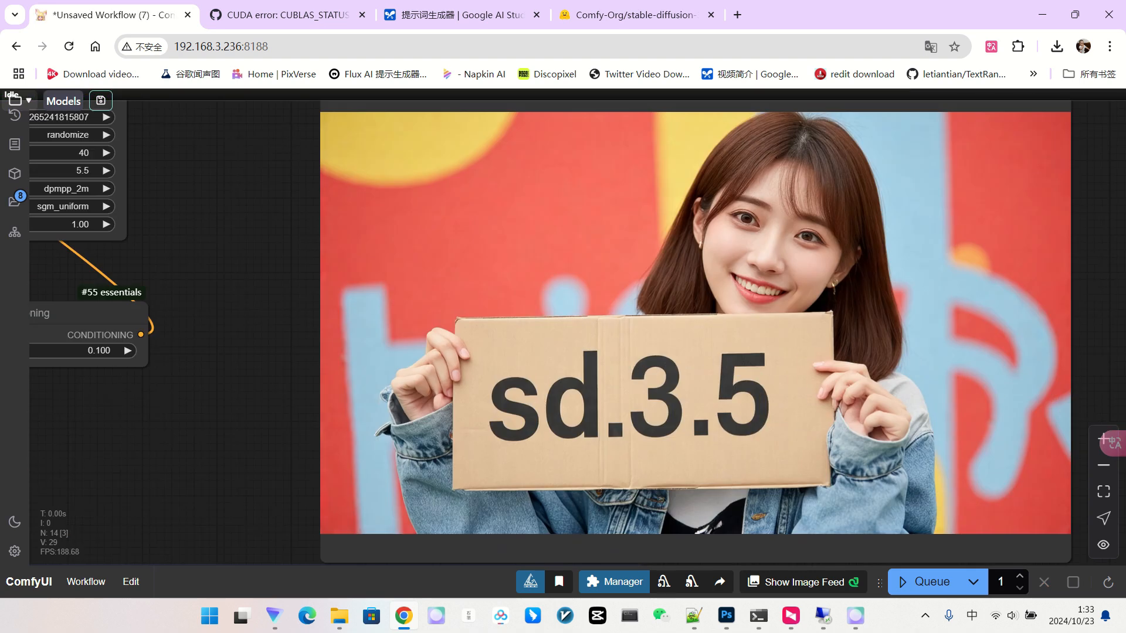
scroll(738, 306, "down", 1)
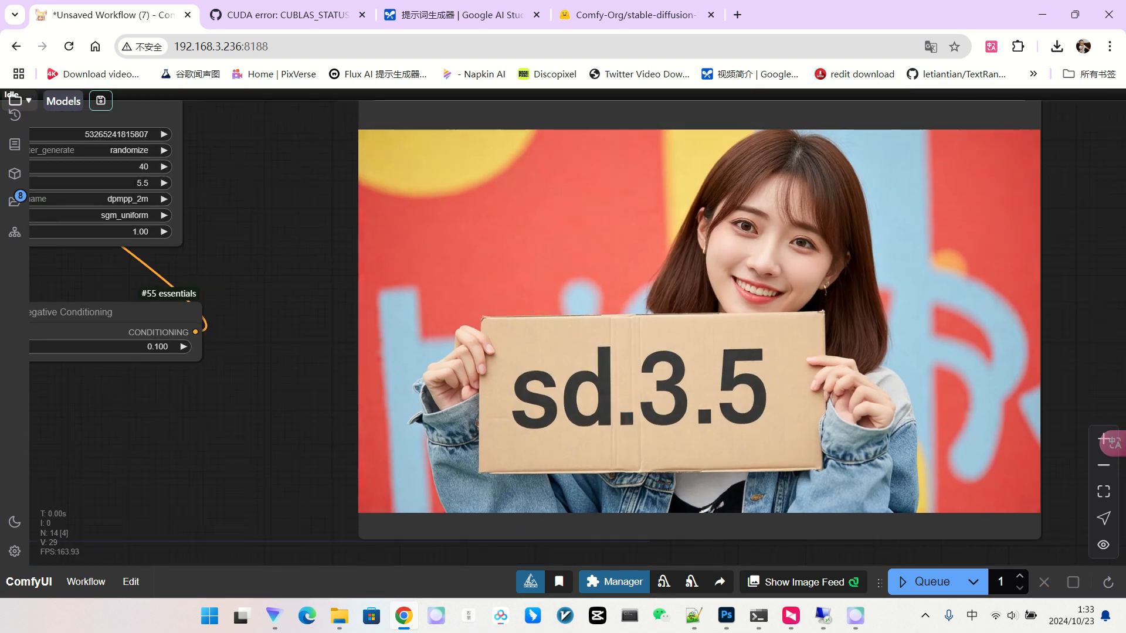
scroll(832, 187, "up", 5)
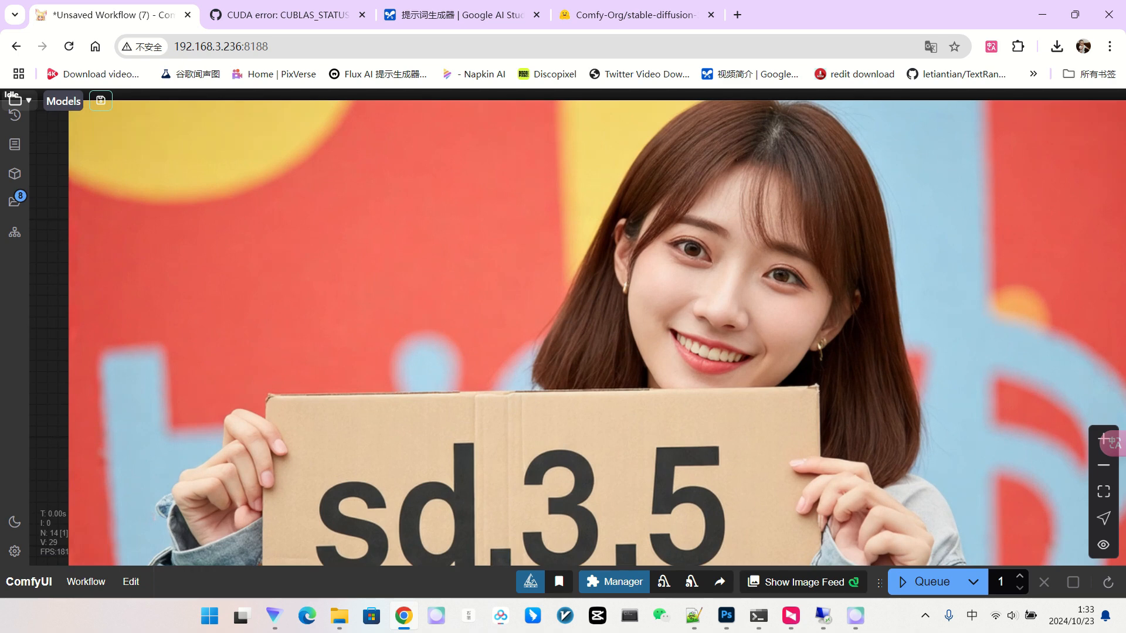
Set the KSampler's control_after_generate to fixed and its cfg to 5
scroll(785, 290, "down", 9)
scroll(224, 188, "up", 5)
left_click(364, 274)
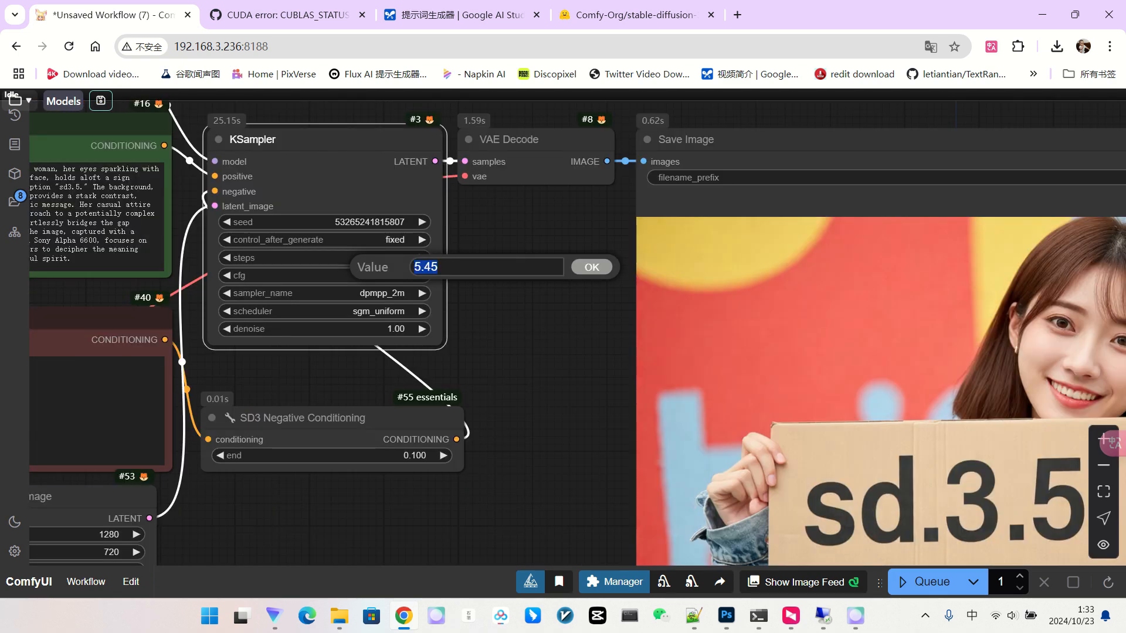
type("5")
key("Return")
Regenerate the sign picture with the fixed seed and the new cfg, and view the result beside the sampler settings
scroll(566, 381, "down", 3)
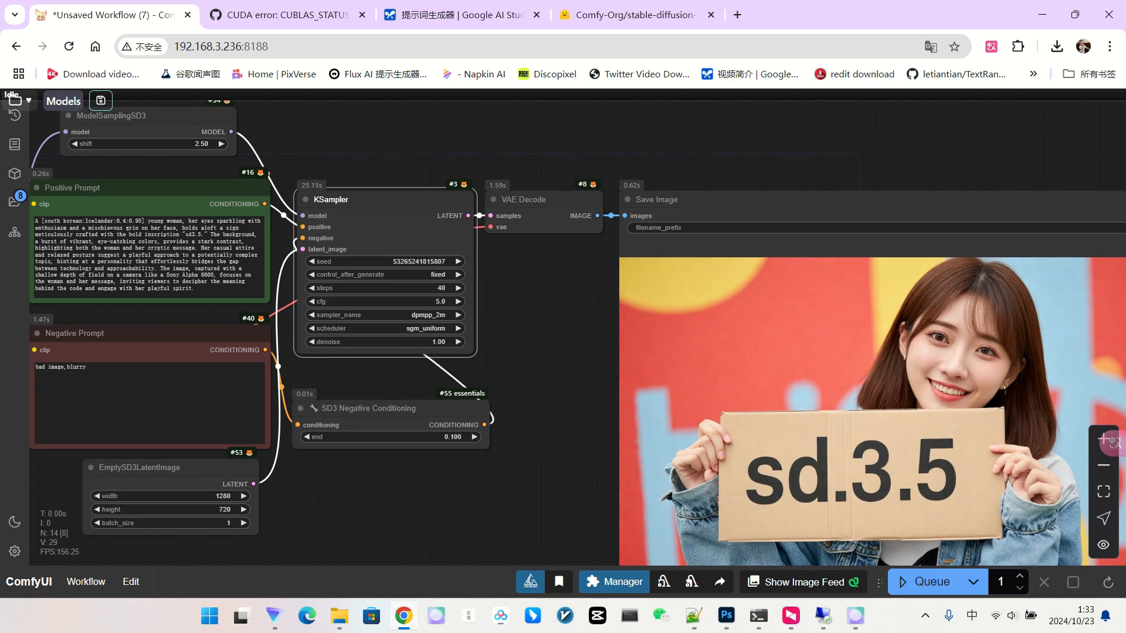
left_click(932, 582)
scroll(607, 322, "down", 3)
left_click_drag(608, 322, 641, 301)
scroll(879, 406, "down", 2)
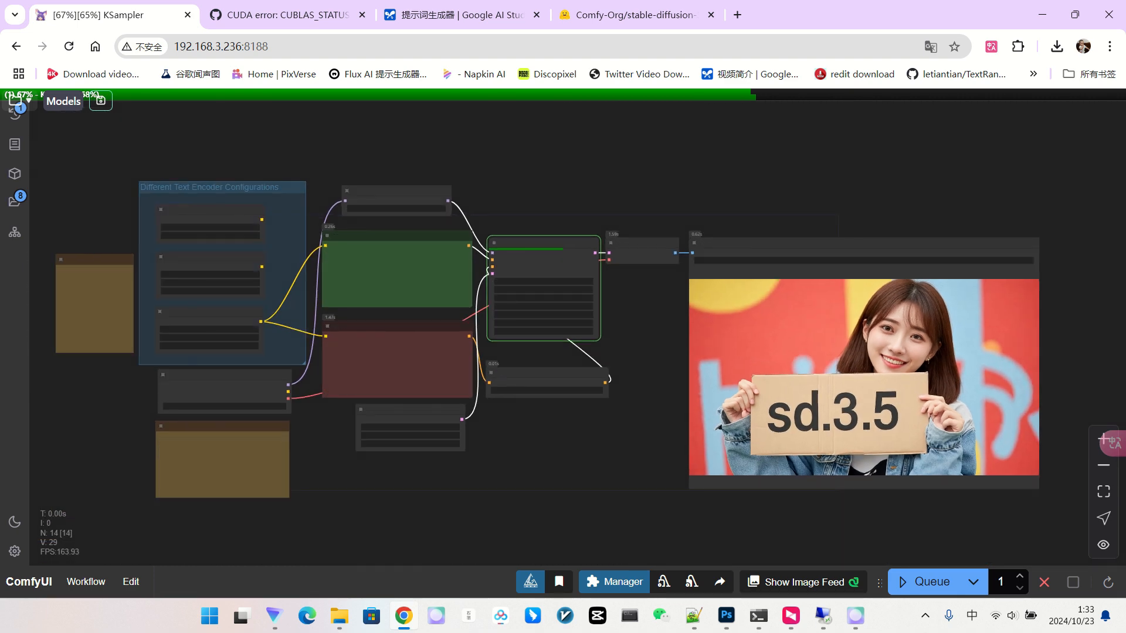
scroll(876, 434, "up", 6)
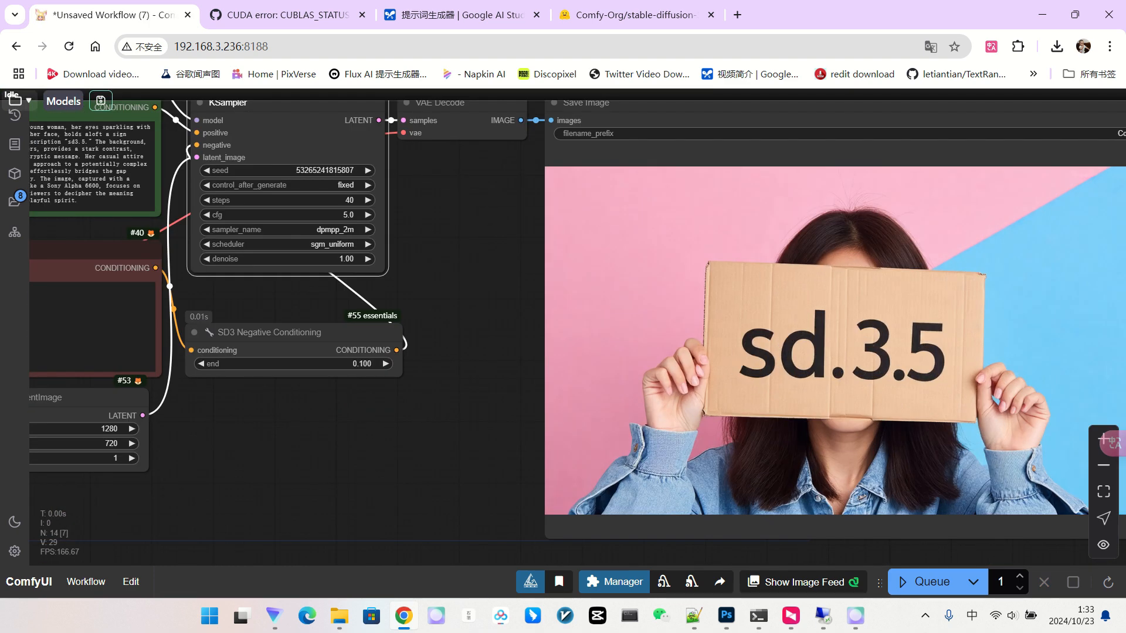
scroll(514, 410, "down", 1)
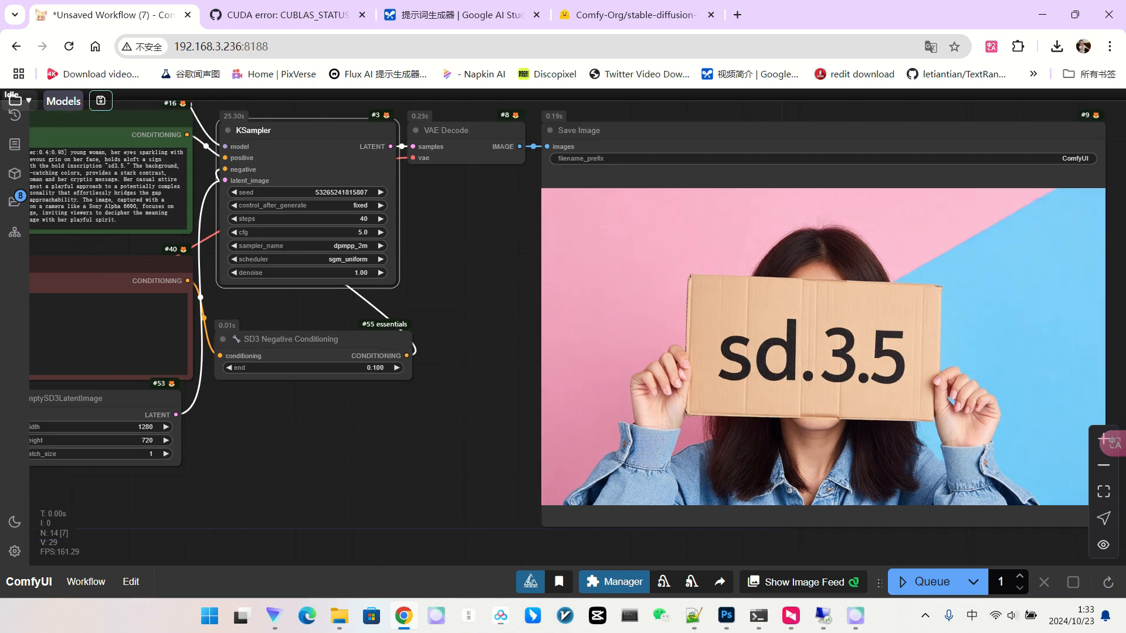
left_click_drag(486, 431, 548, 418)
scroll(548, 418, "down", 2)
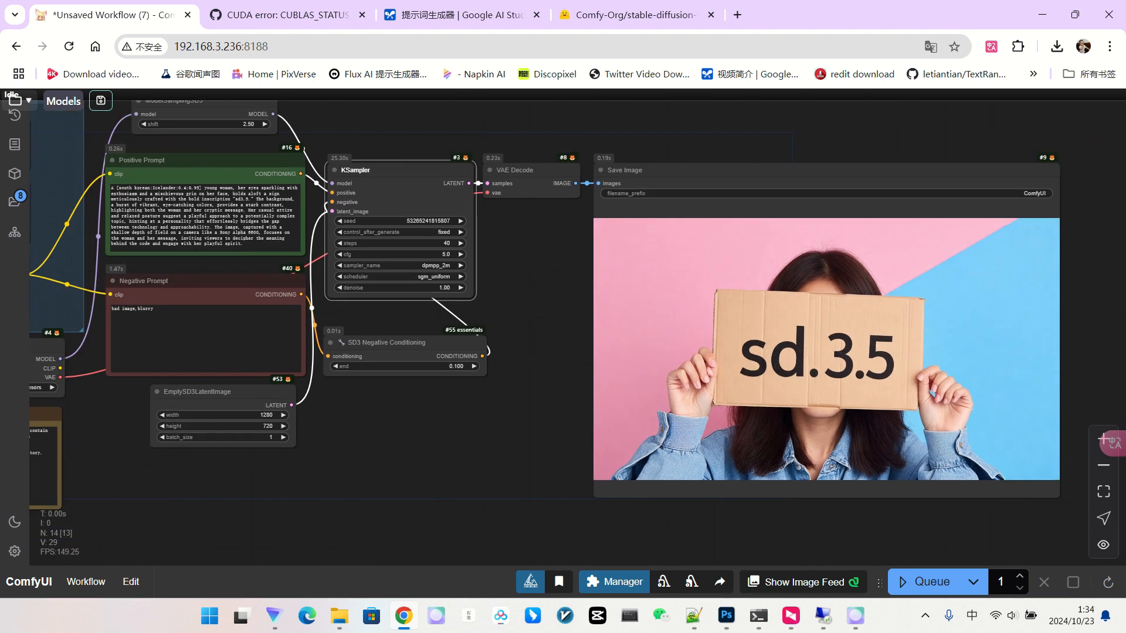
Try to generate the sign picture once more with the seed still fixed, keeping the whole workflow in view
left_click(929, 582)
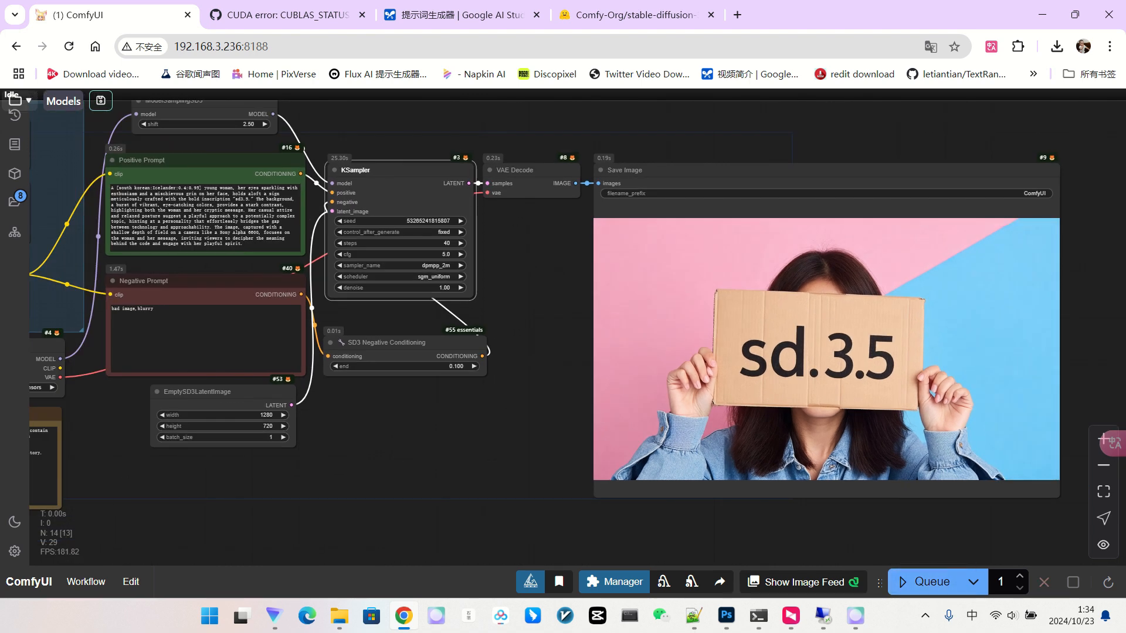
scroll(525, 384, "down", 2)
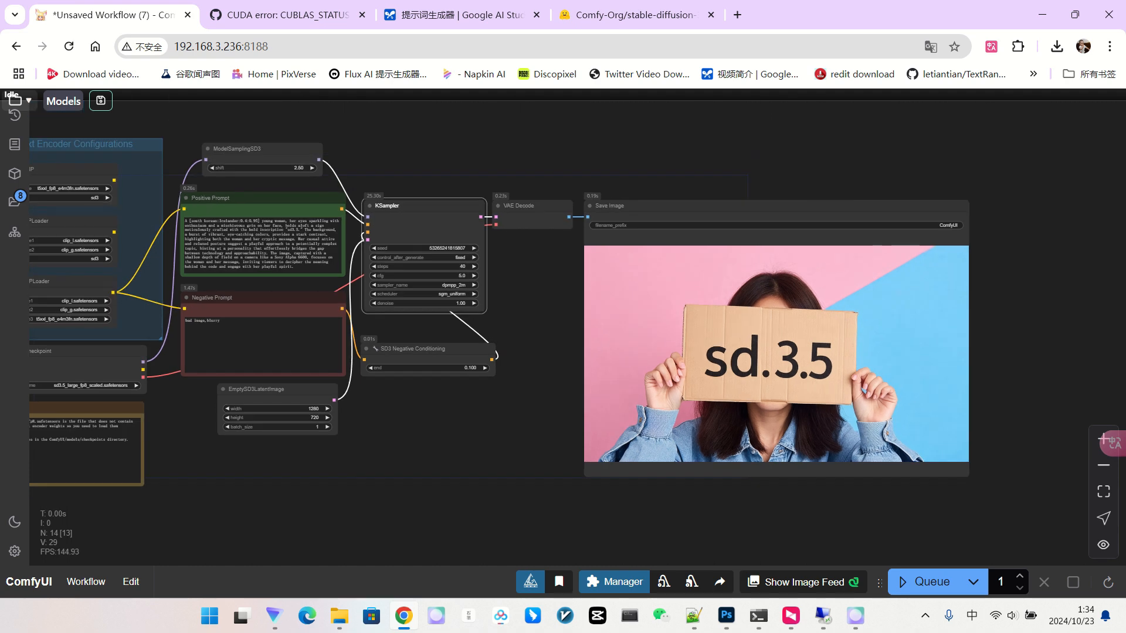
left_click_drag(524, 385, 563, 383)
scroll(563, 383, "down", 1)
scroll(515, 412, "down", 1)
left_click_drag(515, 412, 534, 405)
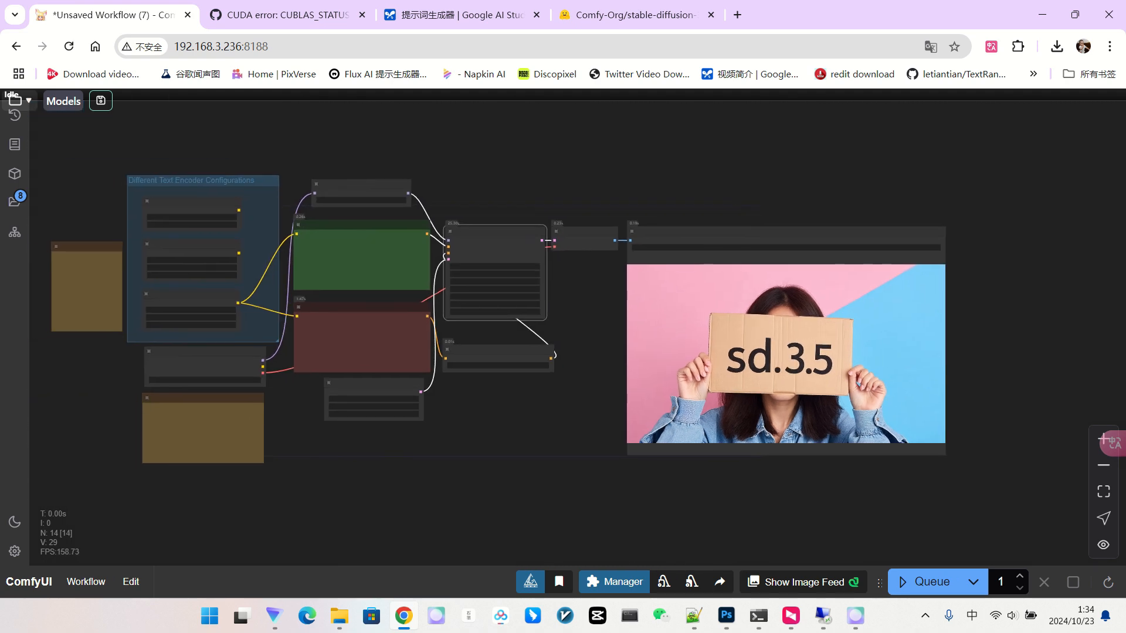
Set the KSampler's control_after_generate to randomize
scroll(534, 405, "up", 2)
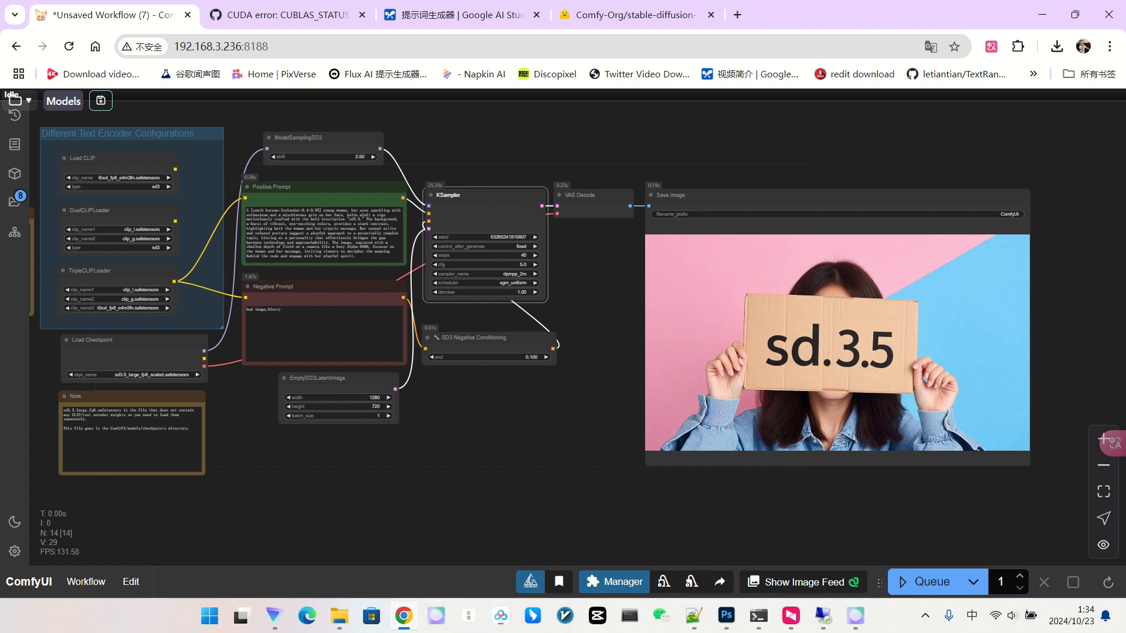
left_click_drag(516, 431, 603, 433)
scroll(611, 247, "up", 3)
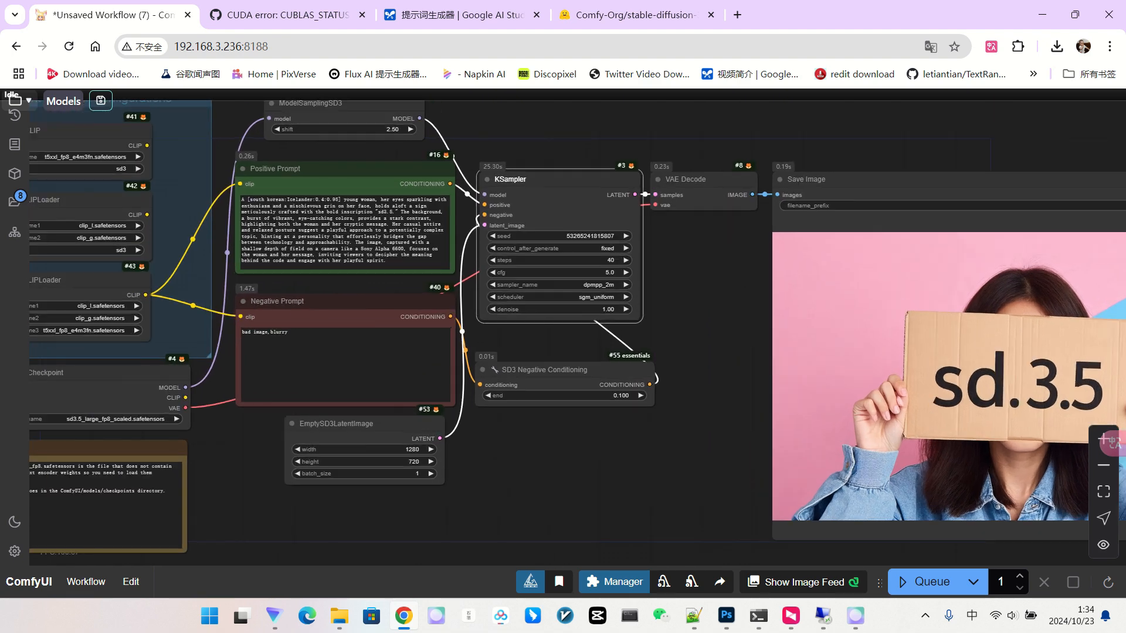
left_click(604, 249)
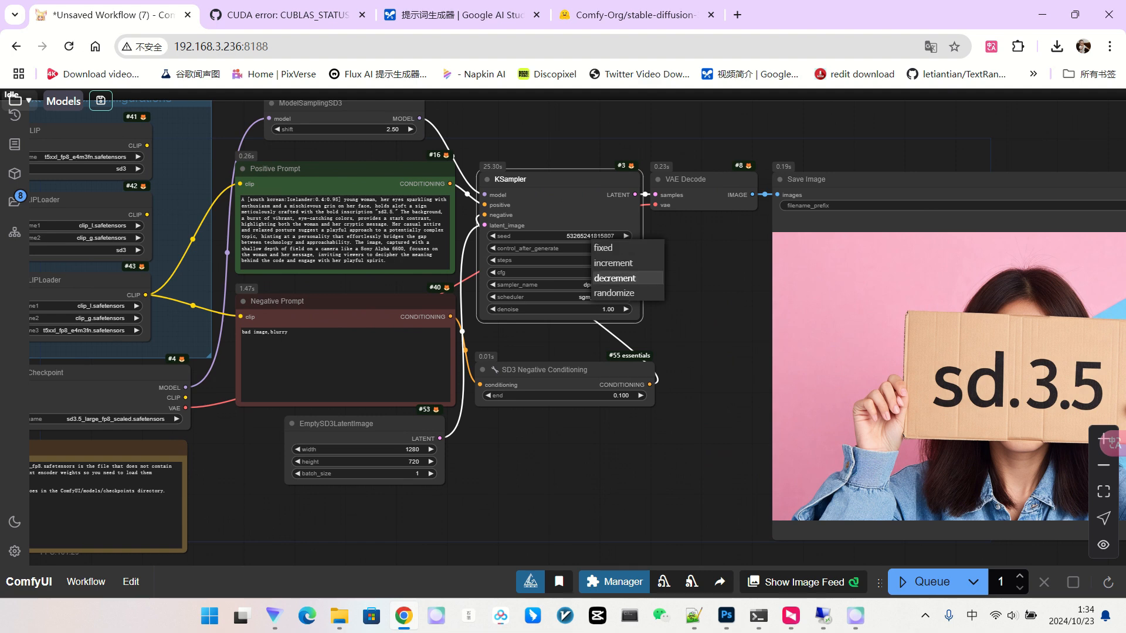
left_click(614, 292)
Queue another generation of the sign picture with the randomized seed setting
scroll(710, 298, "down", 2)
left_click_drag(714, 294, 689, 283)
scroll(725, 283, "down", 1)
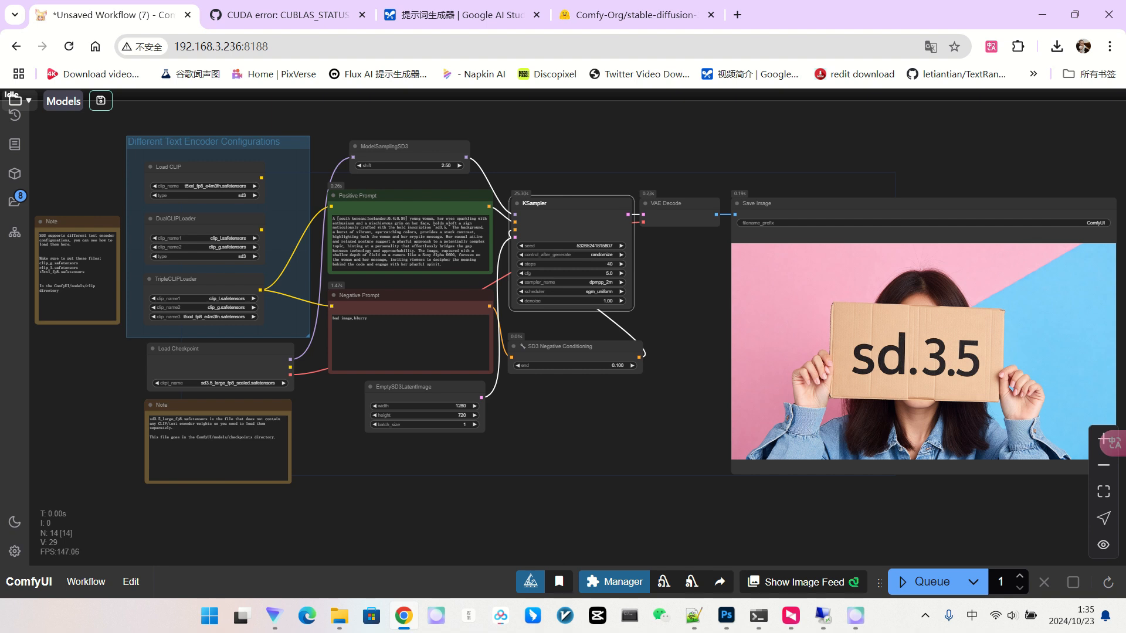
scroll(654, 311, "up", 2)
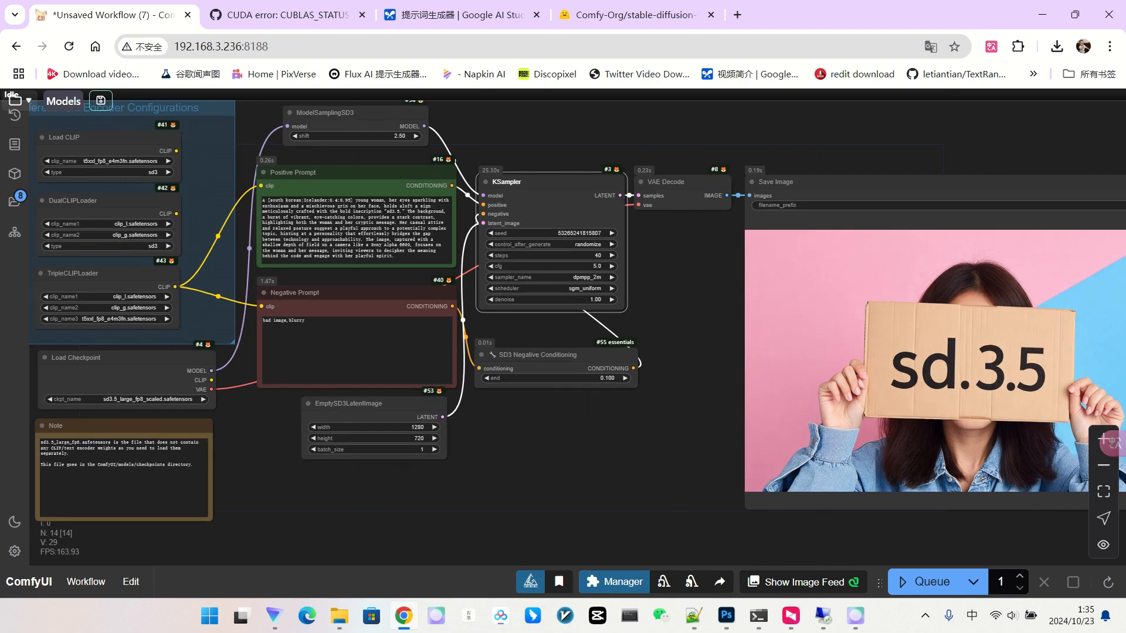
left_click_drag(654, 310, 698, 291)
scroll(697, 292, "down", 1)
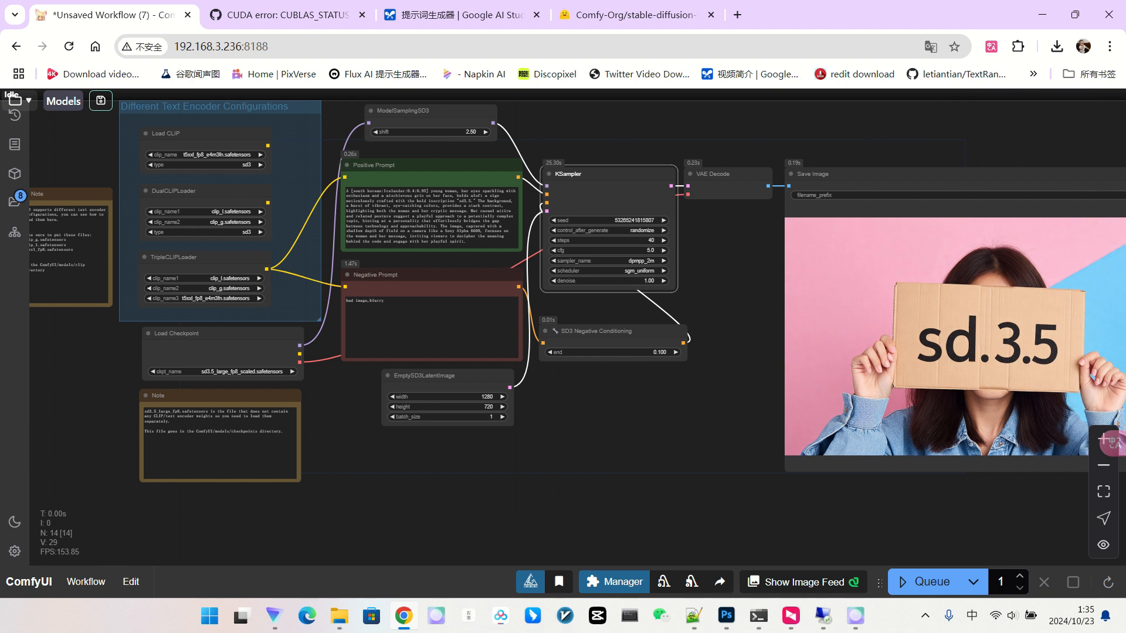
key("ctrl+Return")
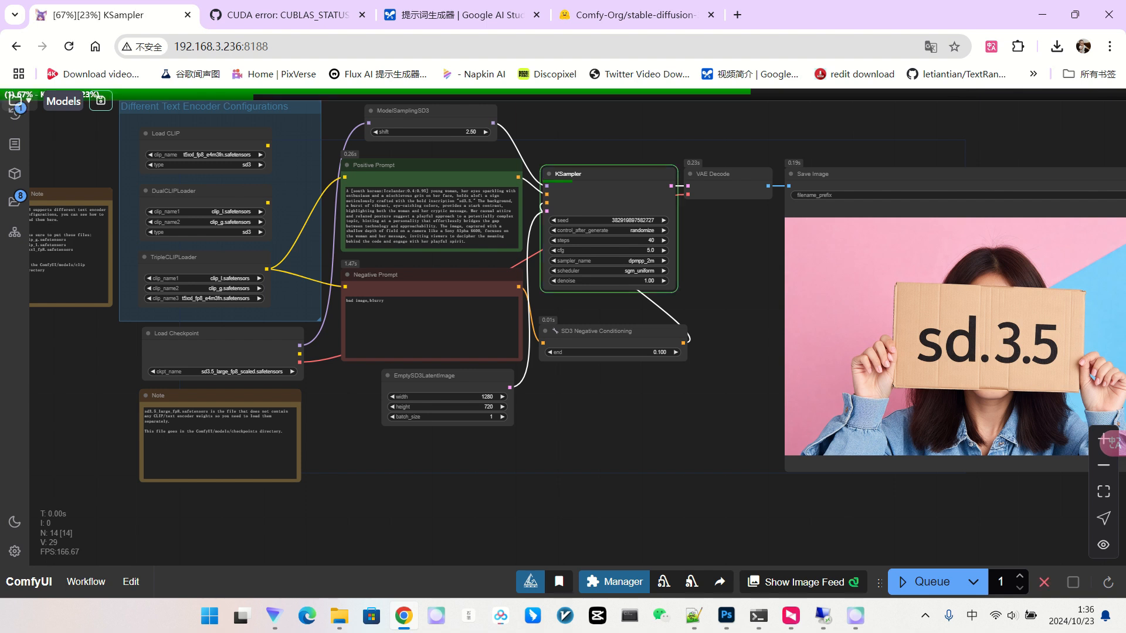